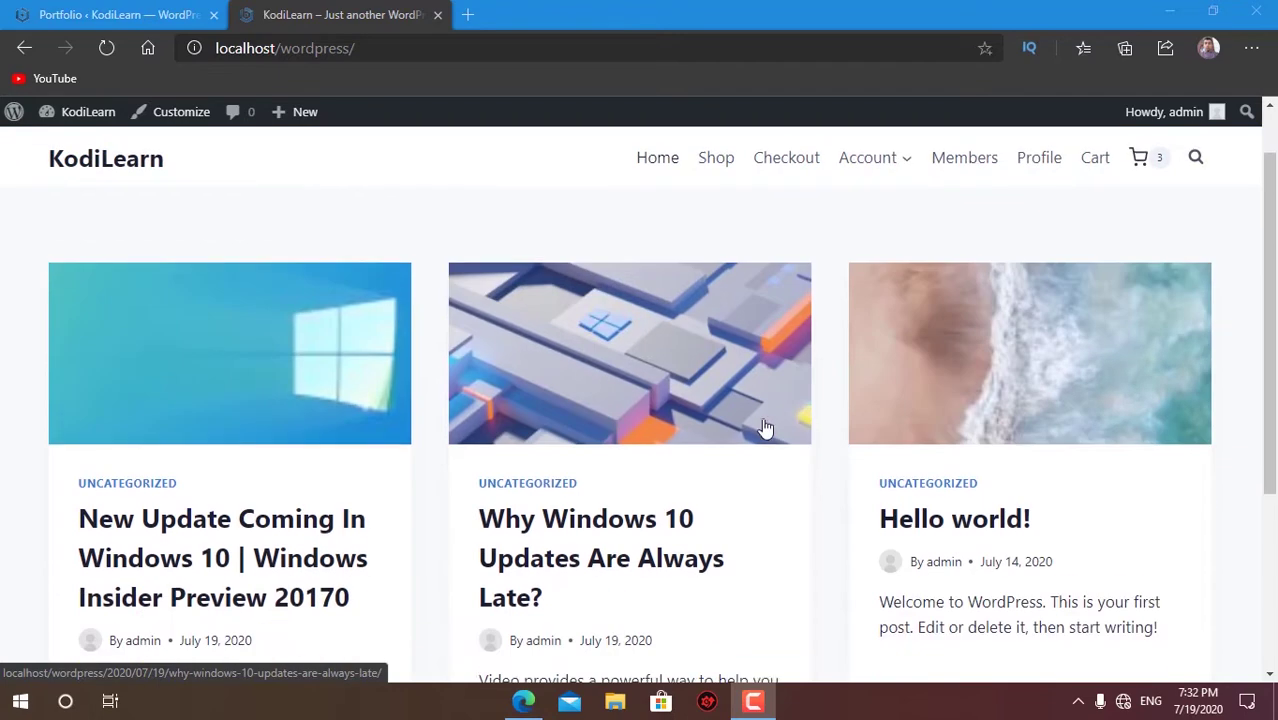
# - Look over the site's home page and its Shop page, including the header navigation and the shop sidebar
pyautogui.scroll(-3, 765, 428)
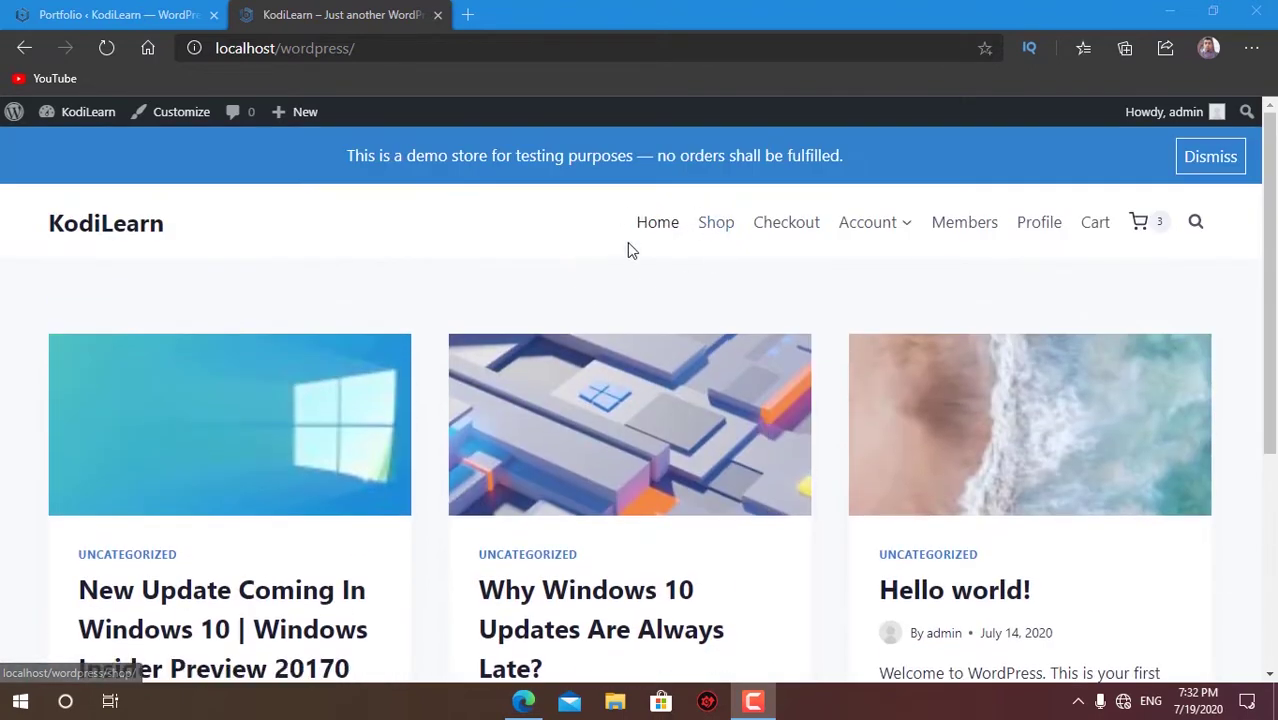
pyautogui.scroll(-4, 585, 497)
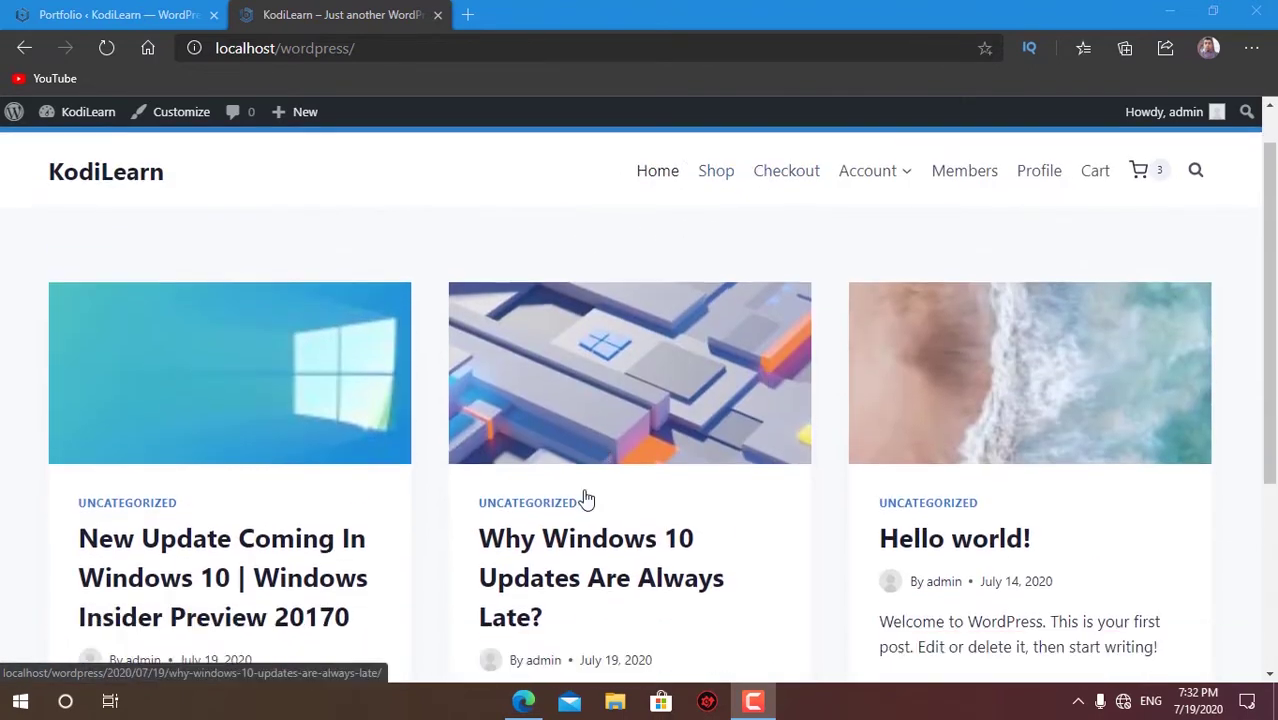
pyautogui.scroll(3, 776, 349)
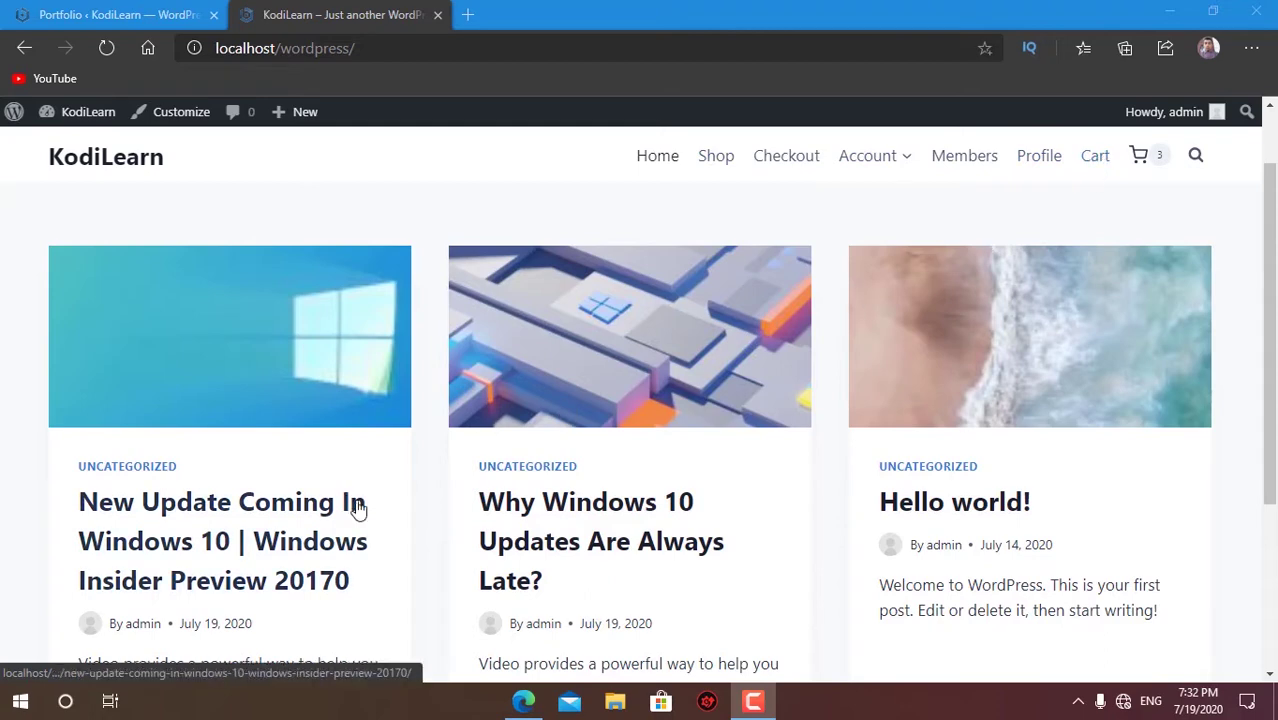
pyautogui.scroll(1, 622, 424)
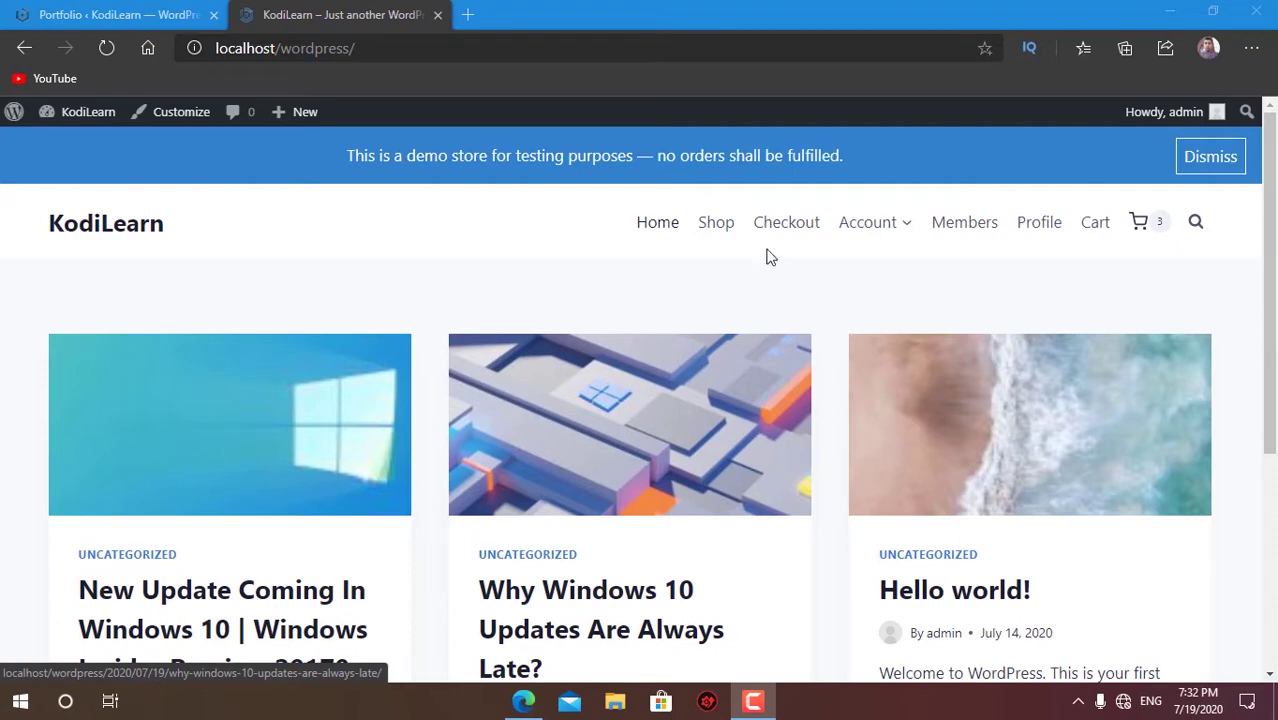
pyautogui.click(715, 226)
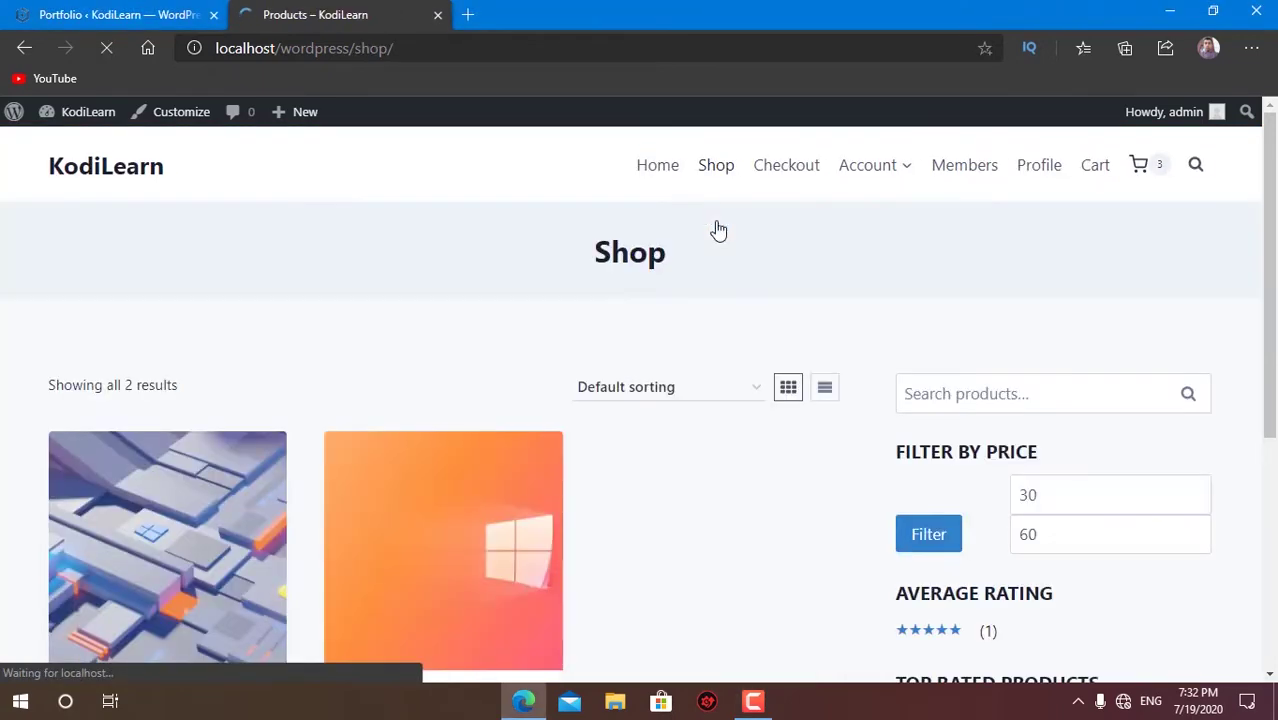
pyautogui.moveTo(884, 240)
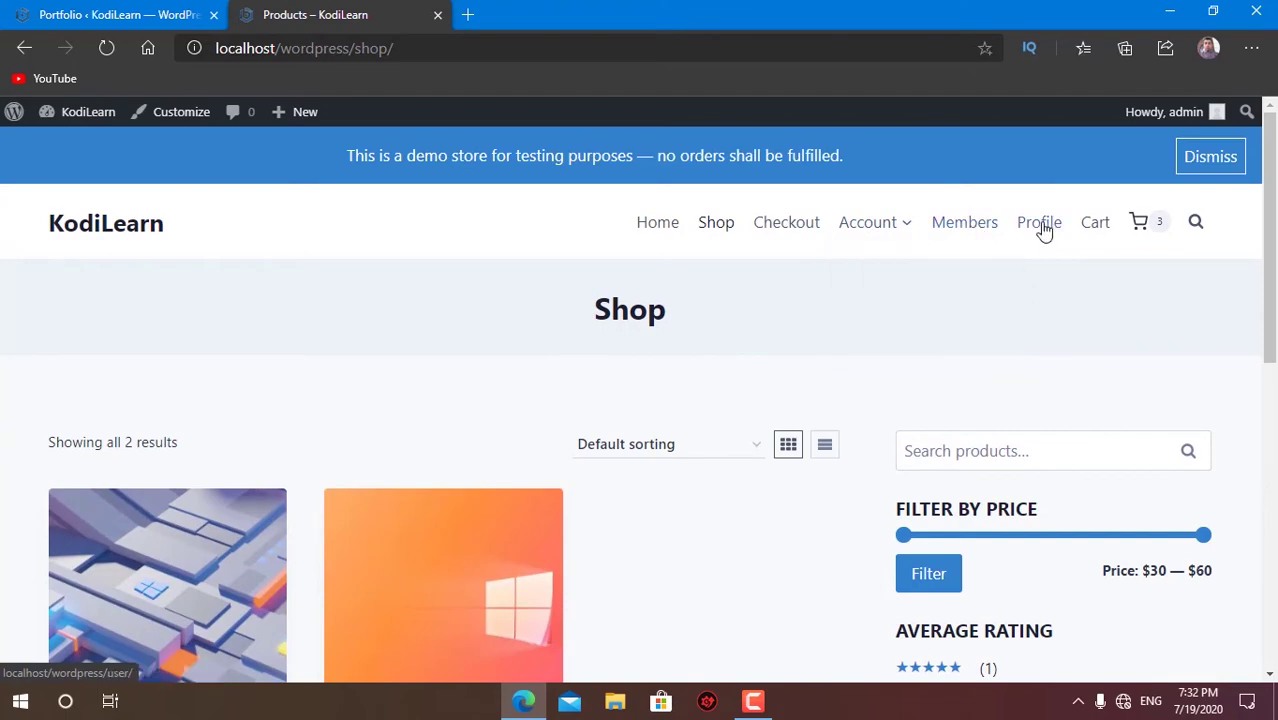
pyautogui.scroll(-2, 870, 366)
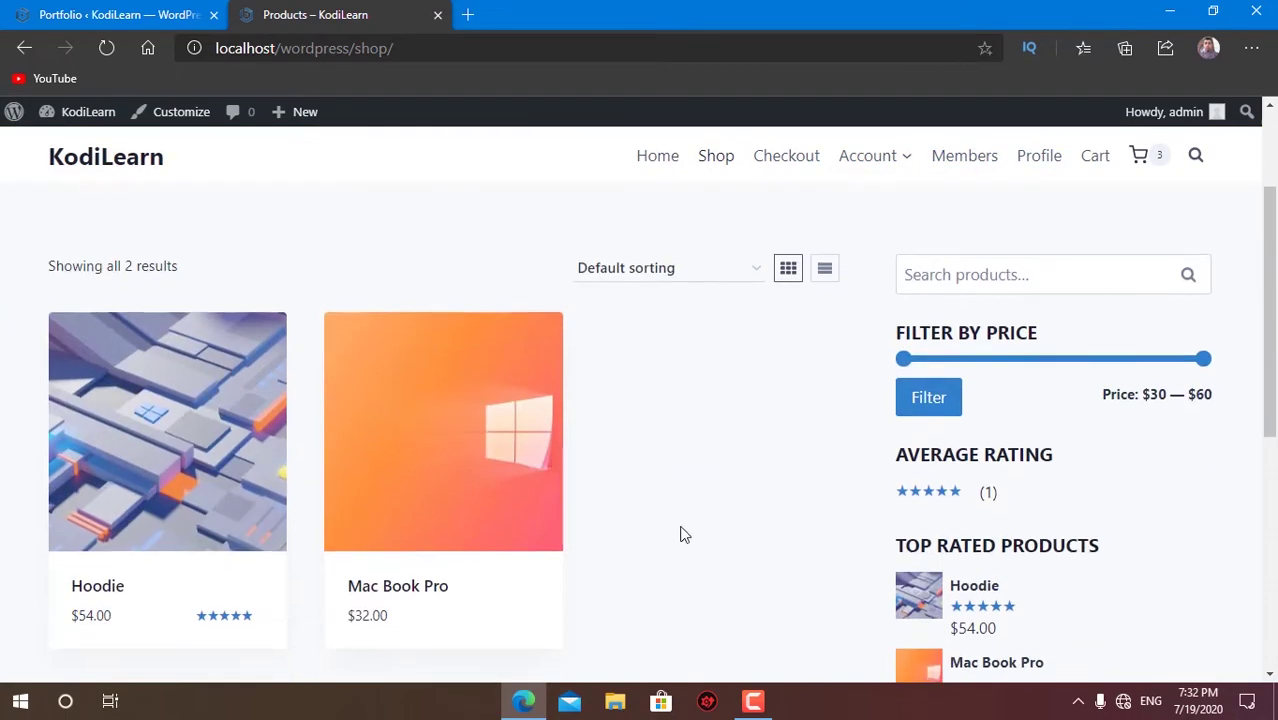
pyautogui.scroll(1, 640, 500)
pyautogui.scroll(-5, 656, 456)
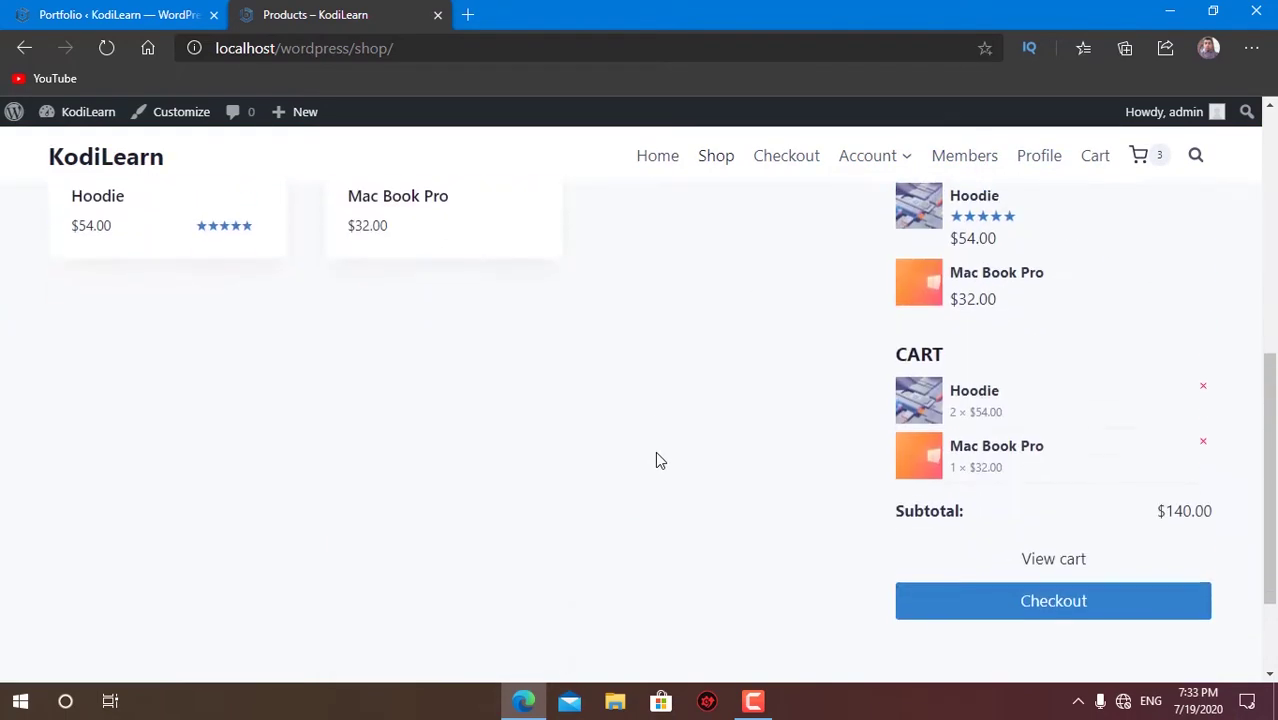
pyautogui.scroll(5, 657, 459)
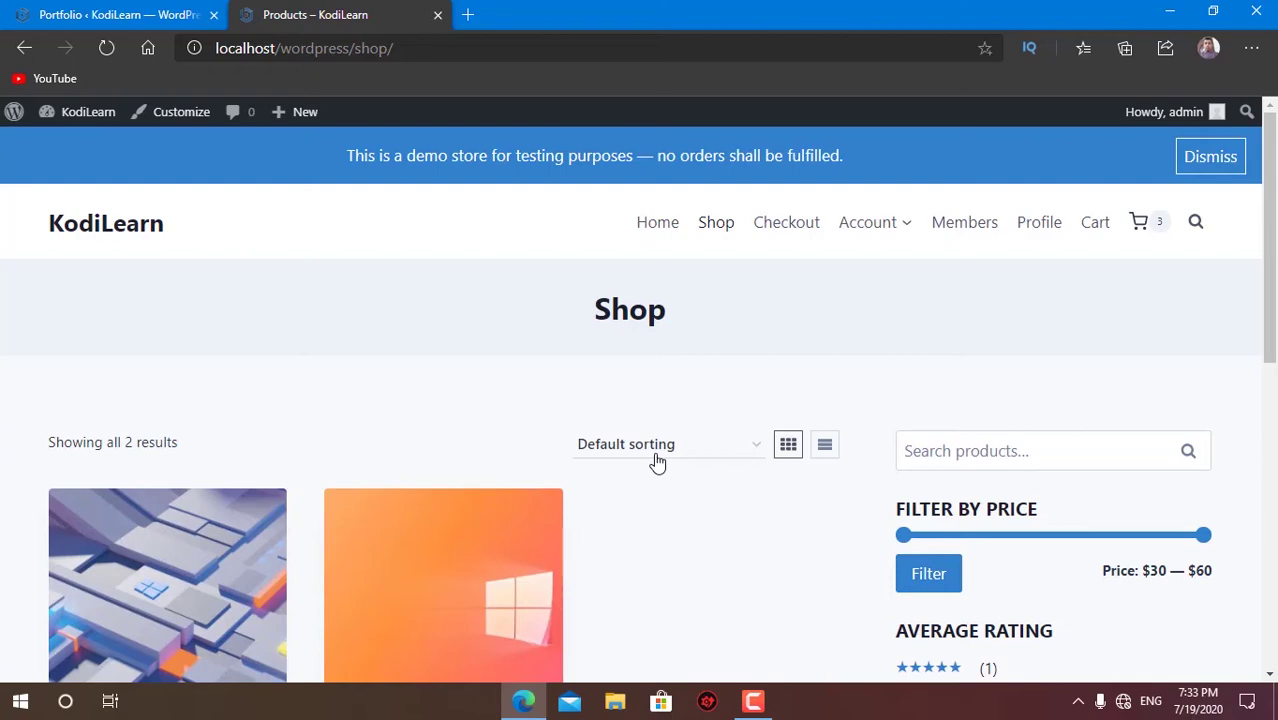
# - Open the installed plugins list in the WordPress dashboard and find the Conditional Menus plugin
pyautogui.click(140, 10)
pyautogui.scroll(-2, 157, 420)
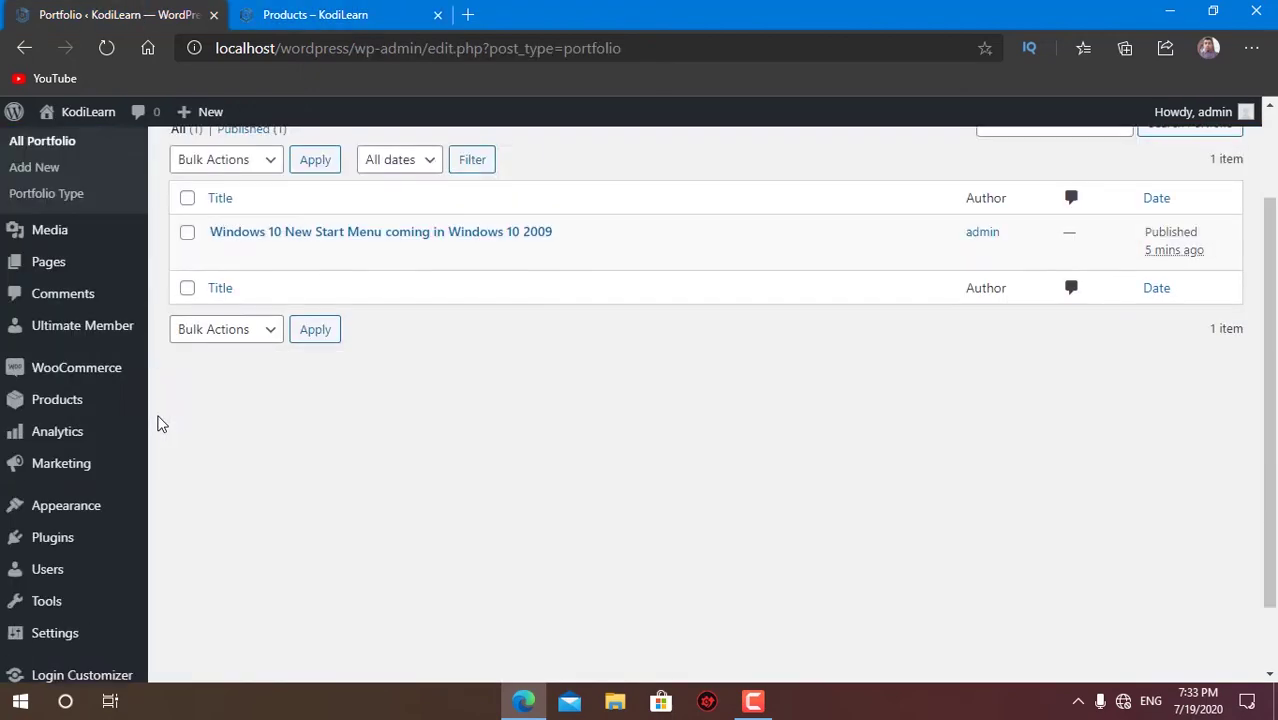
pyautogui.click(45, 458)
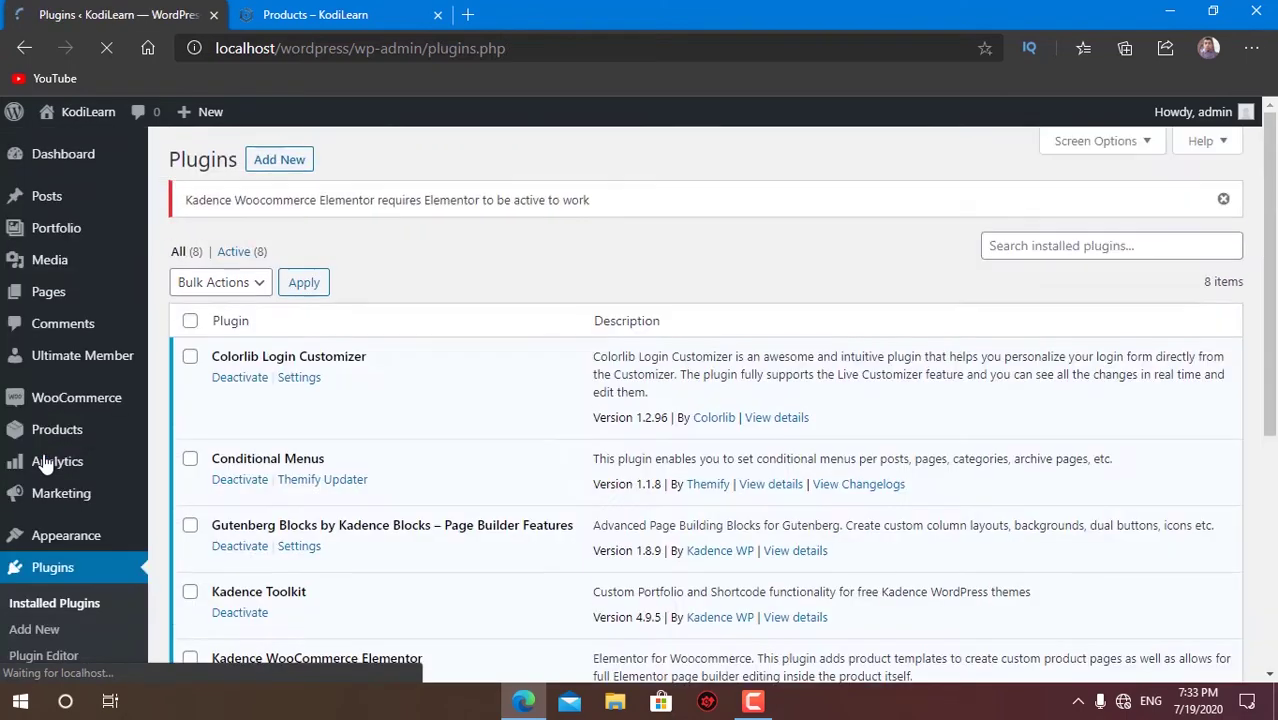
pyautogui.scroll(-1, 237, 458)
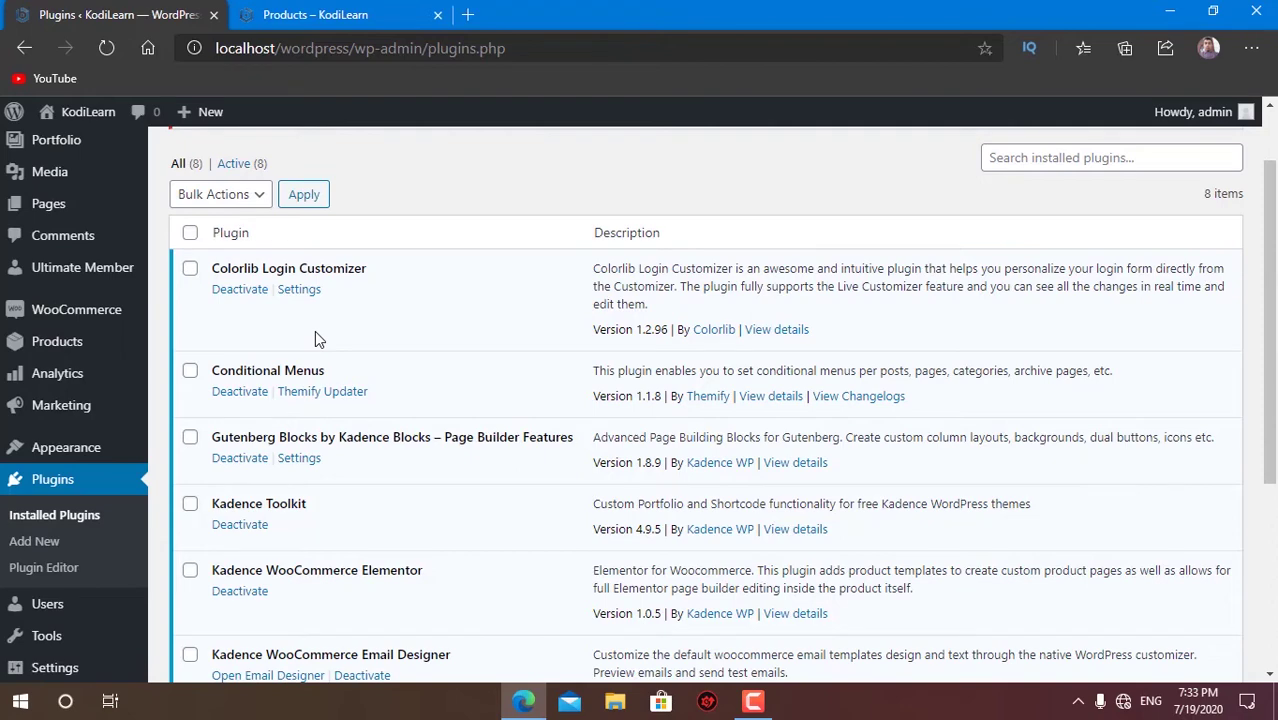
pyautogui.scroll(-1, 315, 333)
pyautogui.moveTo(298, 282); pyautogui.dragTo(356, 282)
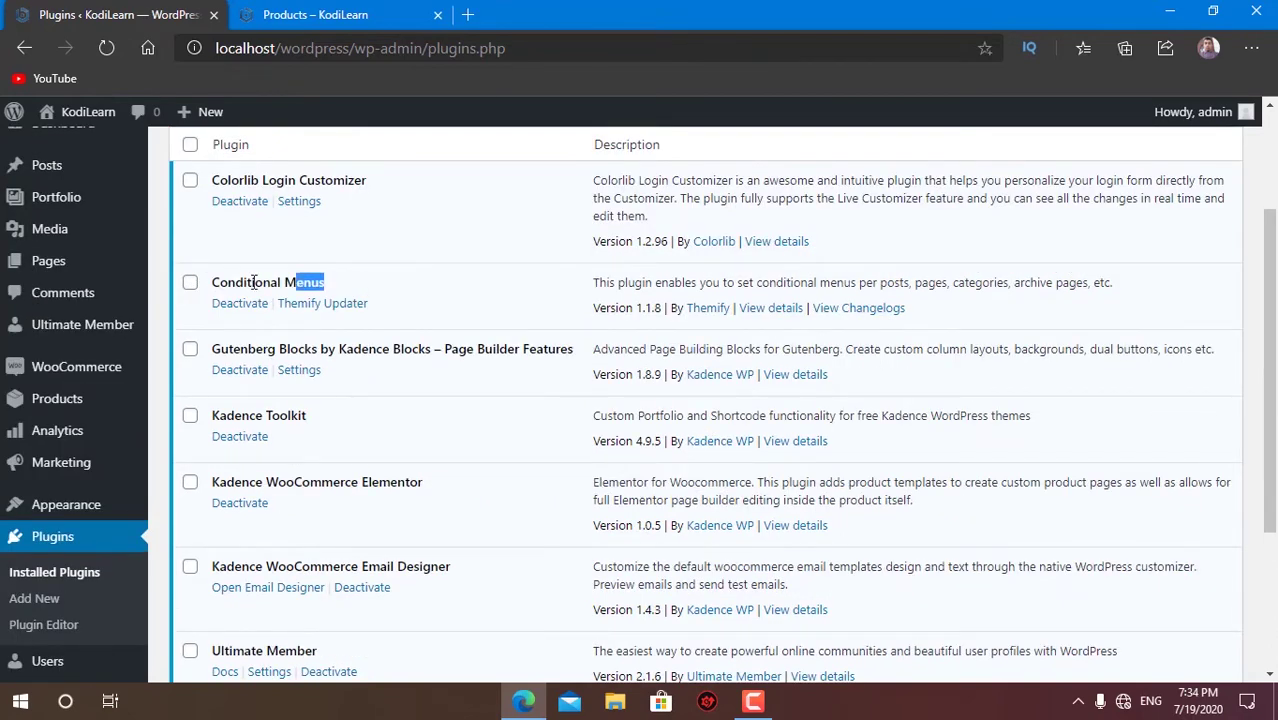
pyautogui.moveTo(254, 283); pyautogui.dragTo(216, 282)
pyautogui.click(216, 282)
pyautogui.scroll(-3, 216, 282)
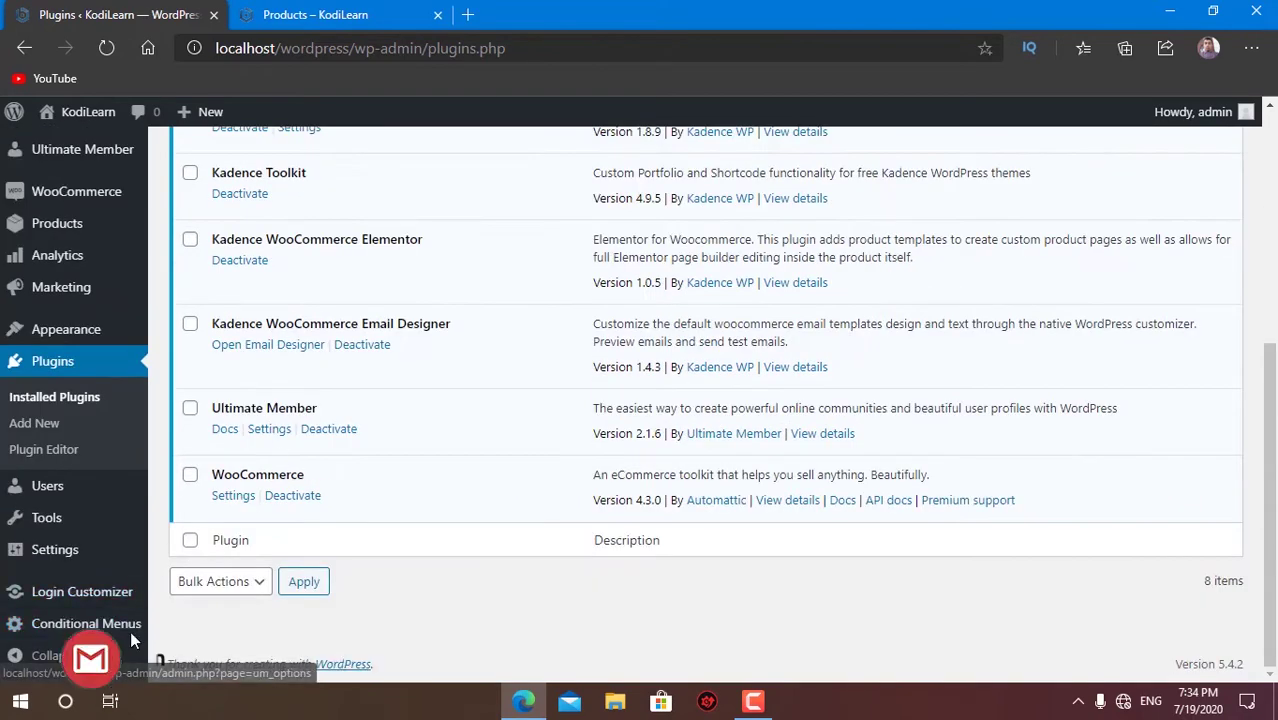
# - Open the Conditional Menus plugin page and read its usage instructions and example menu location assignments
pyautogui.click(128, 626)
pyautogui.scroll(-2, 637, 392)
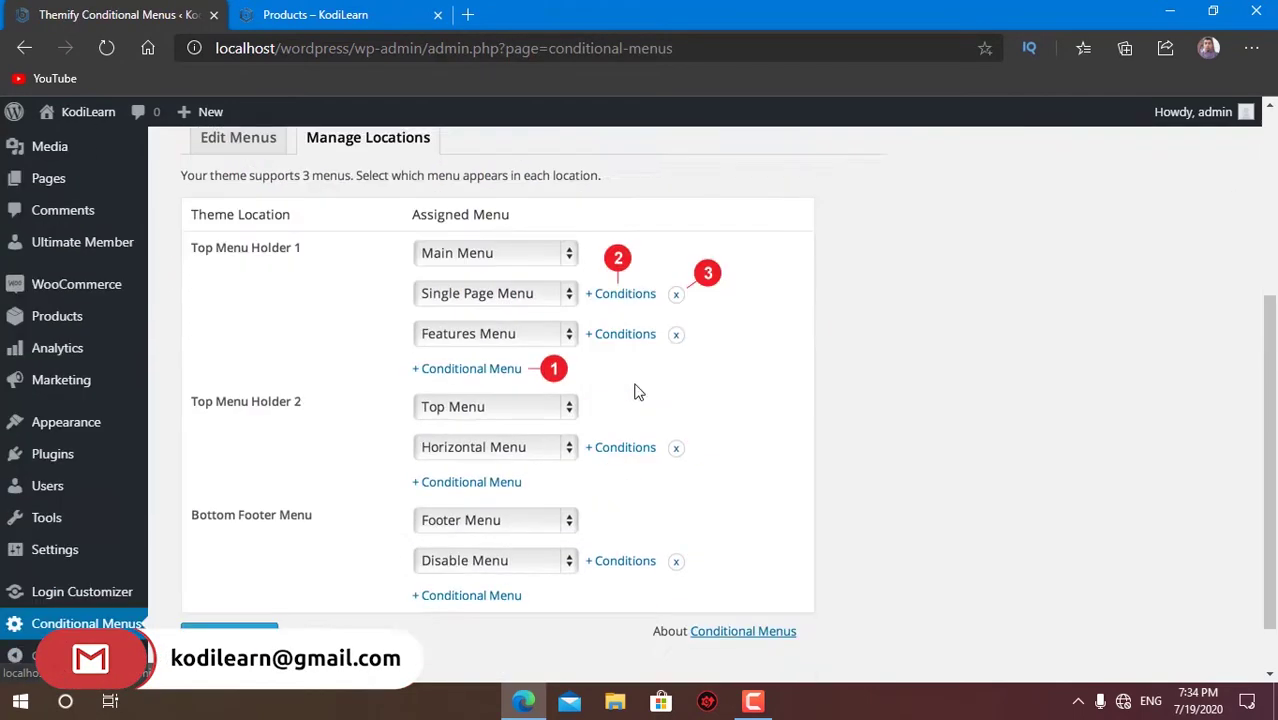
pyautogui.scroll(-1, 638, 392)
pyautogui.scroll(2, 342, 394)
pyautogui.scroll(-2, 470, 414)
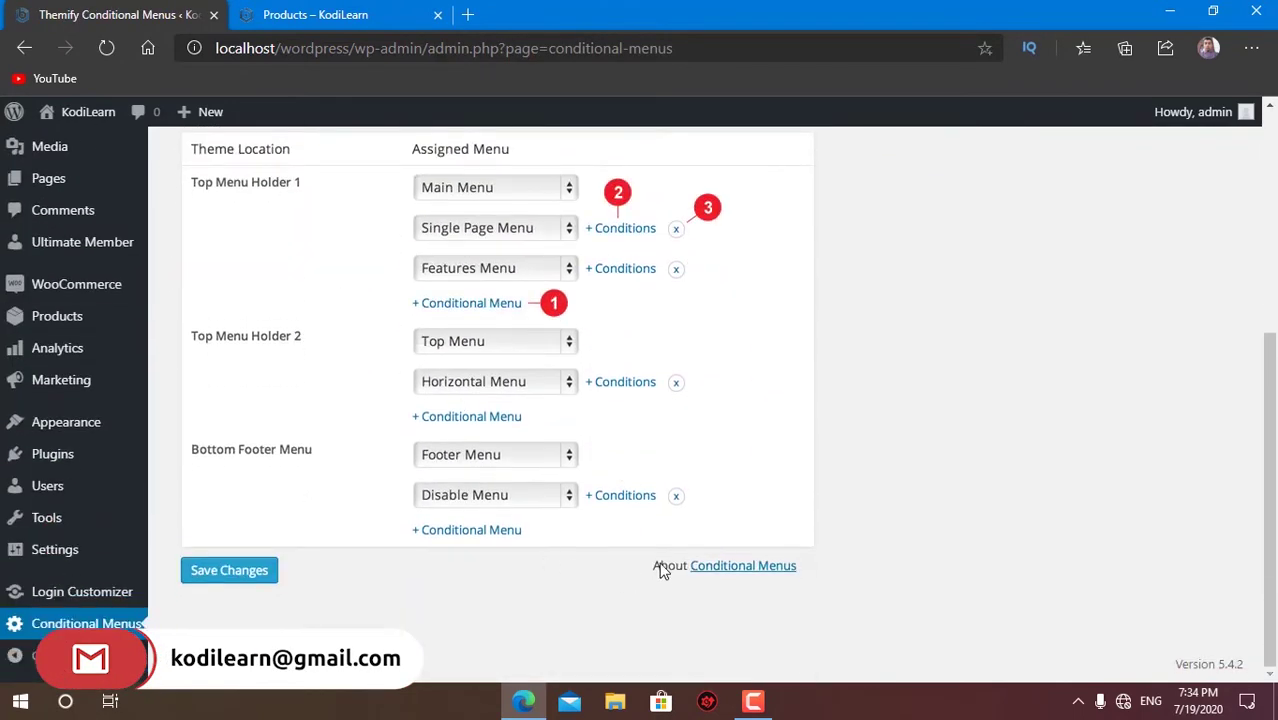
pyautogui.scroll(2, 316, 388)
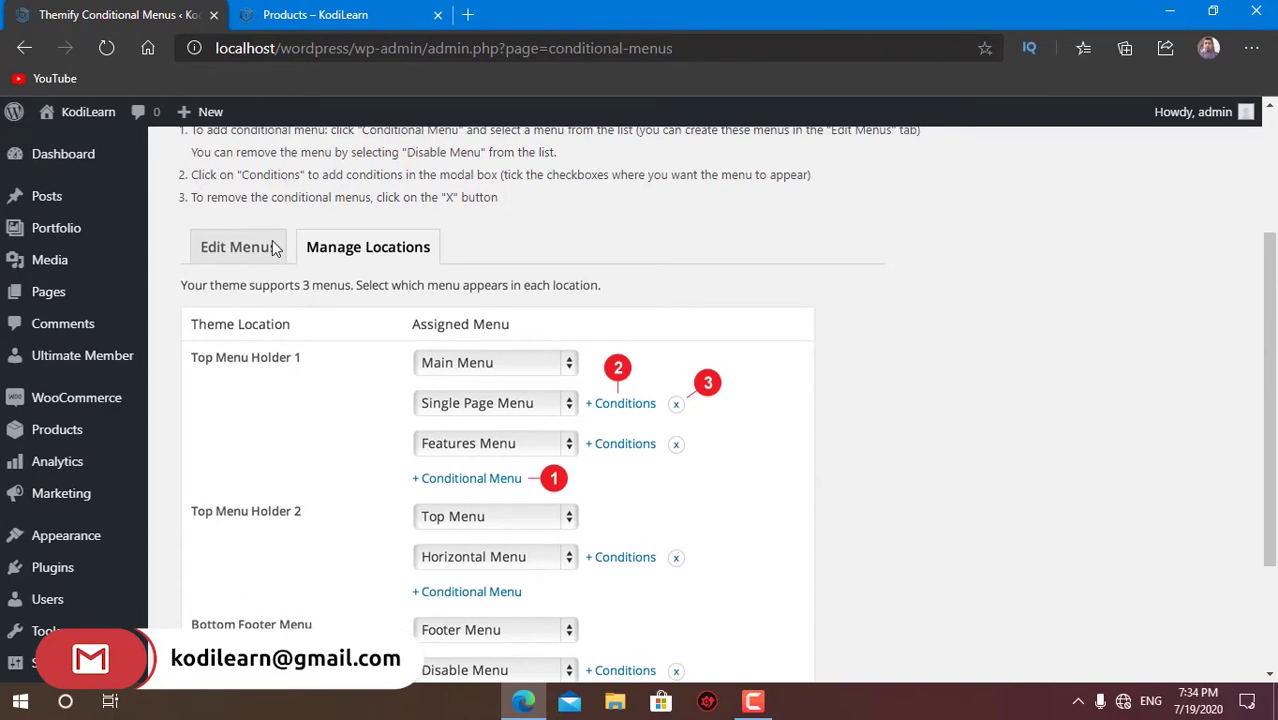
pyautogui.scroll(2, 236, 262)
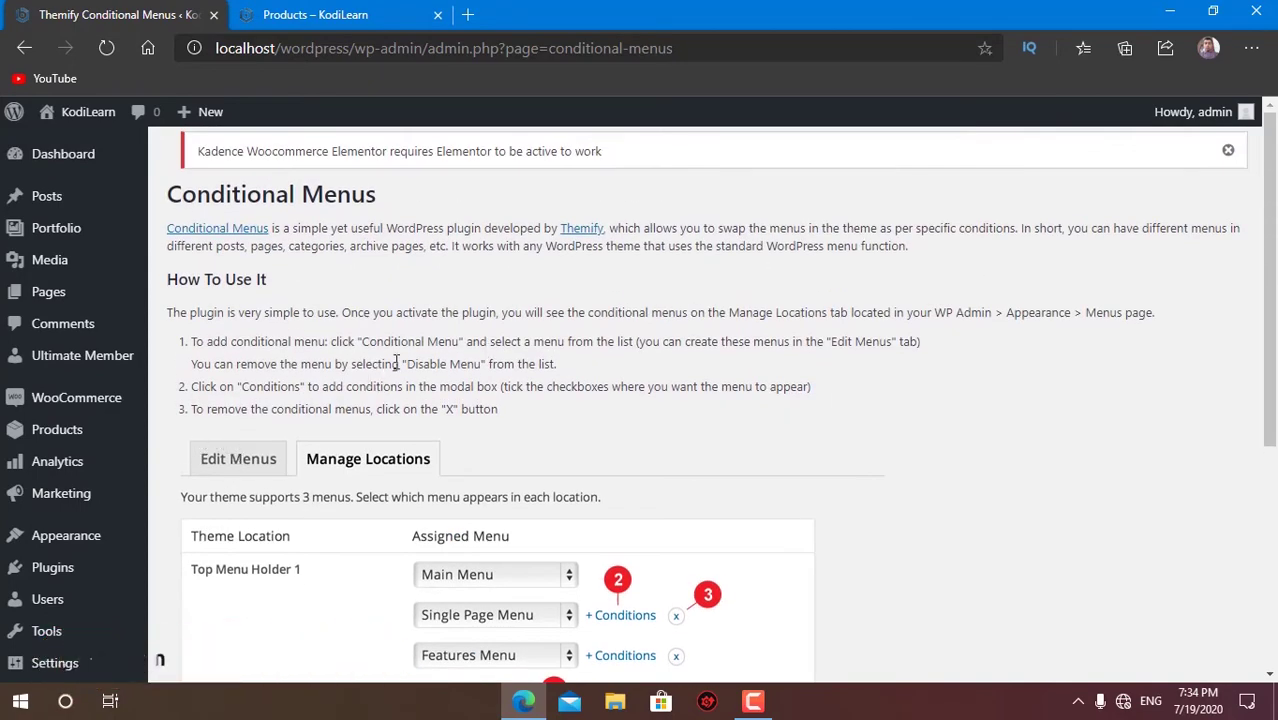
pyautogui.scroll(-3, 398, 365)
pyautogui.scroll(-1, 398, 365)
# - Open the site's menu editor and review the structure of the Main Menu
pyautogui.moveTo(70, 432)
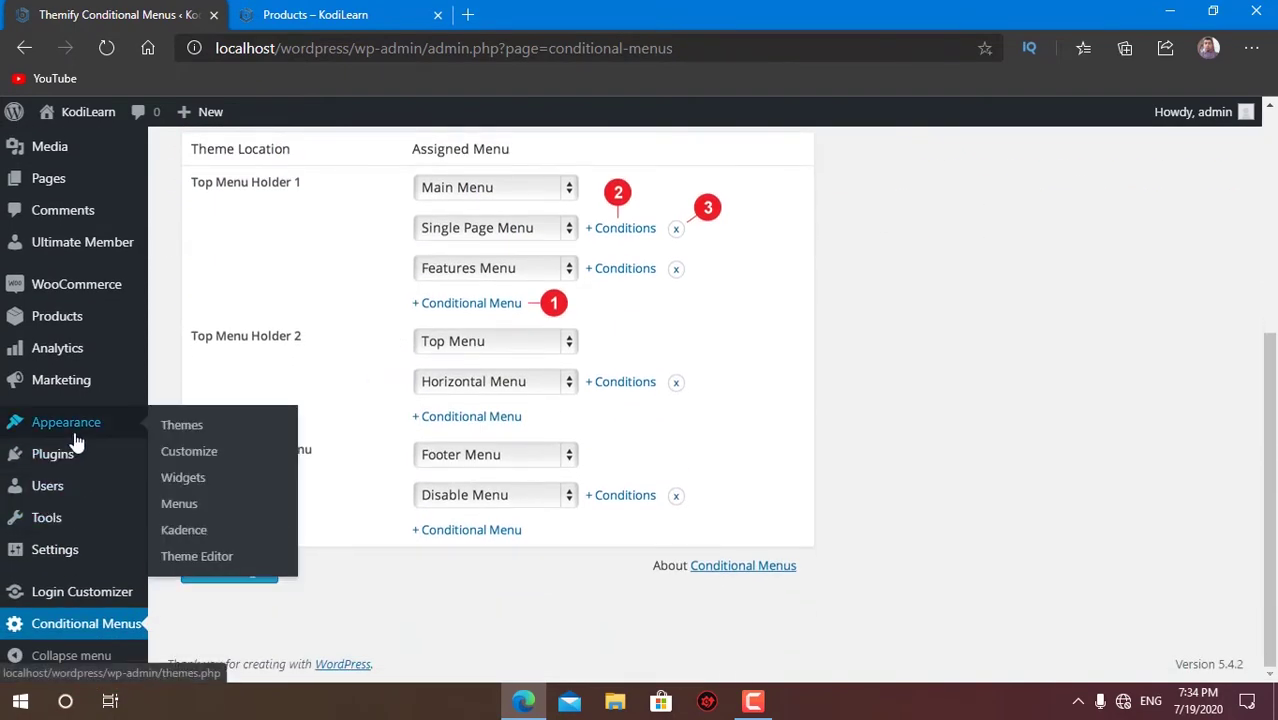
pyautogui.click(186, 506)
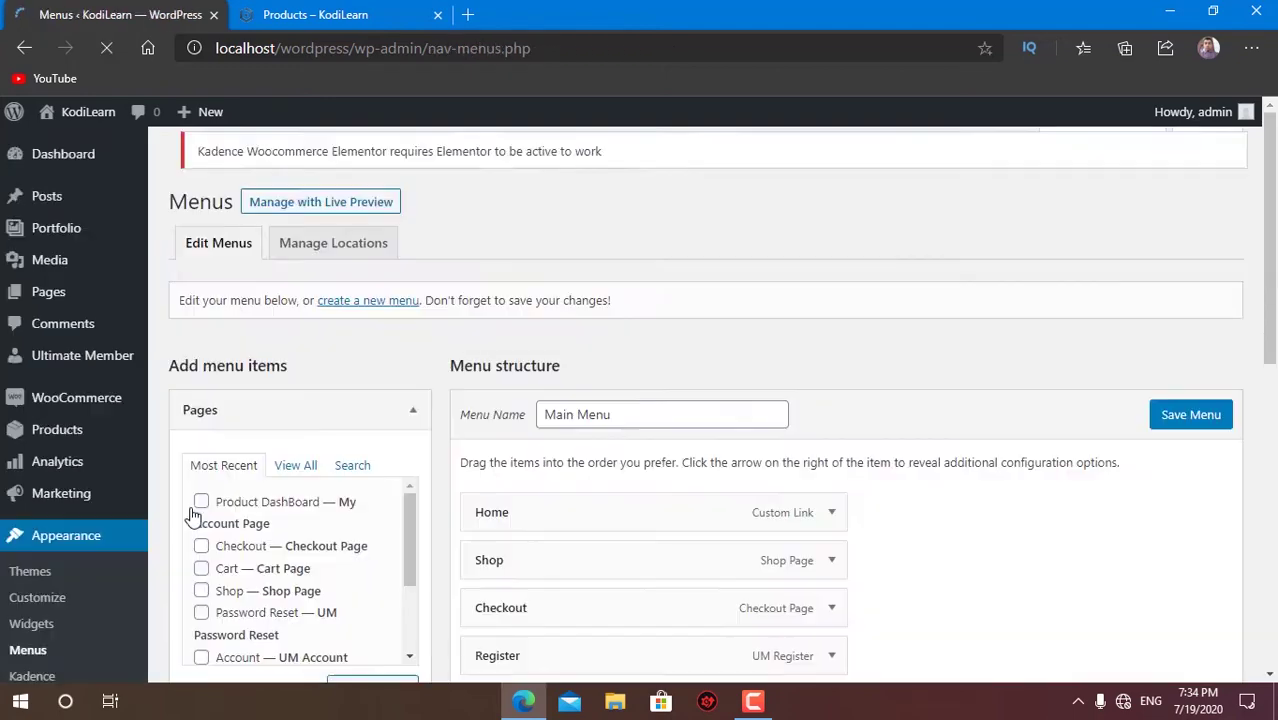
pyautogui.scroll(-4, 719, 414)
pyautogui.scroll(4, 947, 482)
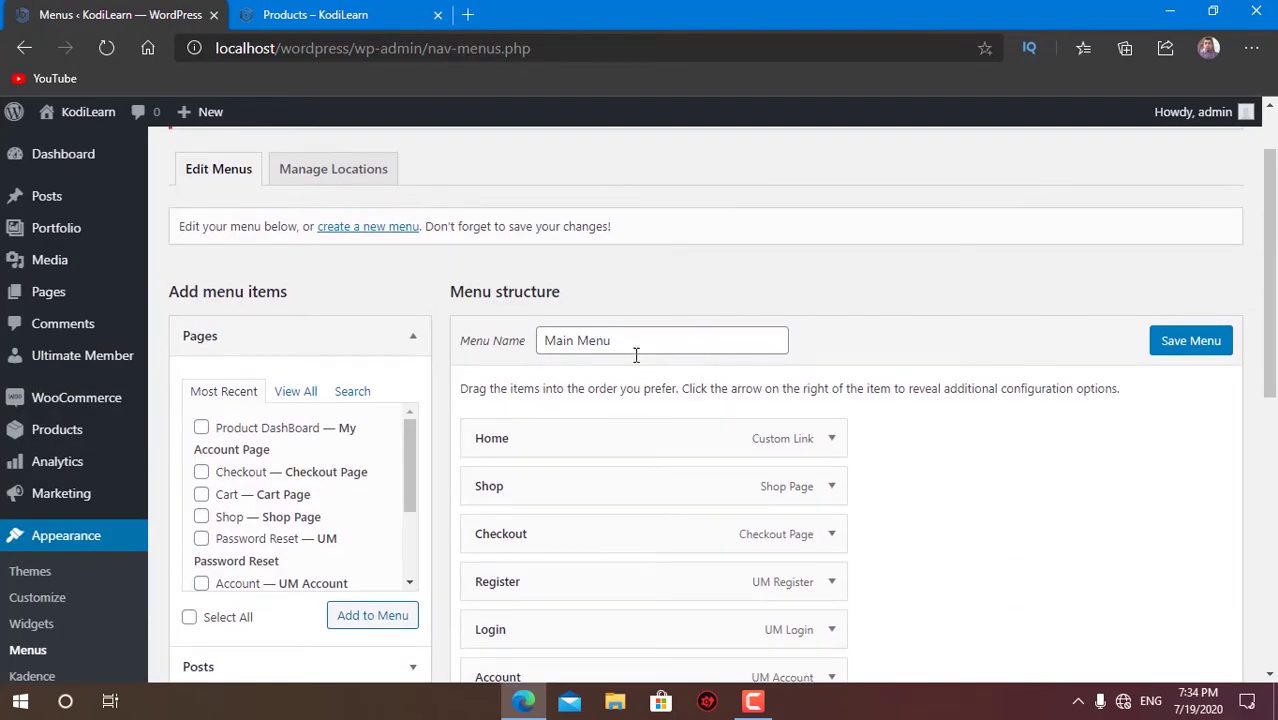
pyautogui.tripleClick(587, 343)
pyautogui.click(820, 303)
# - Create a new navigation menu named Shop
pyautogui.click(372, 229)
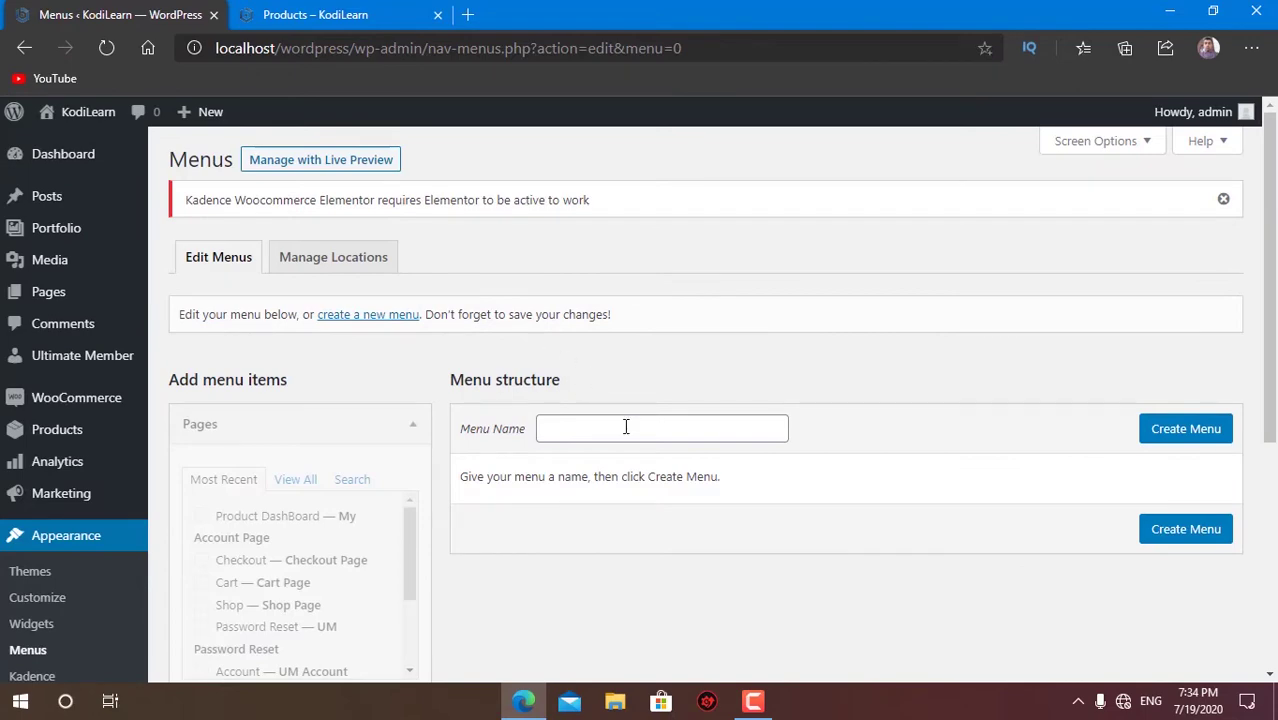
pyautogui.click(626, 427)
pyautogui.write('Shop')
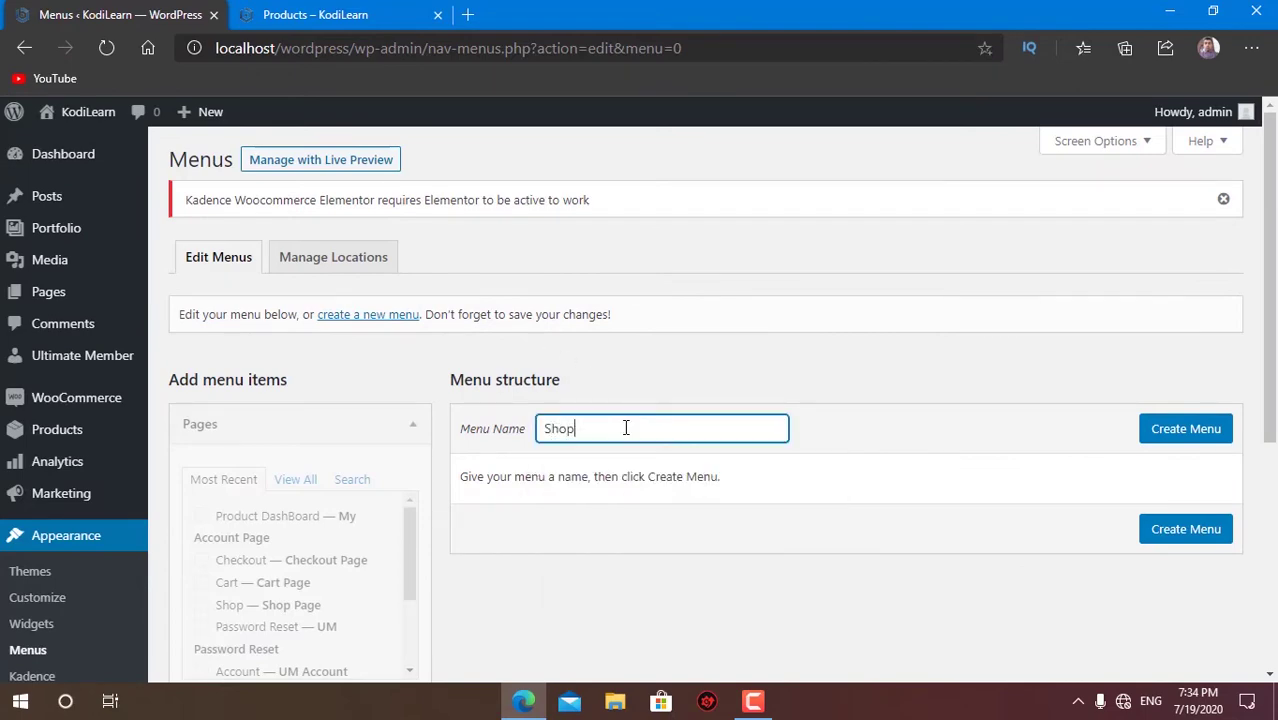
pyautogui.click(1184, 433)
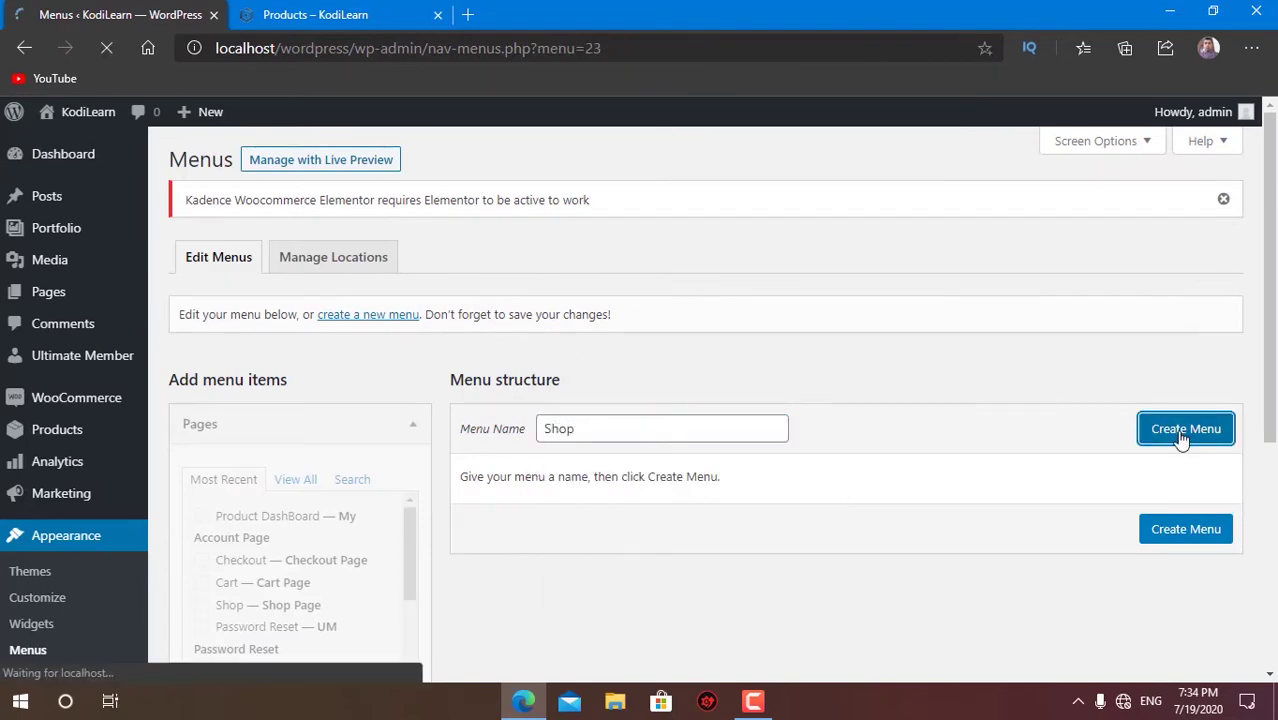
# - Show all pages available for the Shop menu and select the Home page
pyautogui.scroll(-3, 963, 416)
pyautogui.click(290, 230)
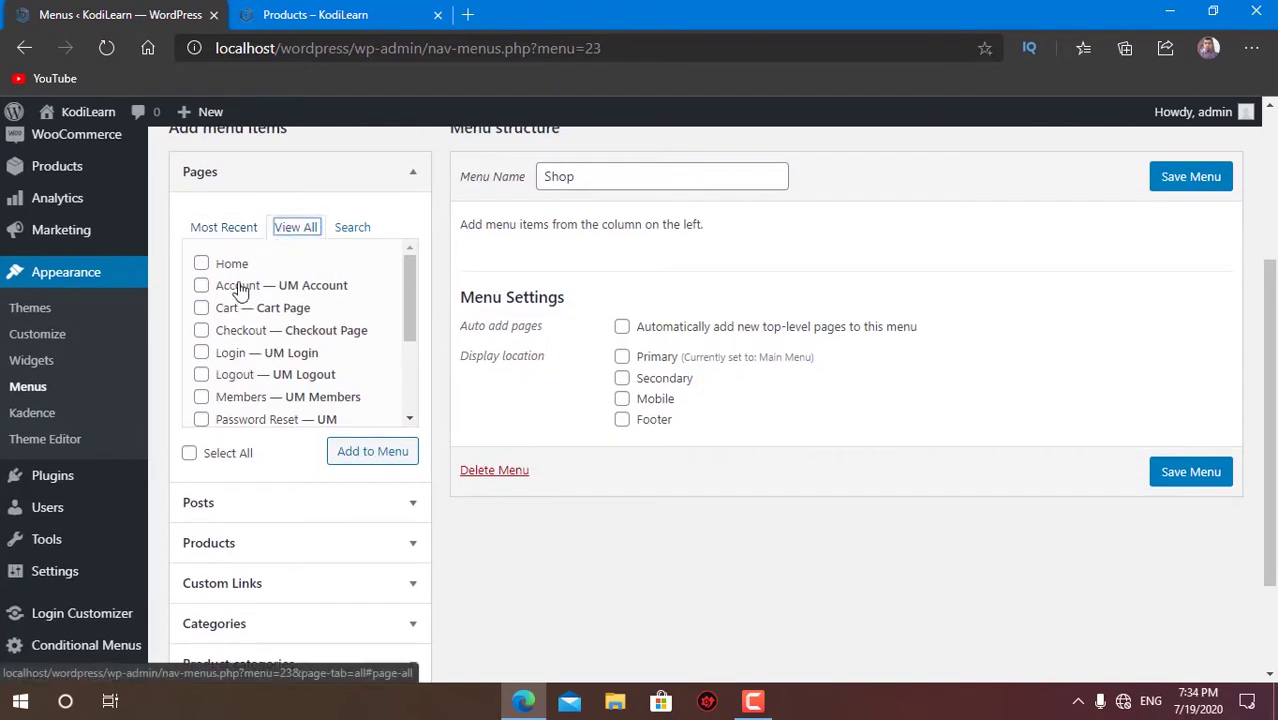
pyautogui.click(224, 266)
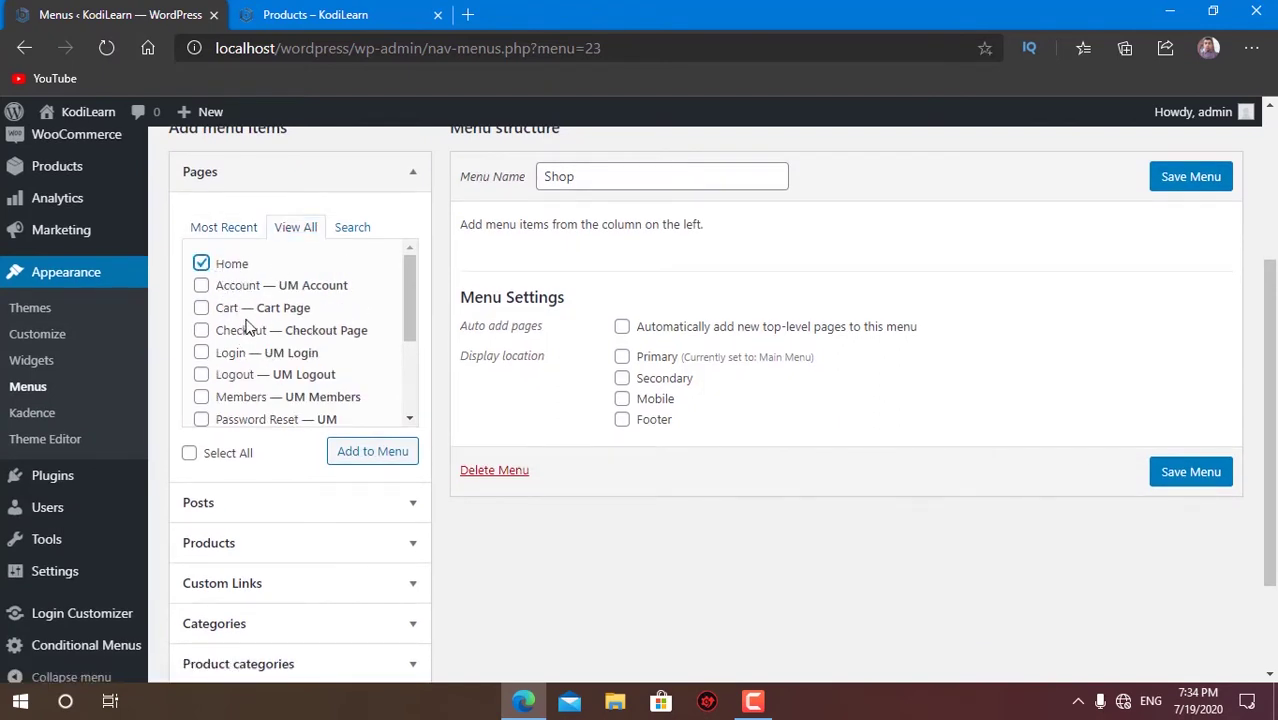
# - Check the header navigation and the cart contents on the live Shop page, and return to the menu editor
pyautogui.click(366, 12)
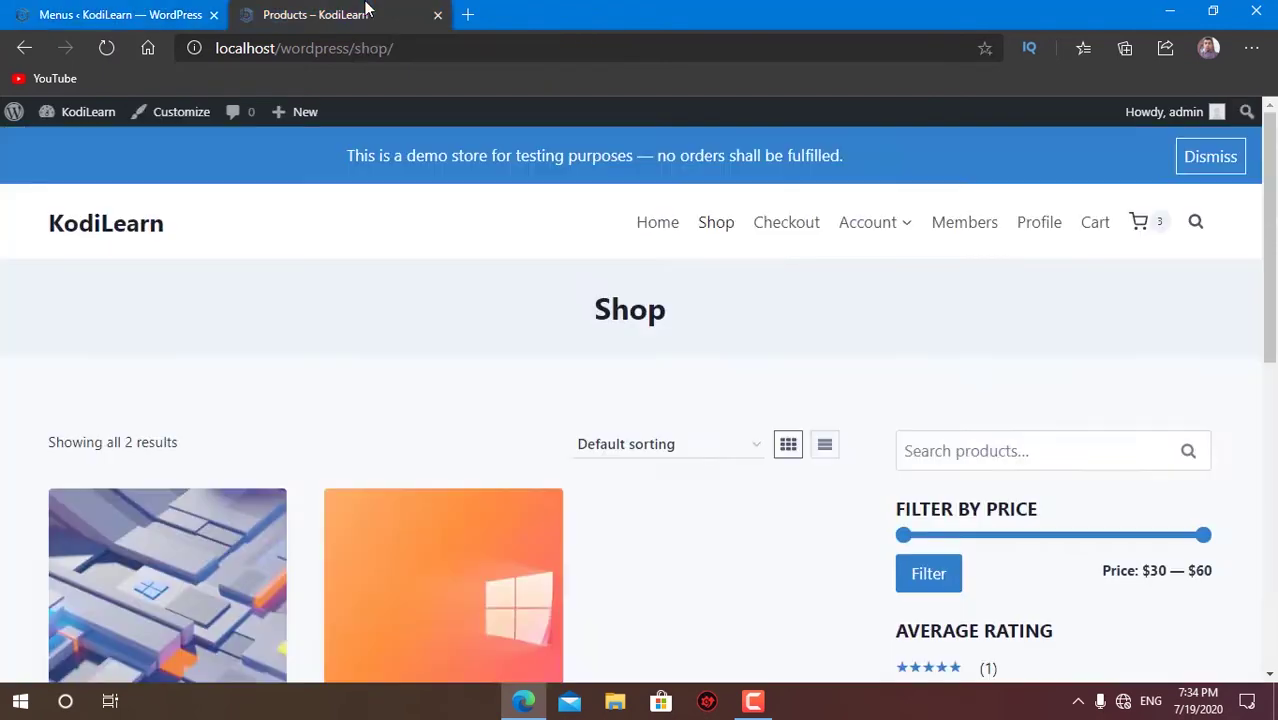
pyautogui.click(1141, 224)
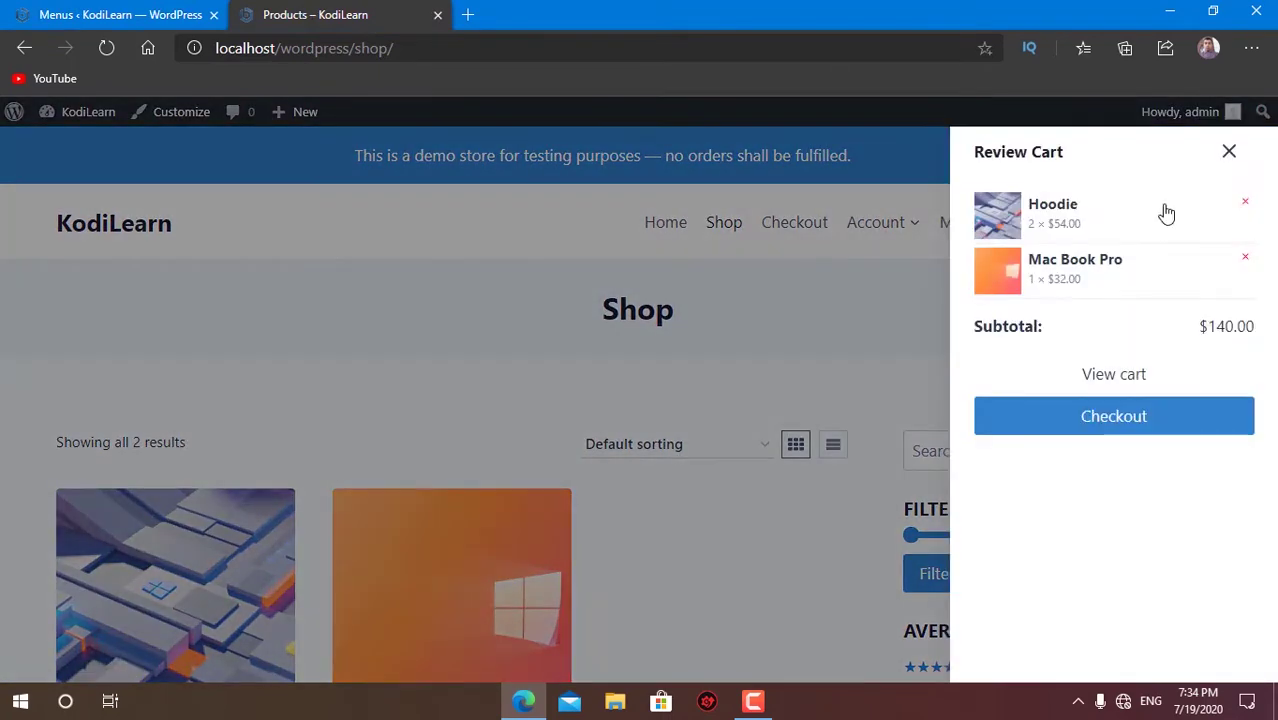
pyautogui.click(1229, 153)
pyautogui.click(120, 14)
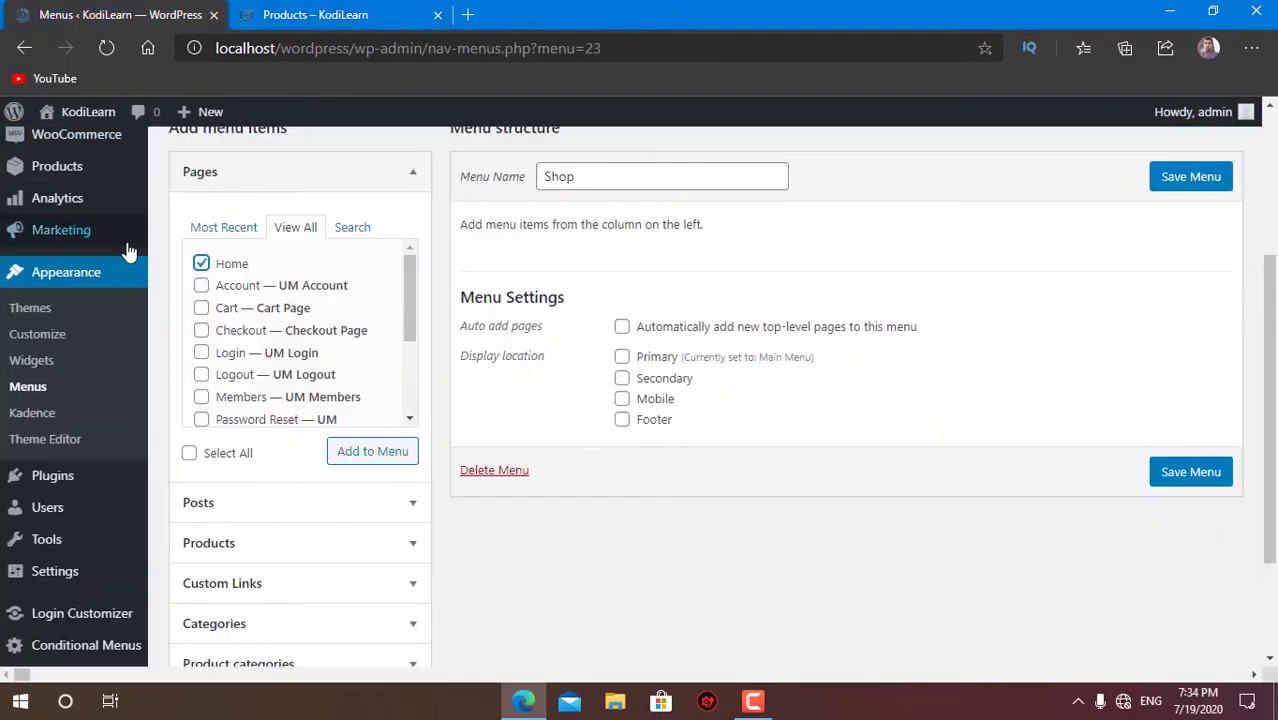
# - Select the Checkout, Login, Logout, Password Reset and Product DashBoard pages for the Shop menu
pyautogui.click(262, 337)
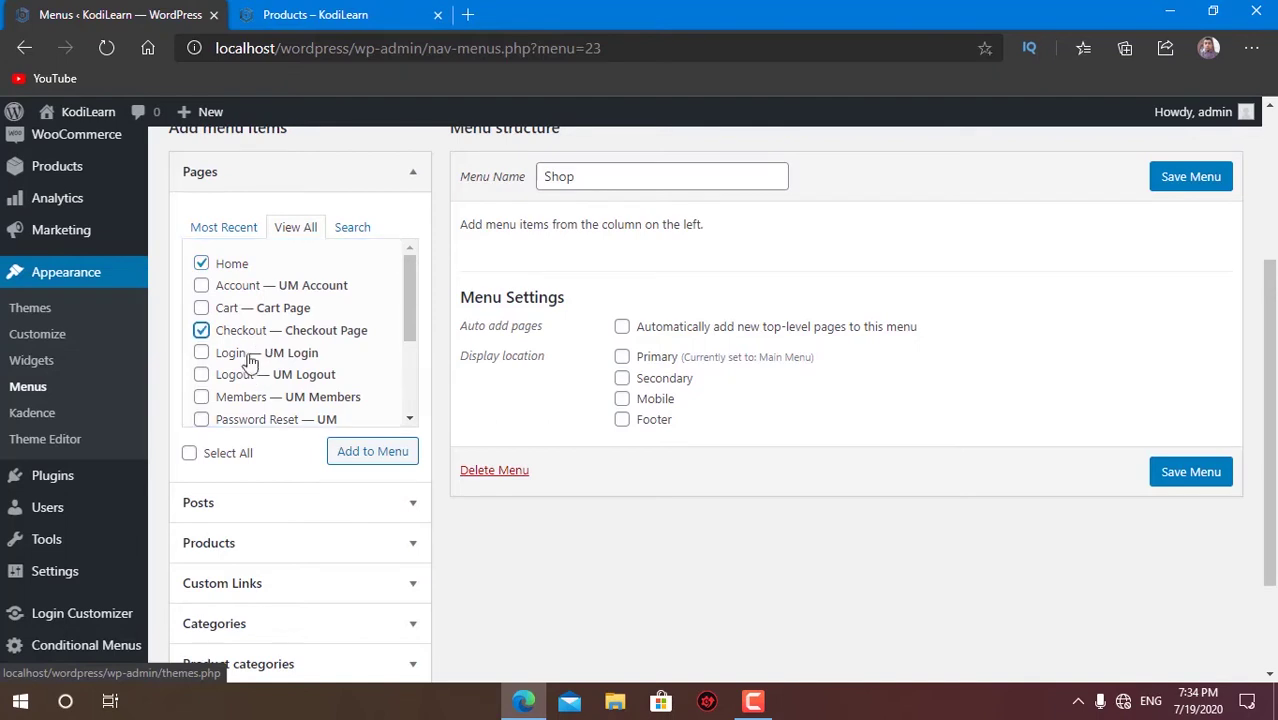
pyautogui.click(253, 357)
pyautogui.click(266, 377)
pyautogui.scroll(-1, 268, 350)
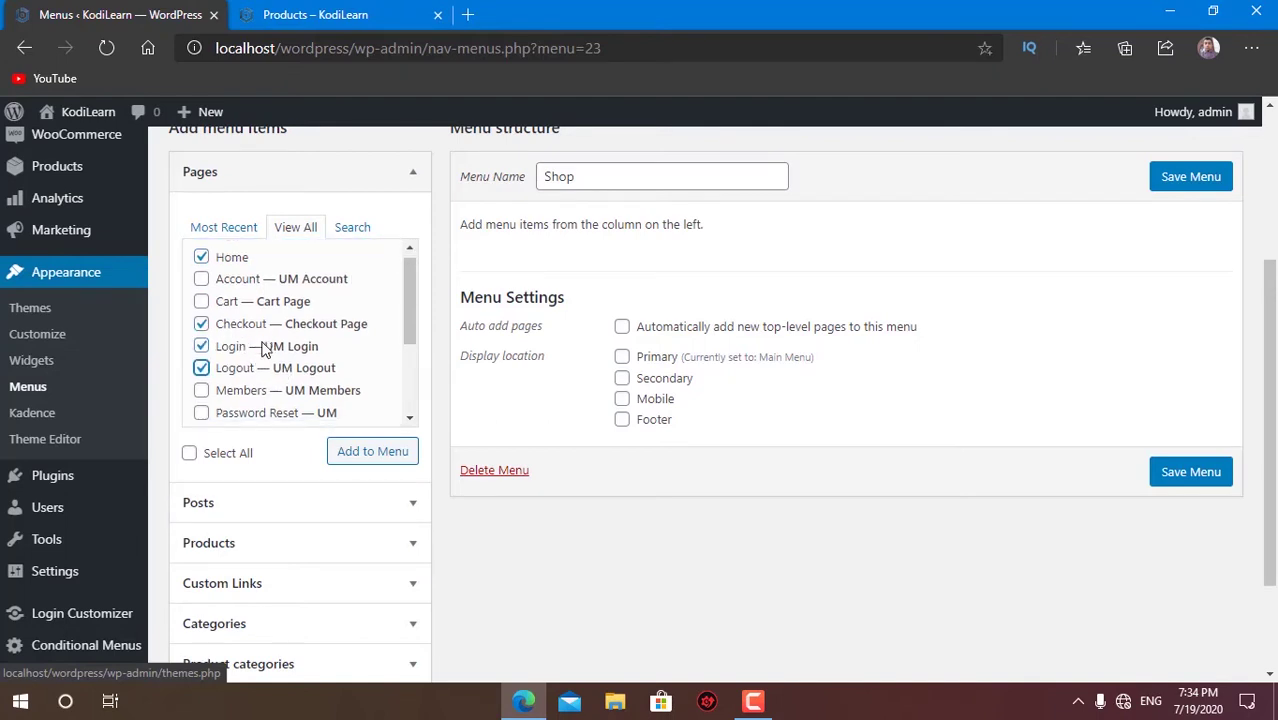
pyautogui.scroll(-2, 275, 360)
pyautogui.click(262, 332)
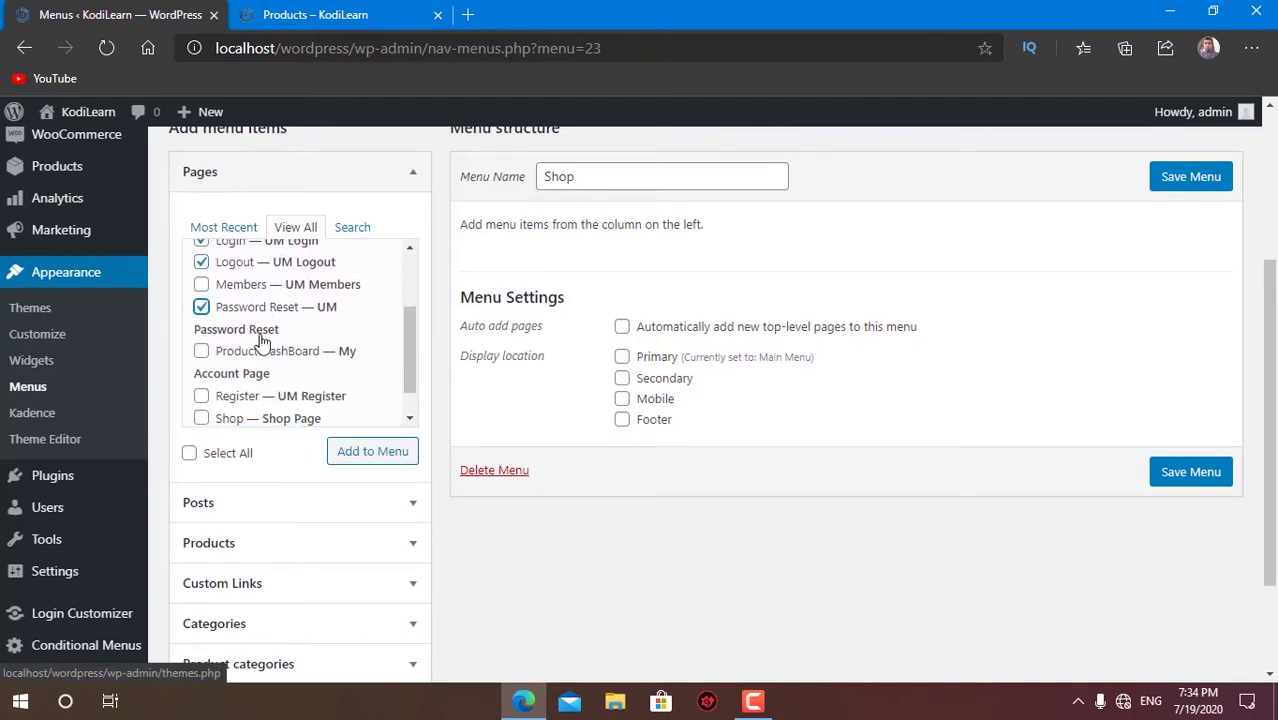
pyautogui.click(286, 351)
pyautogui.scroll(-1, 282, 378)
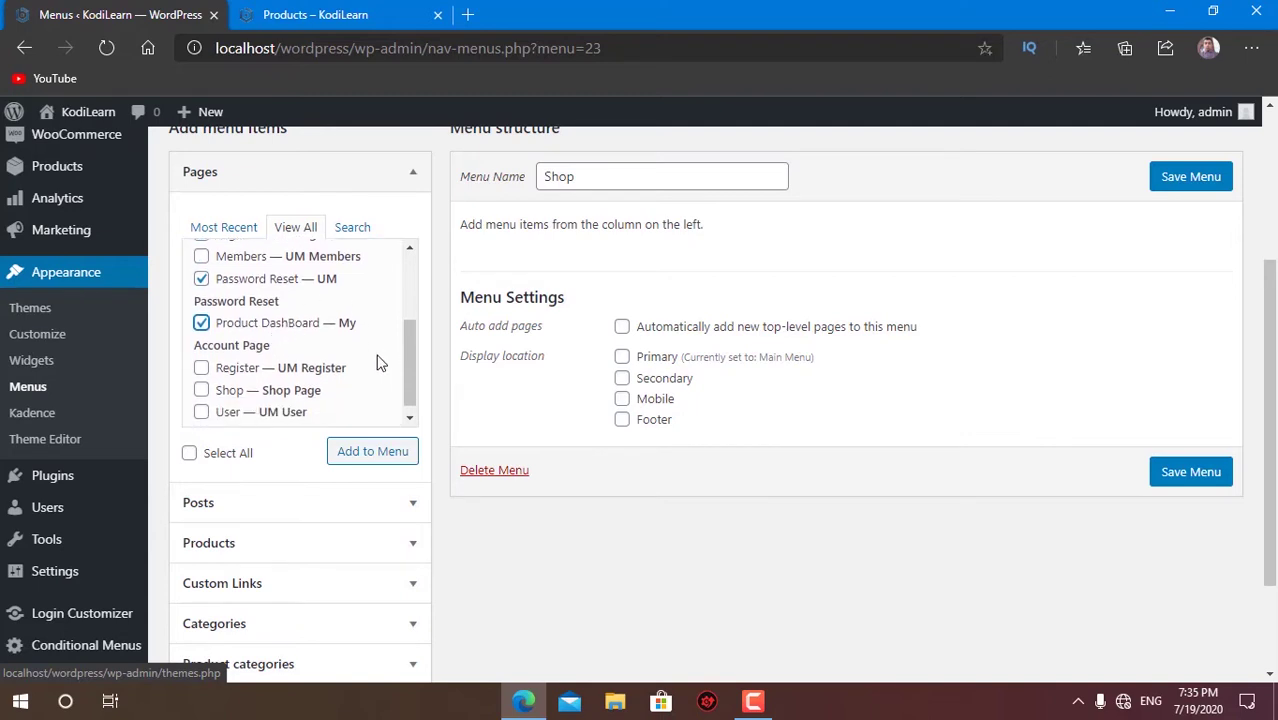
# - Select the Register and Shop pages as well, and add all selected pages to the Shop menu
pyautogui.scroll(3, 272, 365)
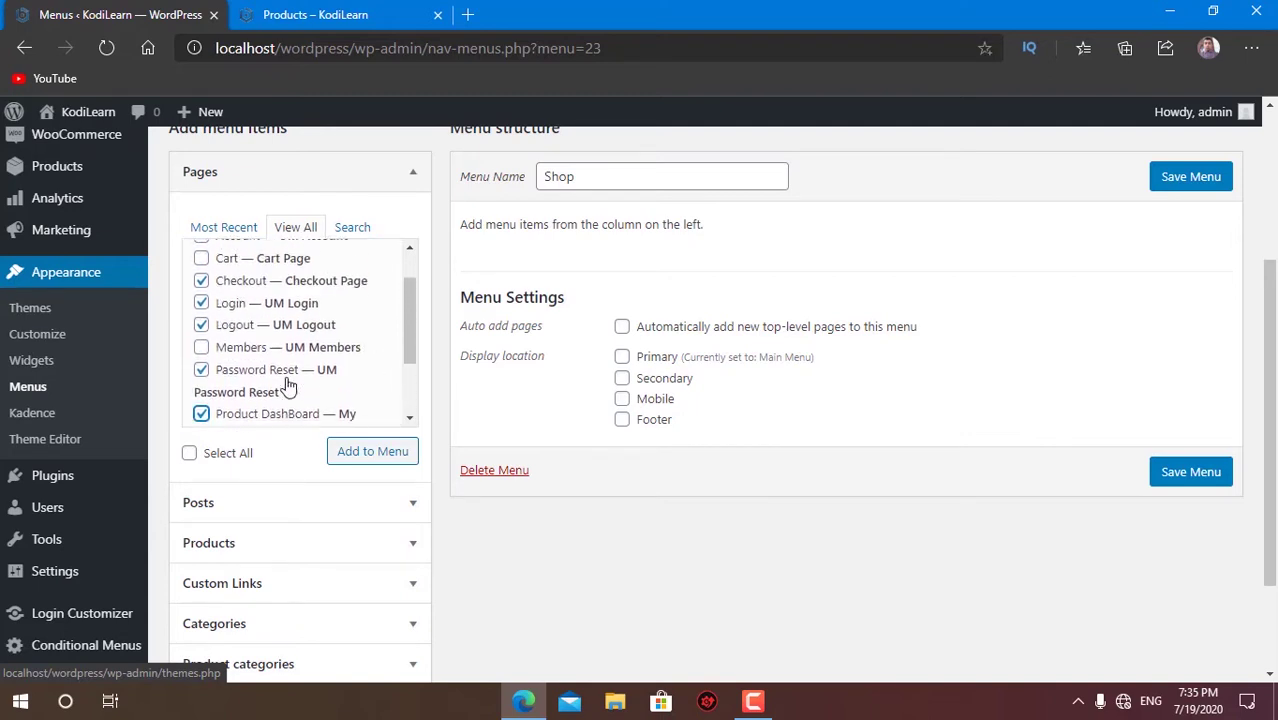
pyautogui.scroll(-2, 255, 382)
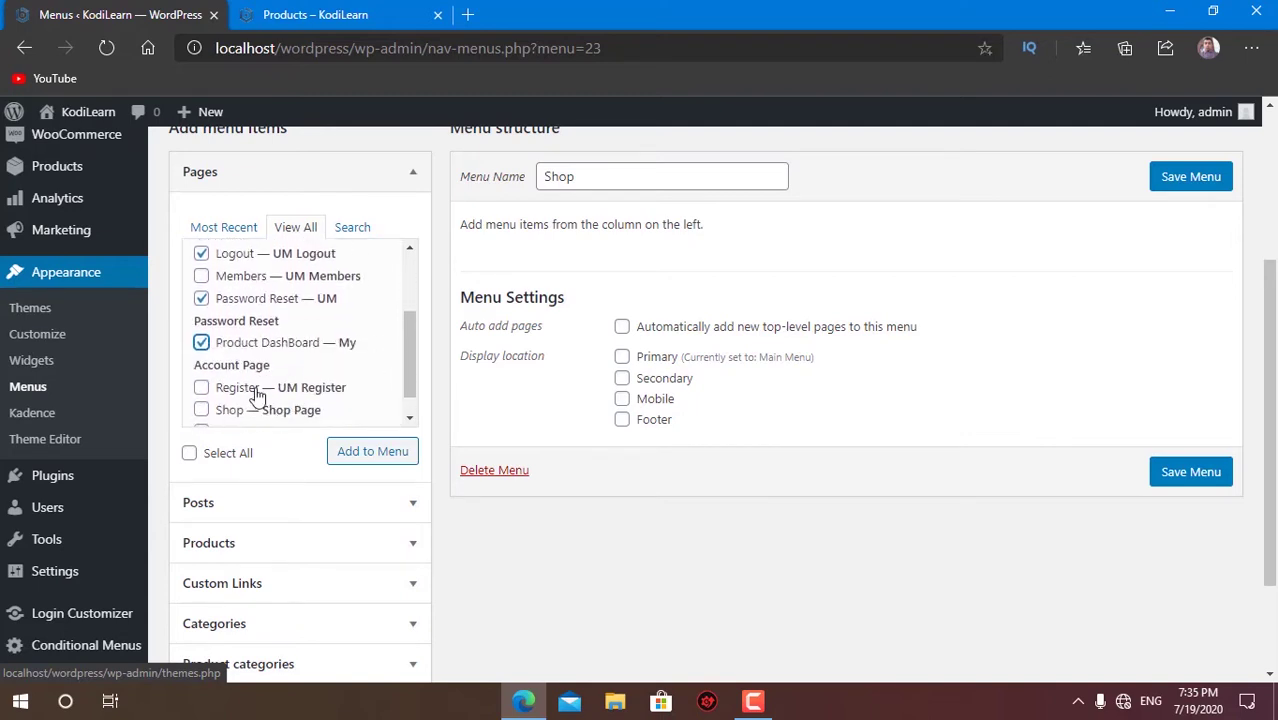
pyautogui.click(220, 388)
pyautogui.scroll(-1, 220, 388)
pyautogui.click(262, 388)
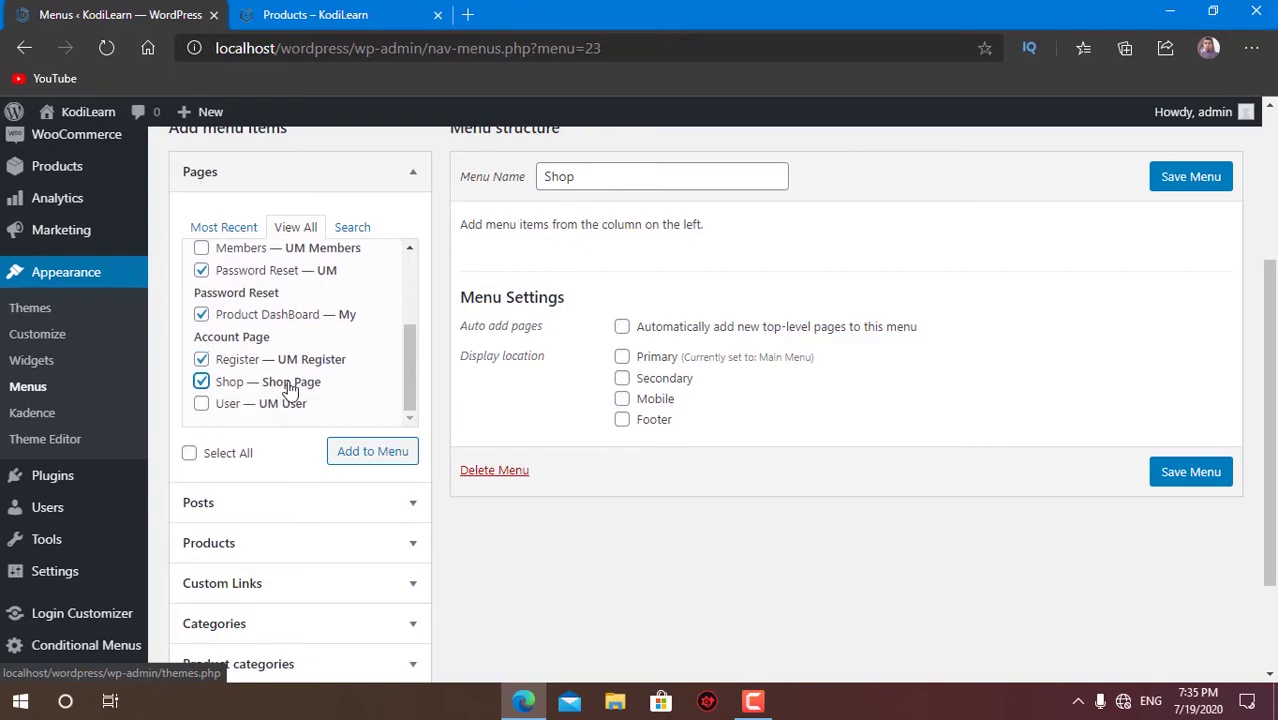
pyautogui.click(385, 453)
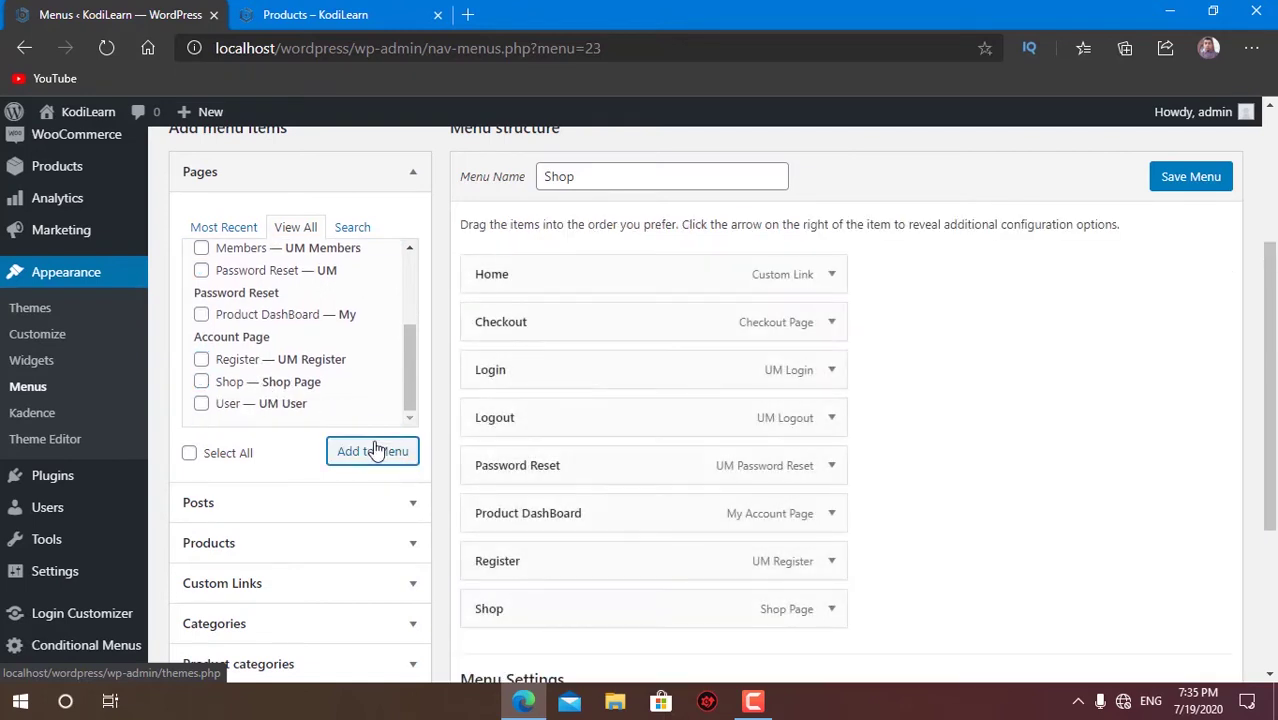
# - Set the Login menu item to be visible to Logged In Users
pyautogui.scroll(-1, 593, 354)
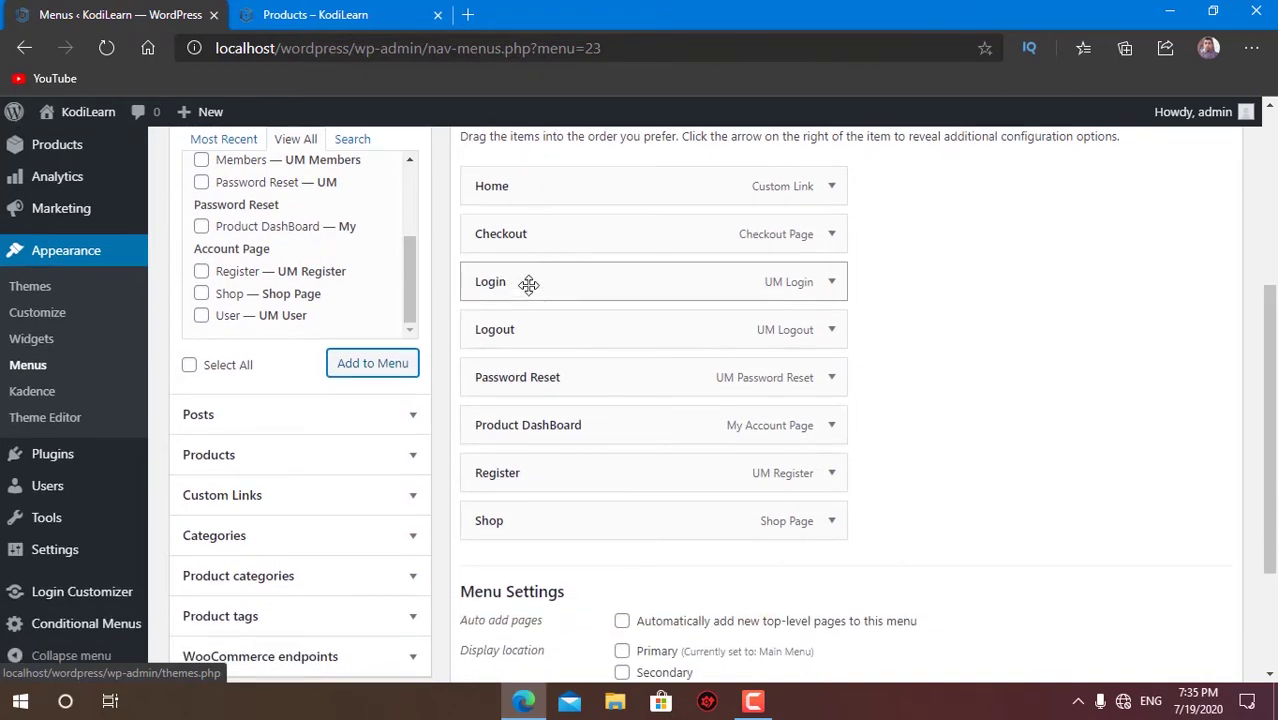
pyautogui.click(831, 282)
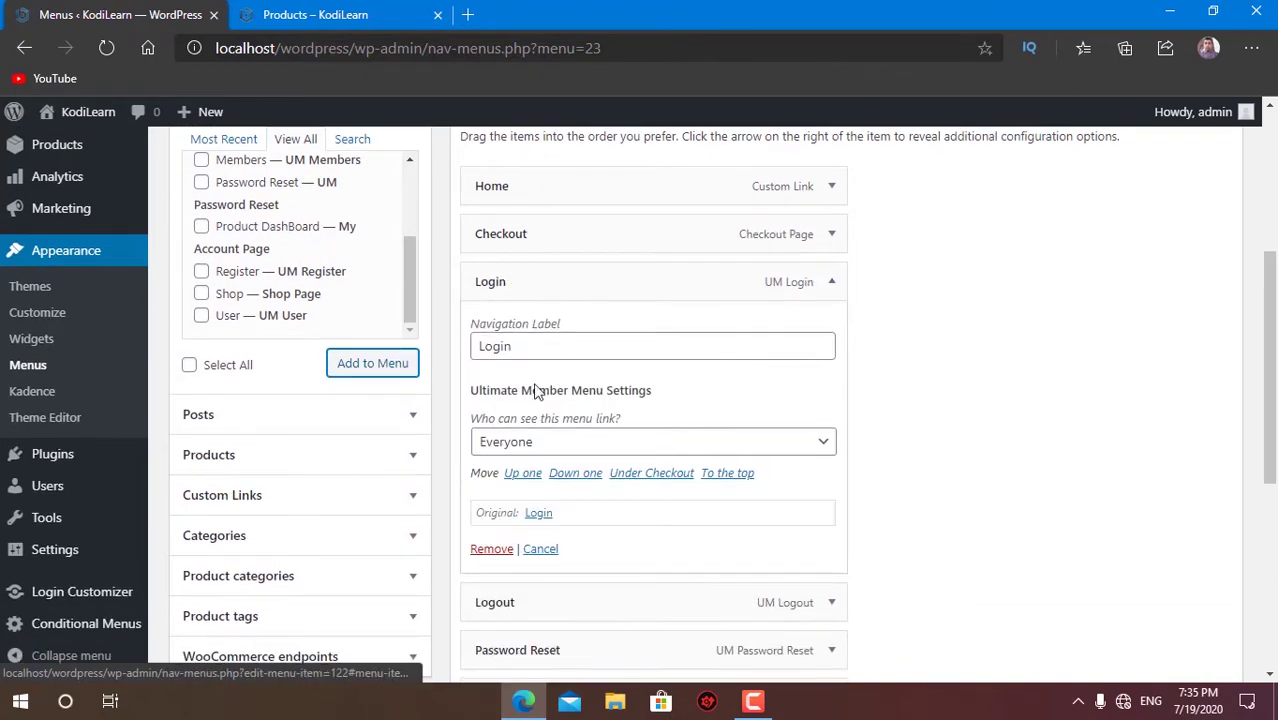
pyautogui.click(605, 446)
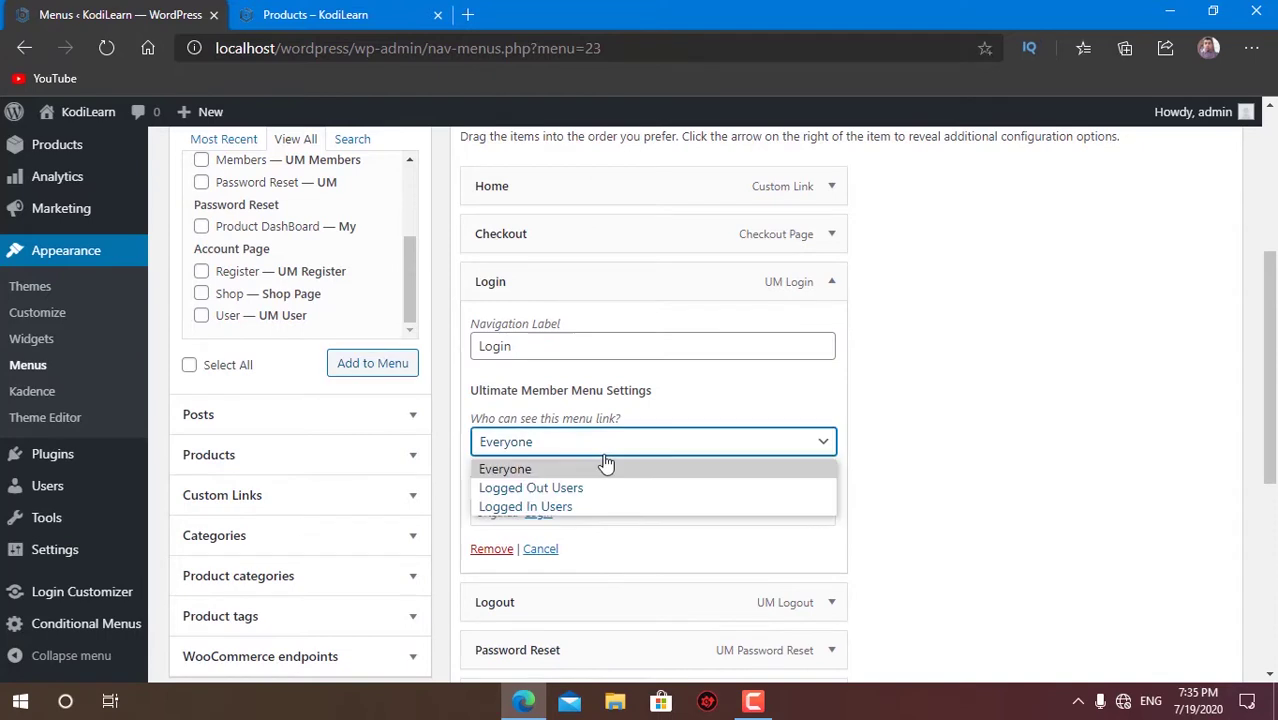
pyautogui.click(525, 506)
pyautogui.click(838, 286)
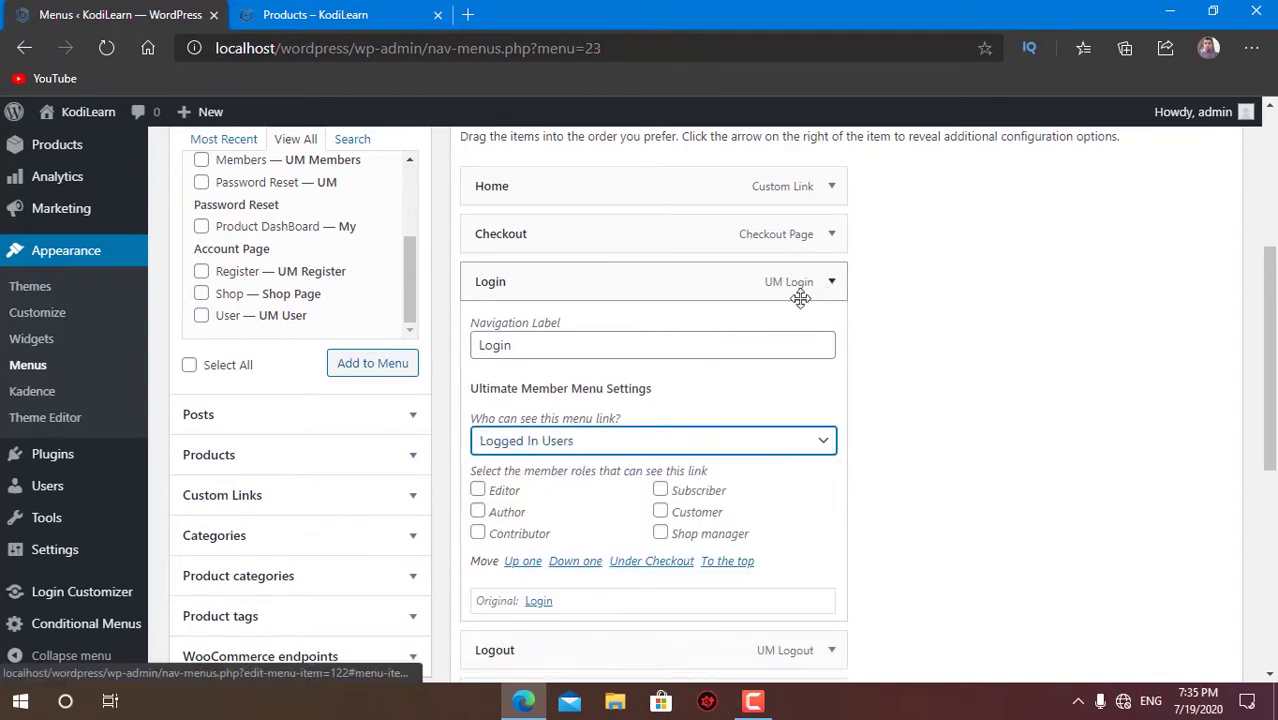
# - Set the Logout menu item to be visible to Logged Out Users
pyautogui.click(835, 338)
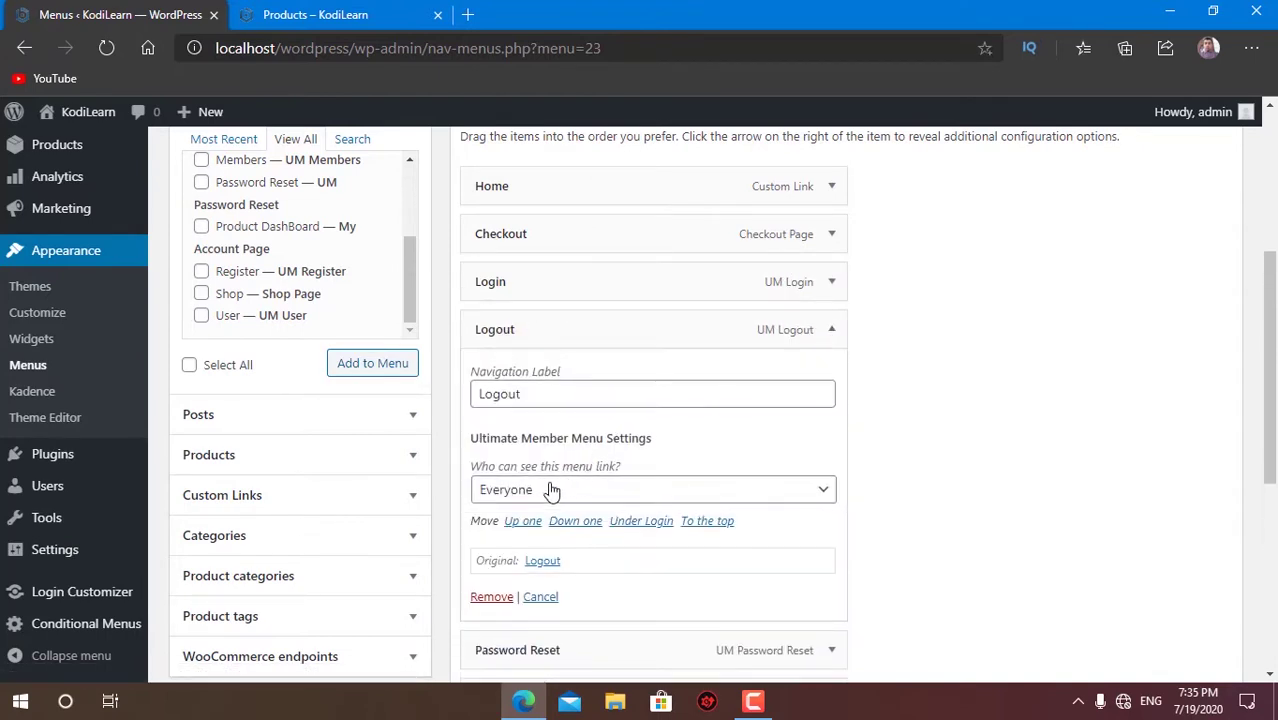
pyautogui.click(551, 490)
pyautogui.click(531, 536)
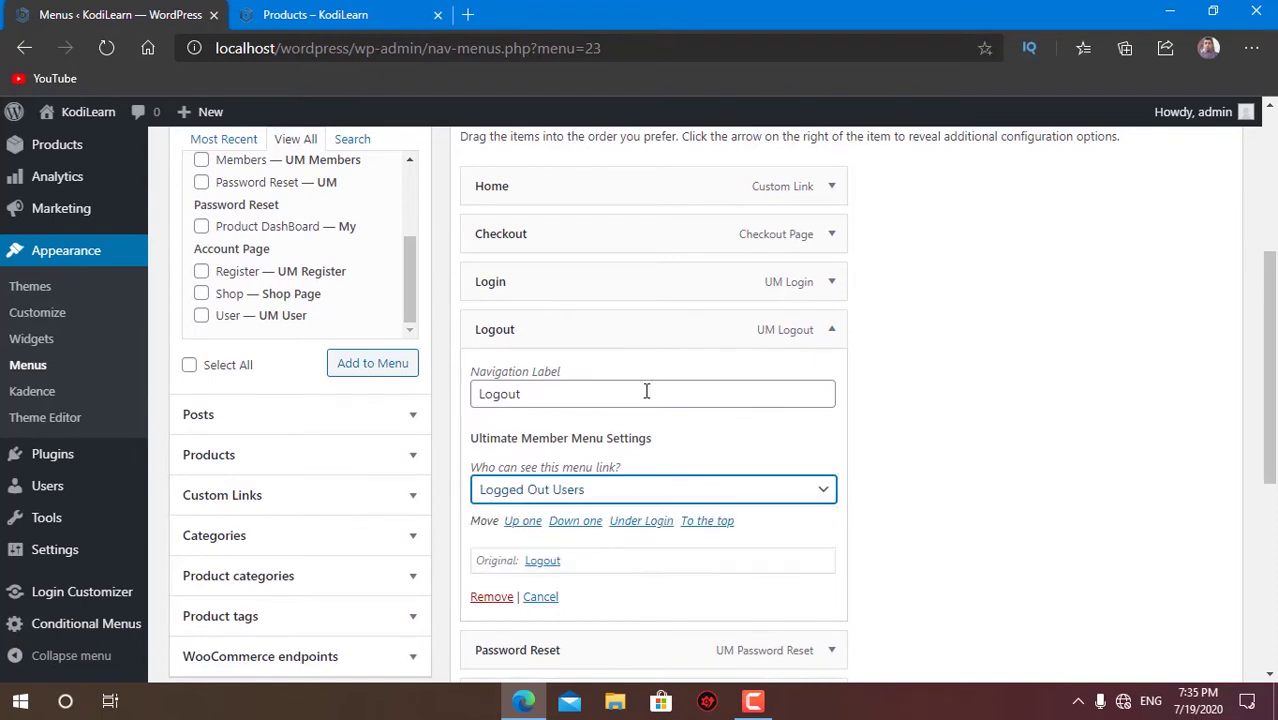
pyautogui.click(834, 330)
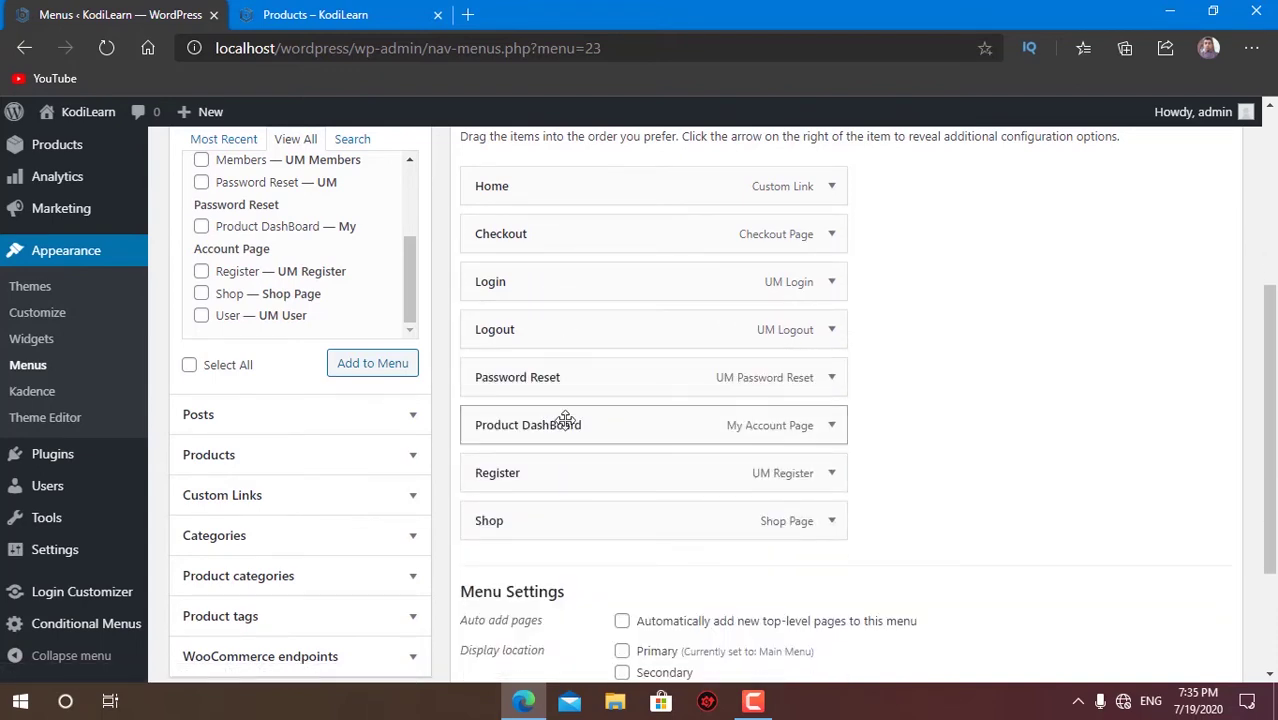
# - Set the Password Reset menu item to be visible to Logged Out Users
pyautogui.click(831, 378)
pyautogui.click(543, 540)
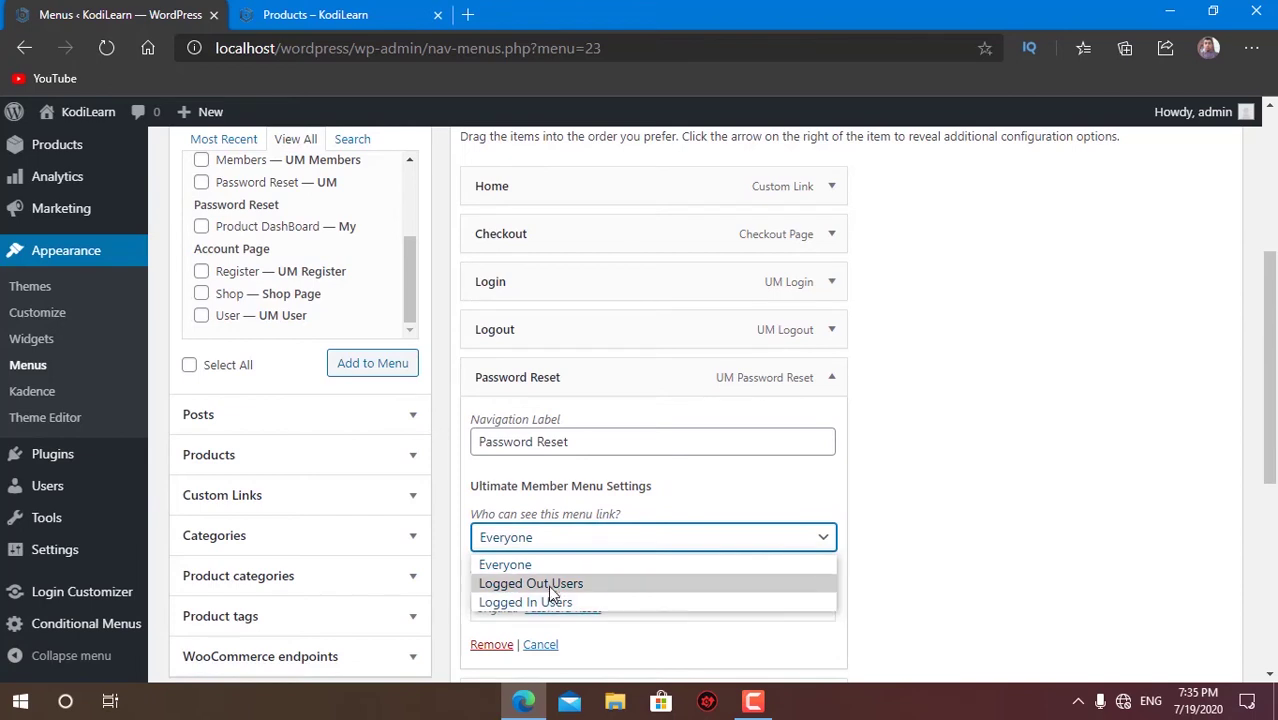
pyautogui.click(548, 584)
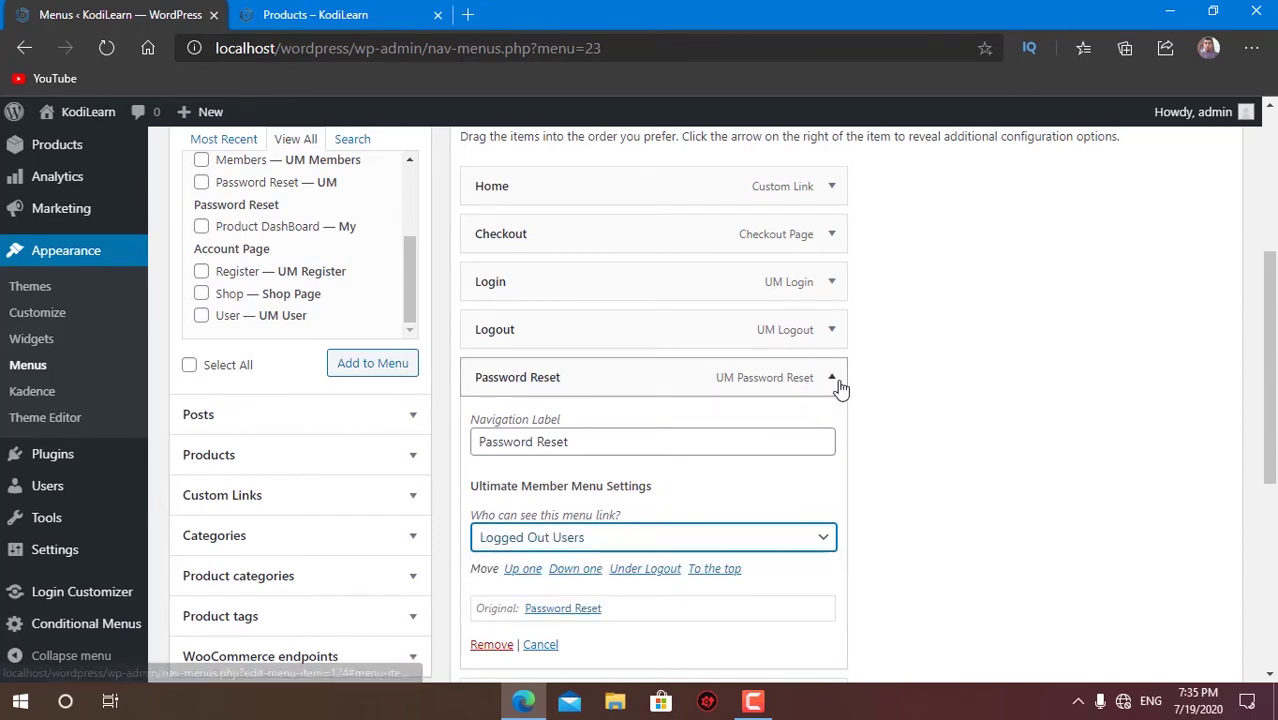
pyautogui.click(833, 380)
# - Set the Product DashBoard menu item to be visible to Logged Out Users
pyautogui.click(830, 428)
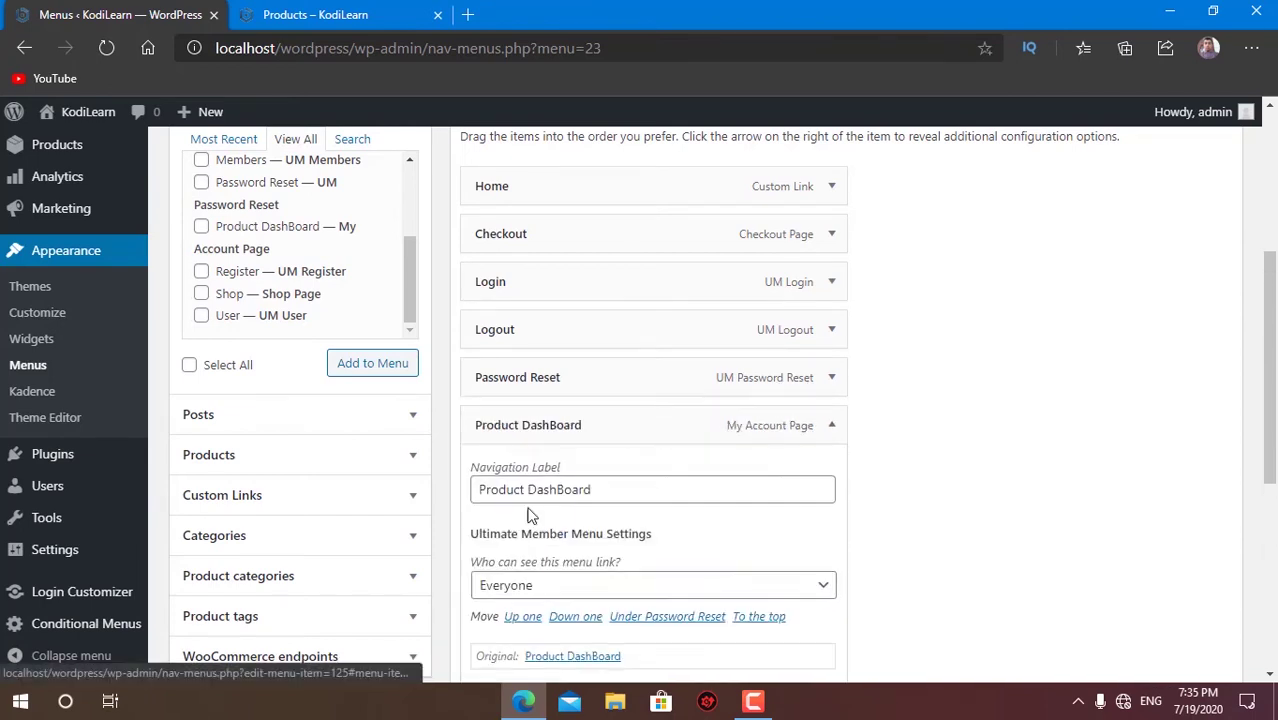
pyautogui.click(675, 588)
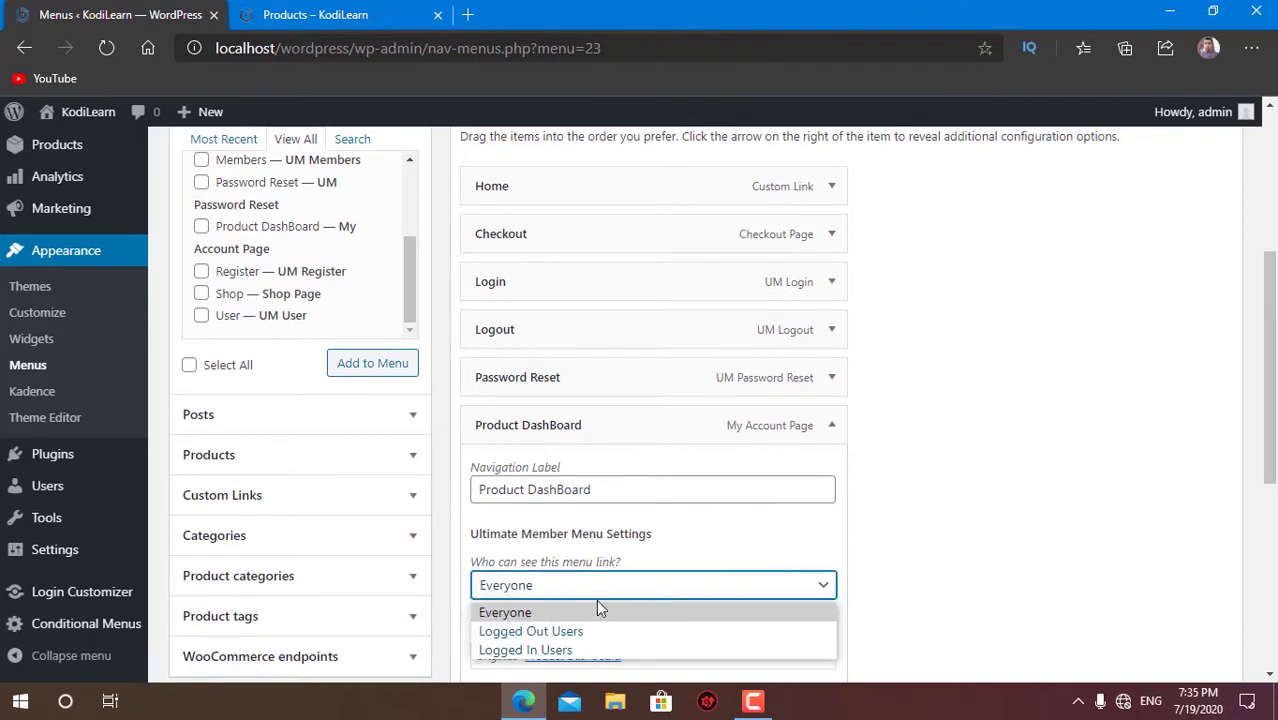
pyautogui.click(536, 629)
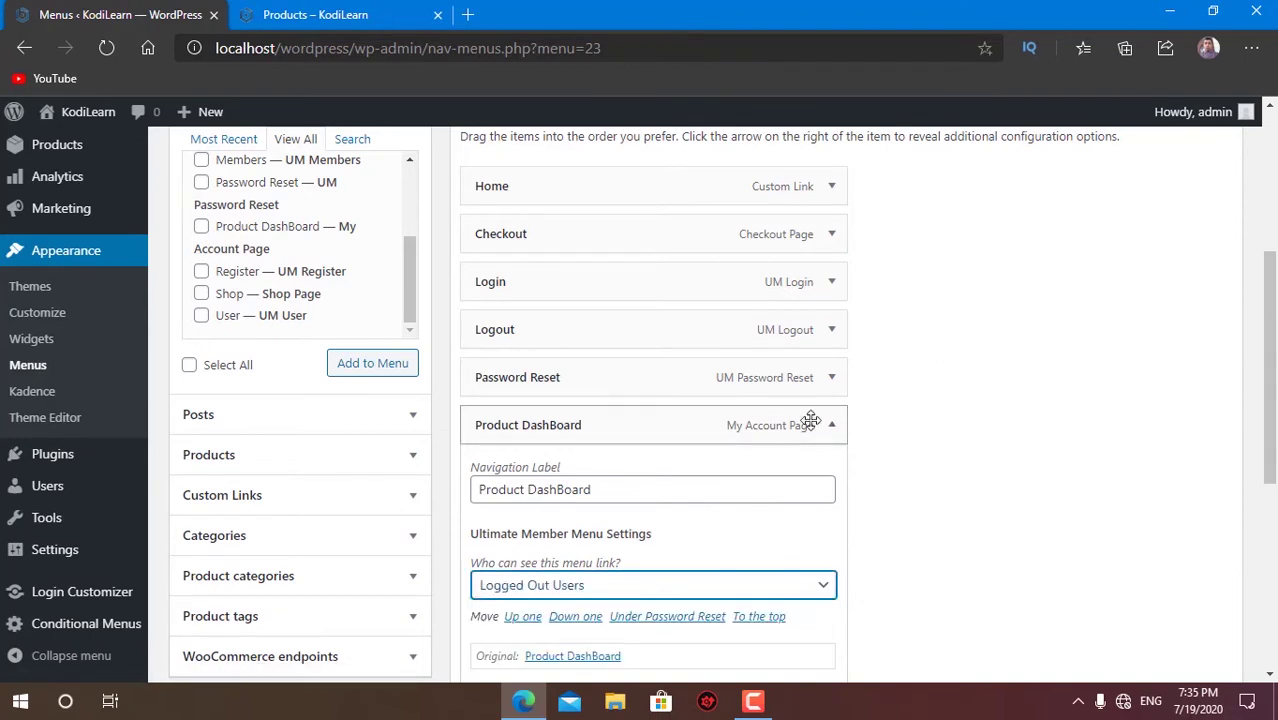
pyautogui.click(829, 428)
# - Set the Register menu item to be visible to Logged Out Users
pyautogui.click(827, 476)
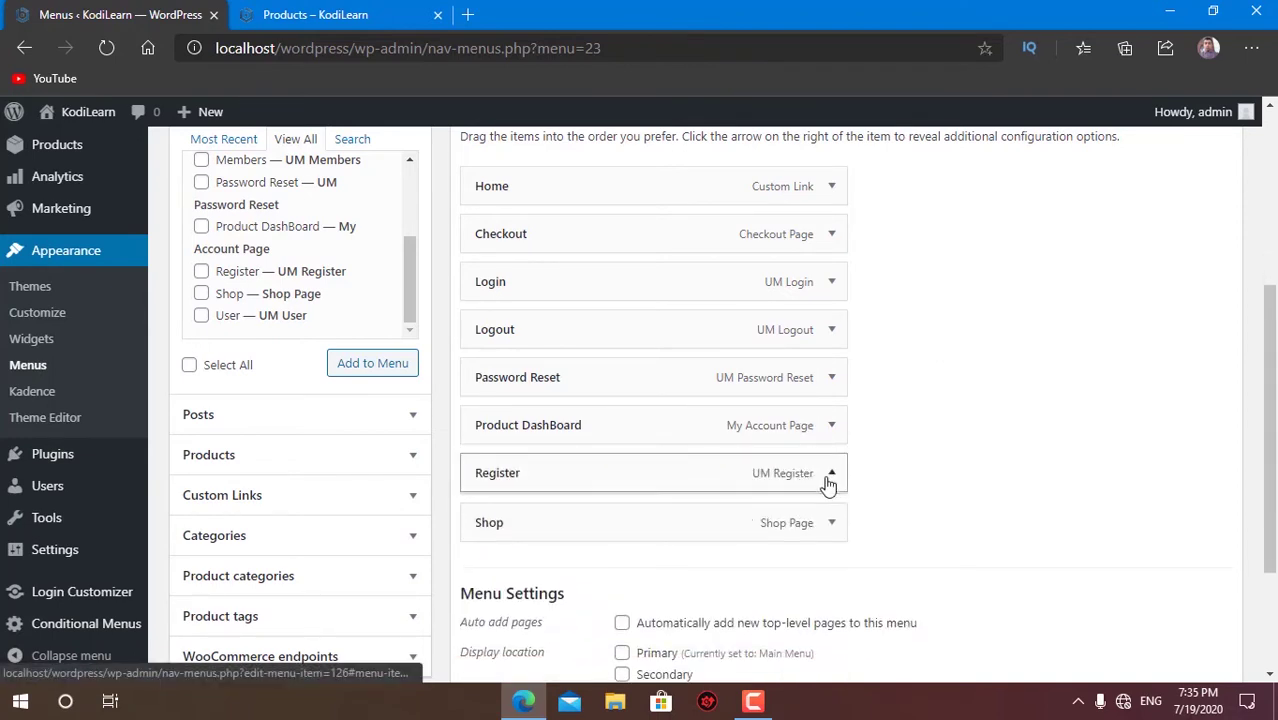
pyautogui.click(558, 640)
pyautogui.click(560, 588)
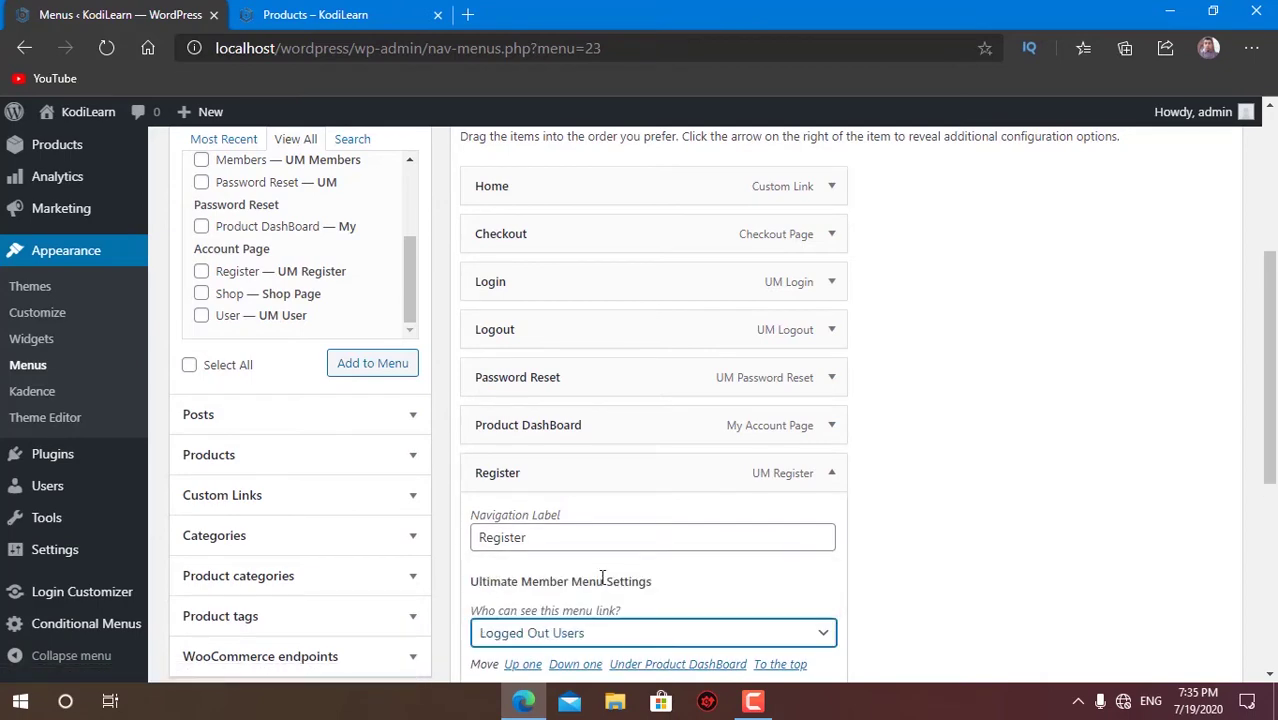
pyautogui.click(832, 474)
# - Reopen the Login menu item's settings and make it visible to Logged Out Users
pyautogui.scroll(-1, 830, 474)
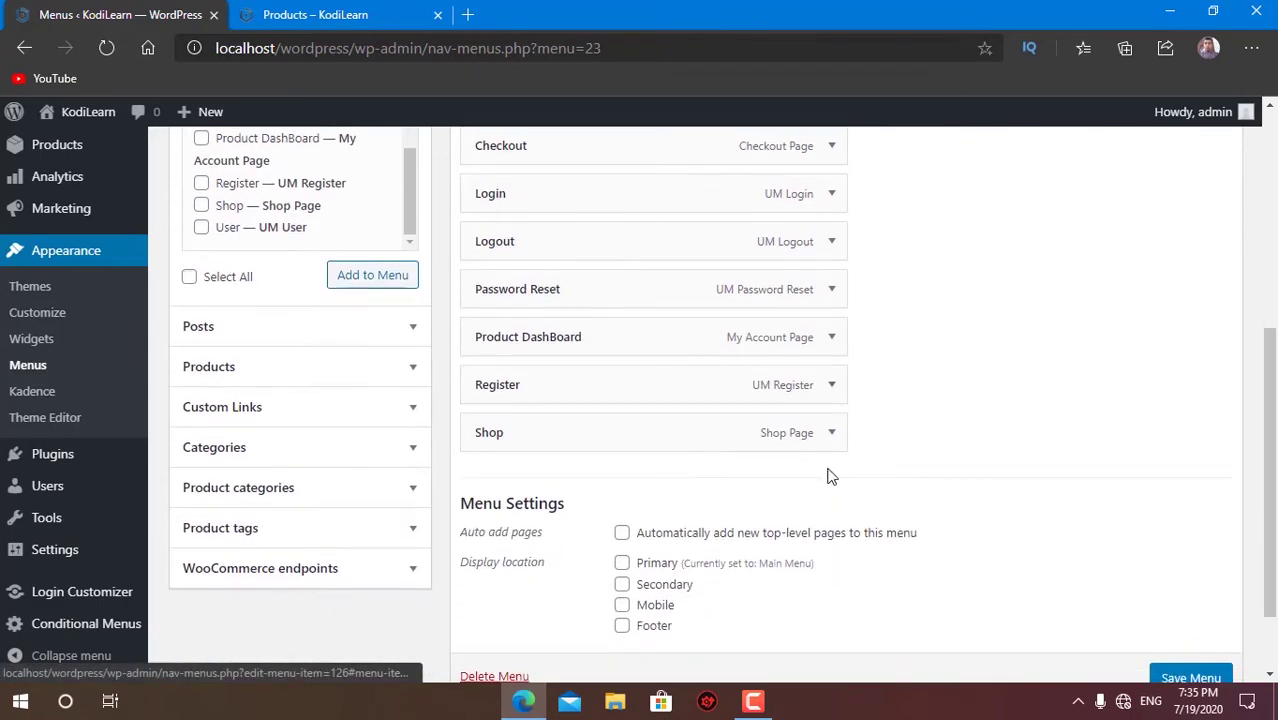
pyautogui.scroll(1, 822, 456)
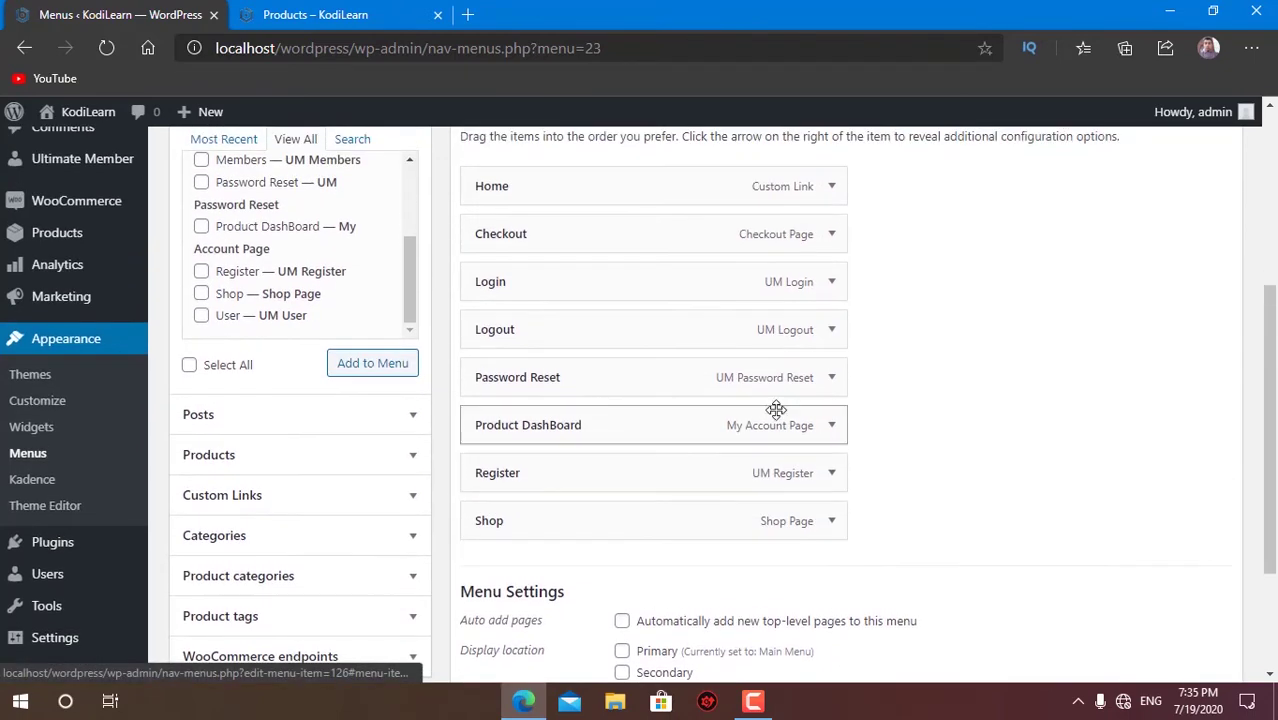
pyautogui.click(831, 283)
pyautogui.click(831, 284)
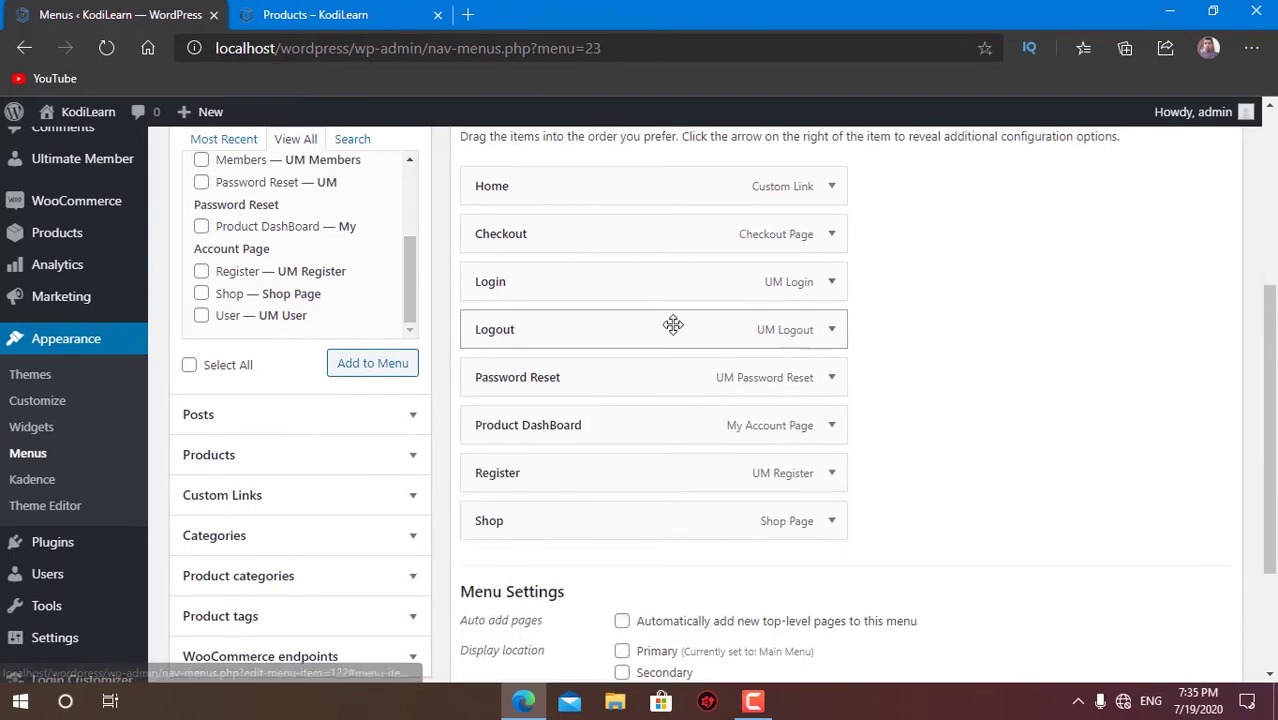
pyautogui.click(831, 283)
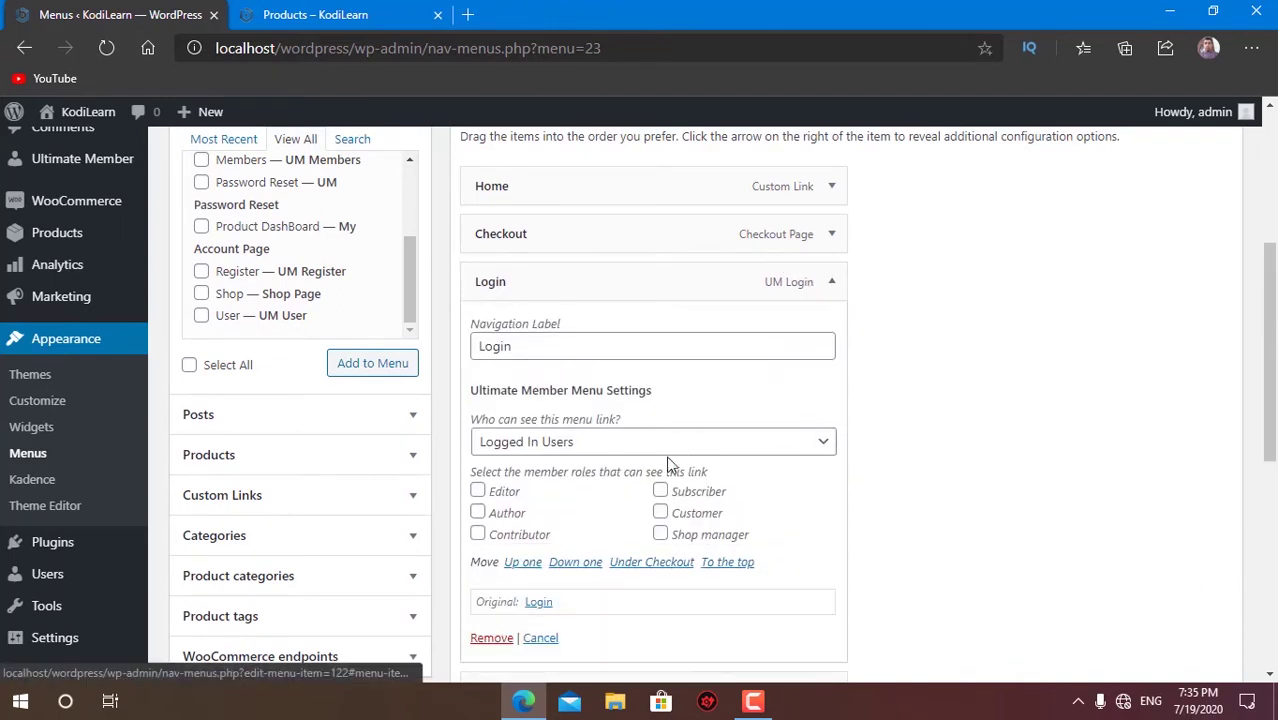
pyautogui.click(616, 443)
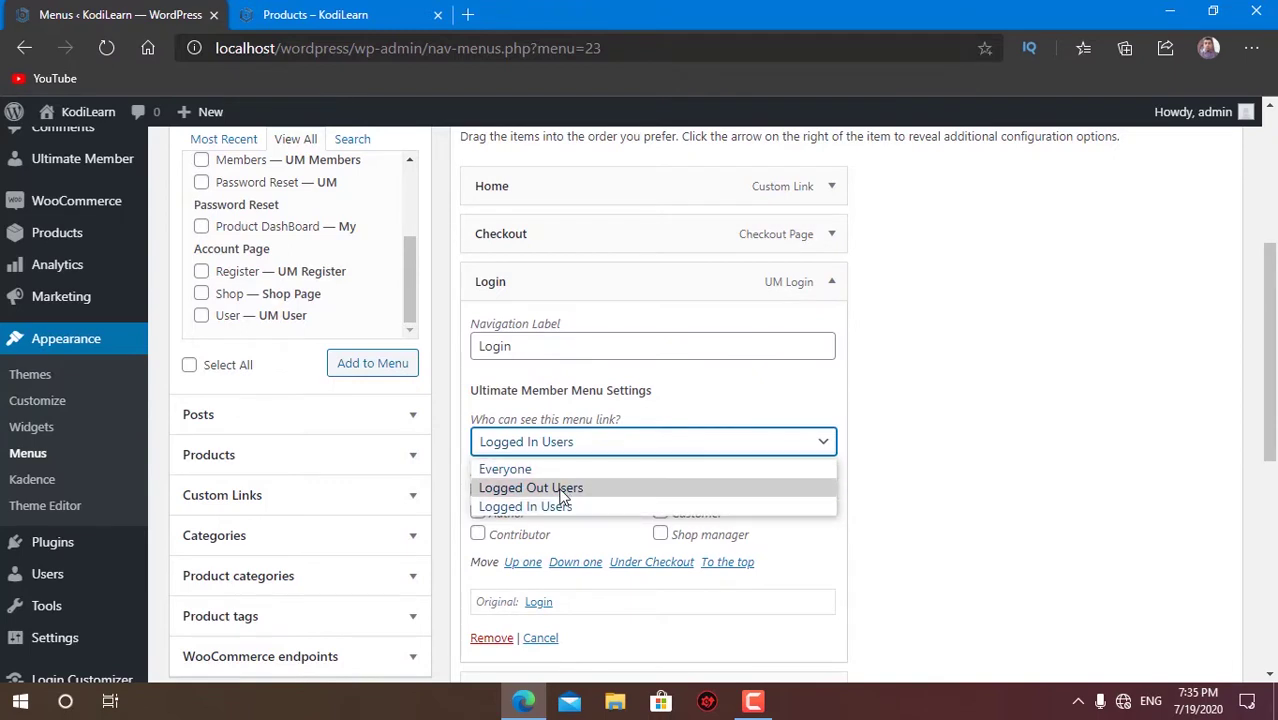
pyautogui.click(557, 490)
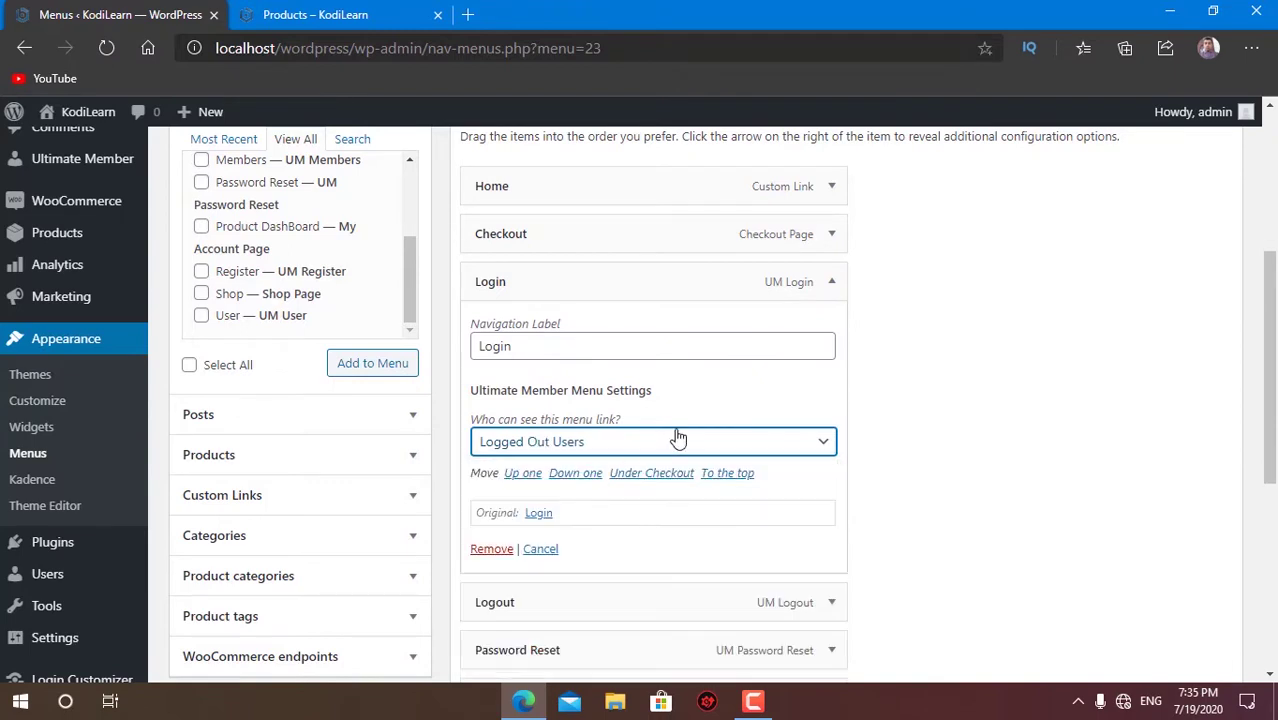
pyautogui.click(834, 282)
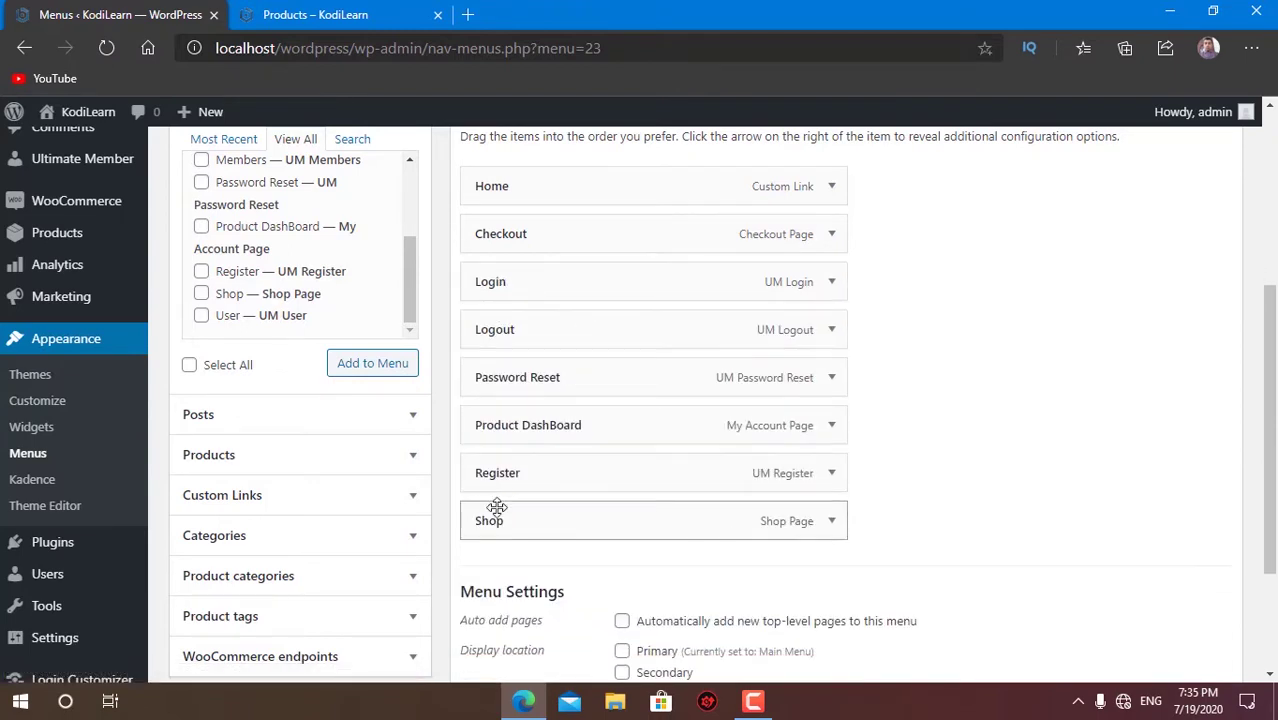
# - Move the Register item directly above Login and set the Checkout item to be visible to Logged In Users
pyautogui.moveTo(499, 484); pyautogui.dragTo(496, 280)
pyautogui.click(831, 234)
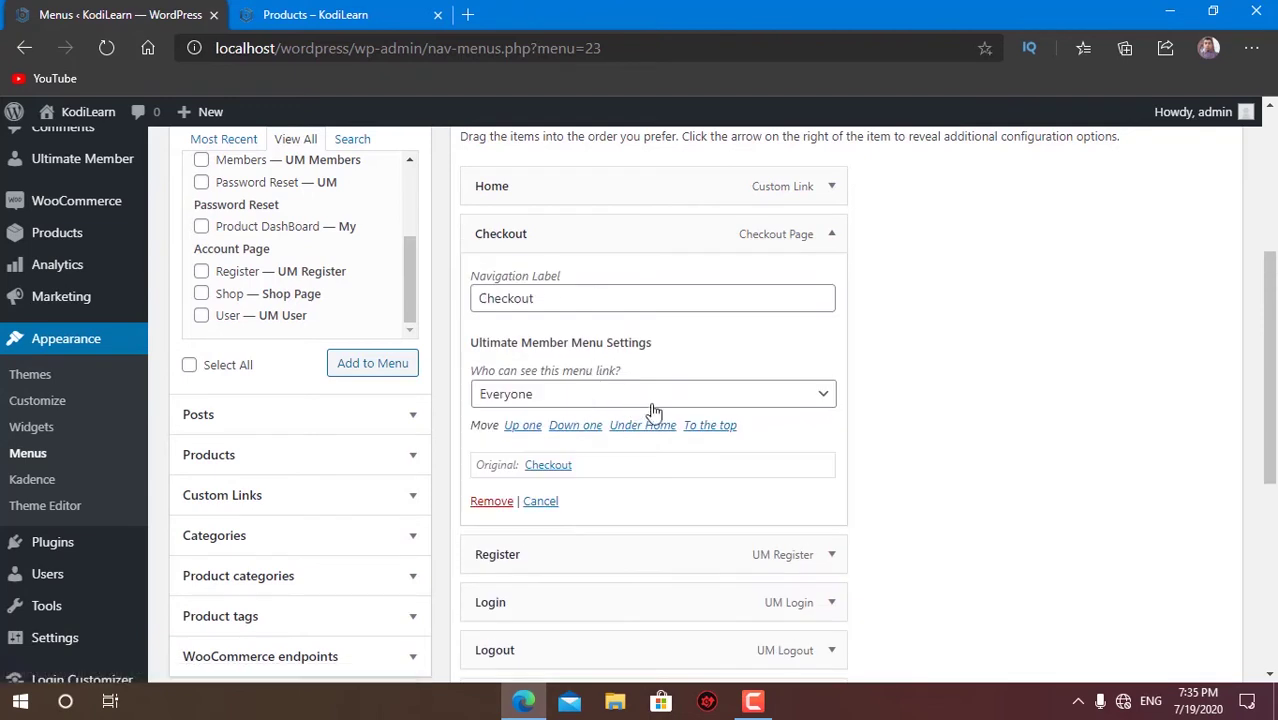
pyautogui.click(690, 394)
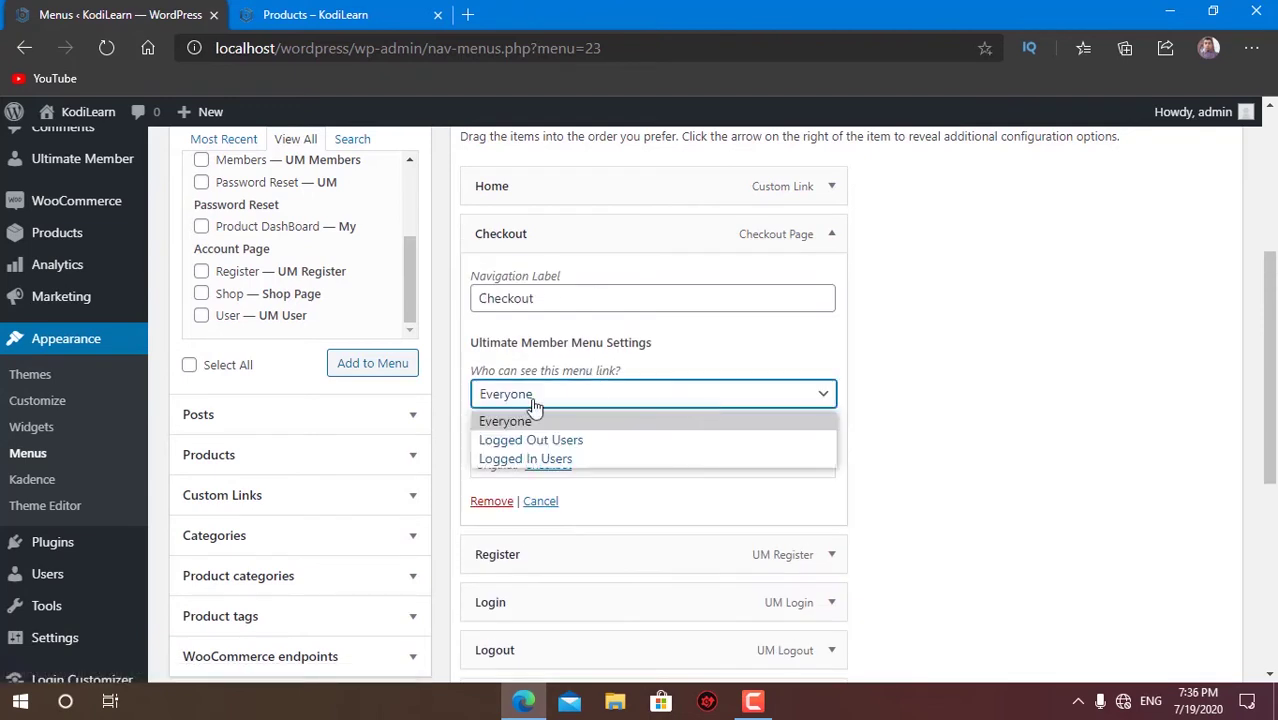
pyautogui.click(551, 458)
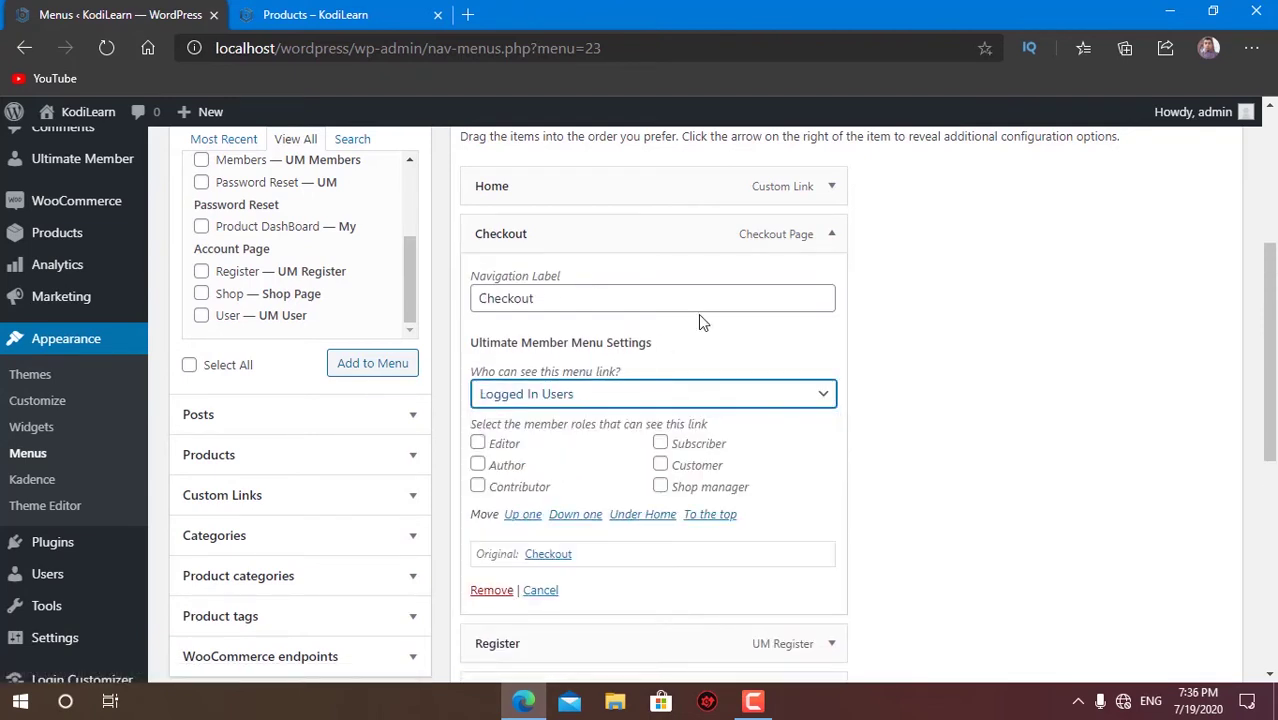
pyautogui.click(831, 234)
# - Check the visibility settings of the Register and Login items, and move the Shop item directly below Home
pyautogui.click(830, 284)
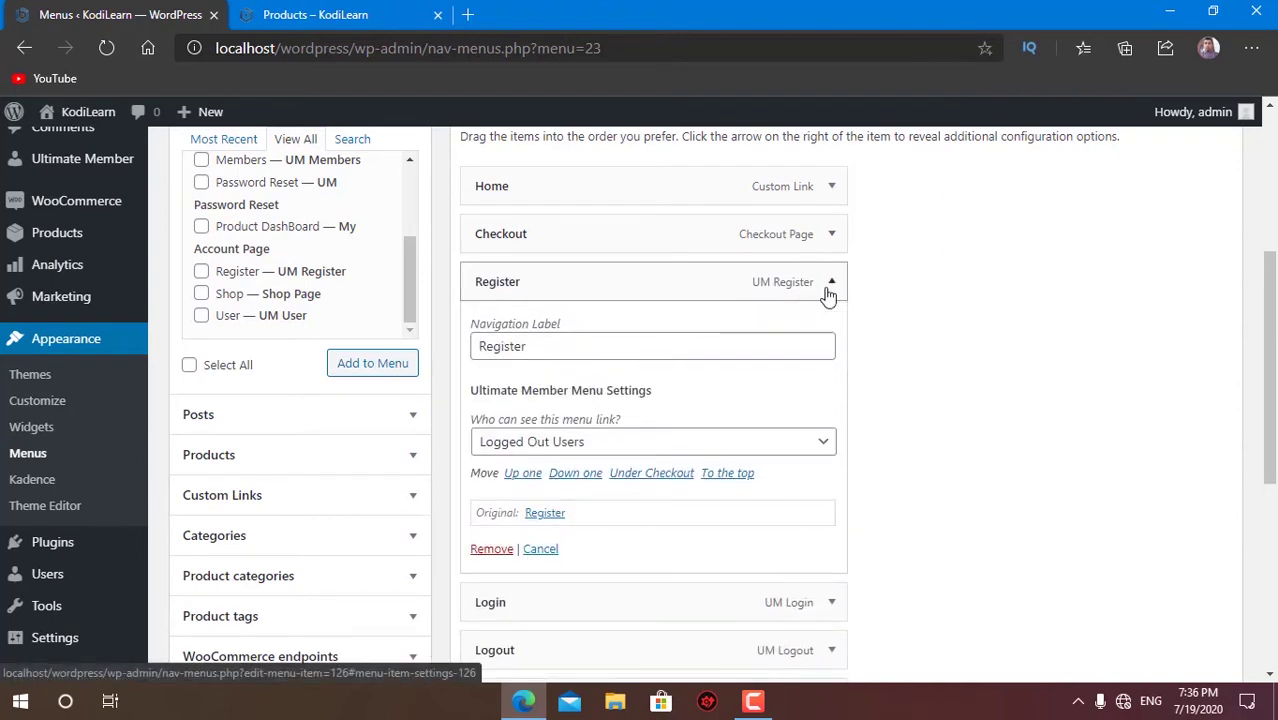
pyautogui.click(828, 288)
pyautogui.click(830, 340)
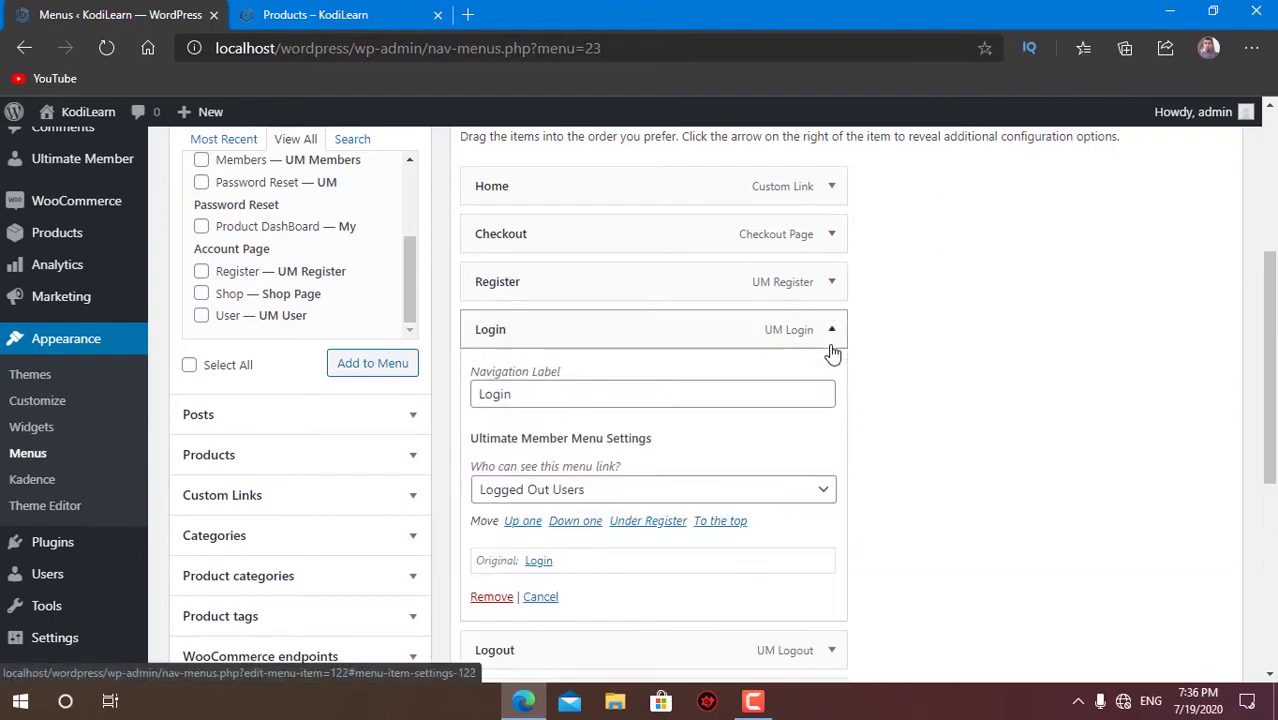
pyautogui.click(830, 346)
pyautogui.moveTo(495, 516); pyautogui.dragTo(482, 233)
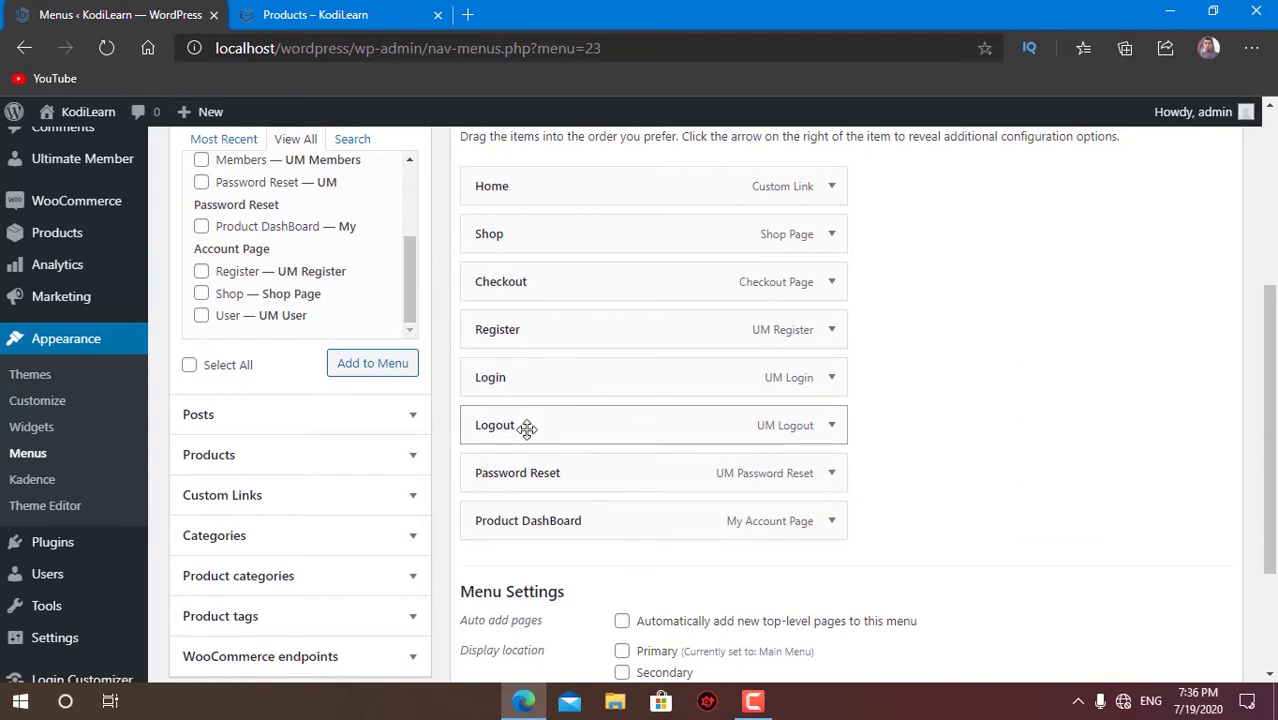
# - Nest the Logout and Password Reset items as sub items under Product DashBoard and save the Shop menu
pyautogui.moveTo(550, 480); pyautogui.dragTo(598, 466)
pyautogui.moveTo(522, 522); pyautogui.dragTo(508, 425)
pyautogui.moveTo(502, 474); pyautogui.dragTo(545, 477)
pyautogui.moveTo(593, 520)
pyautogui.mouseDown()
pyautogui.moveTo(605, 522)
pyautogui.moveTo(571, 525)
pyautogui.moveTo(590, 520)
pyautogui.mouseUp()
pyautogui.scroll(-2, 980, 425)
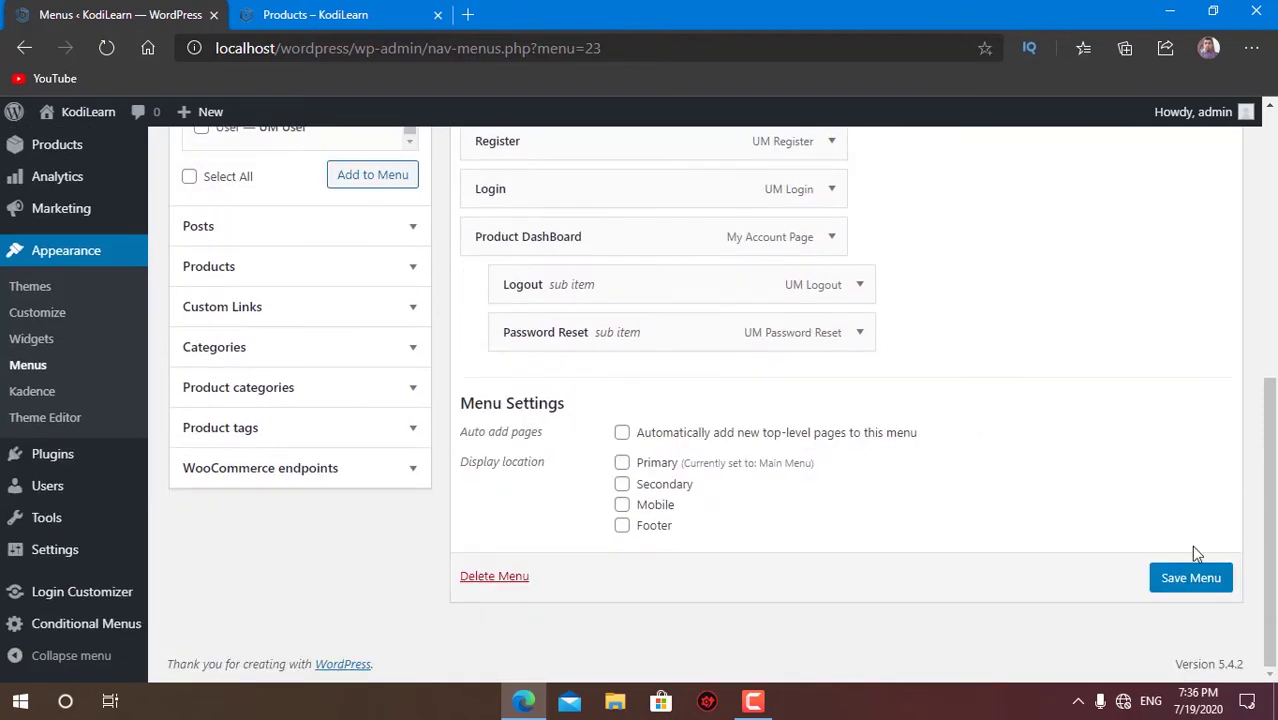
pyautogui.click(1193, 585)
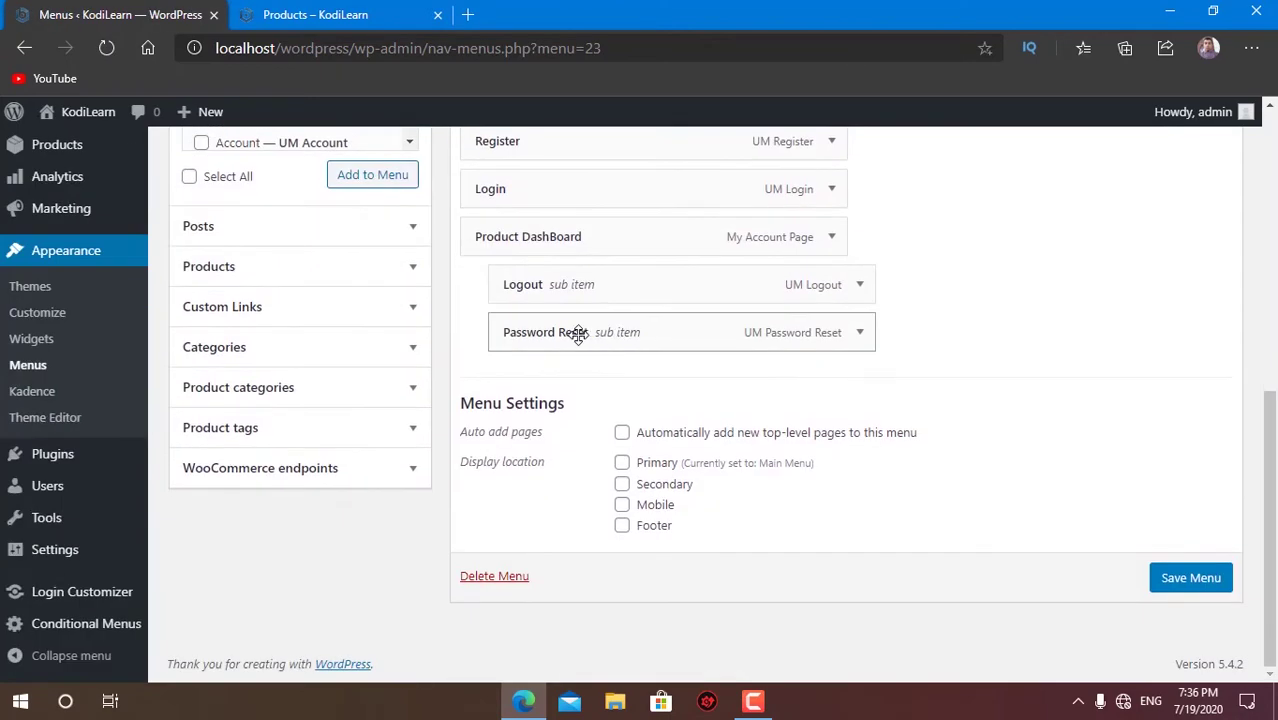
# - Open the menu location assignments and look over the shop page's header menu and content
pyautogui.scroll(4, 474, 320)
pyautogui.scroll(-3, 645, 422)
pyautogui.scroll(3, 341, 253)
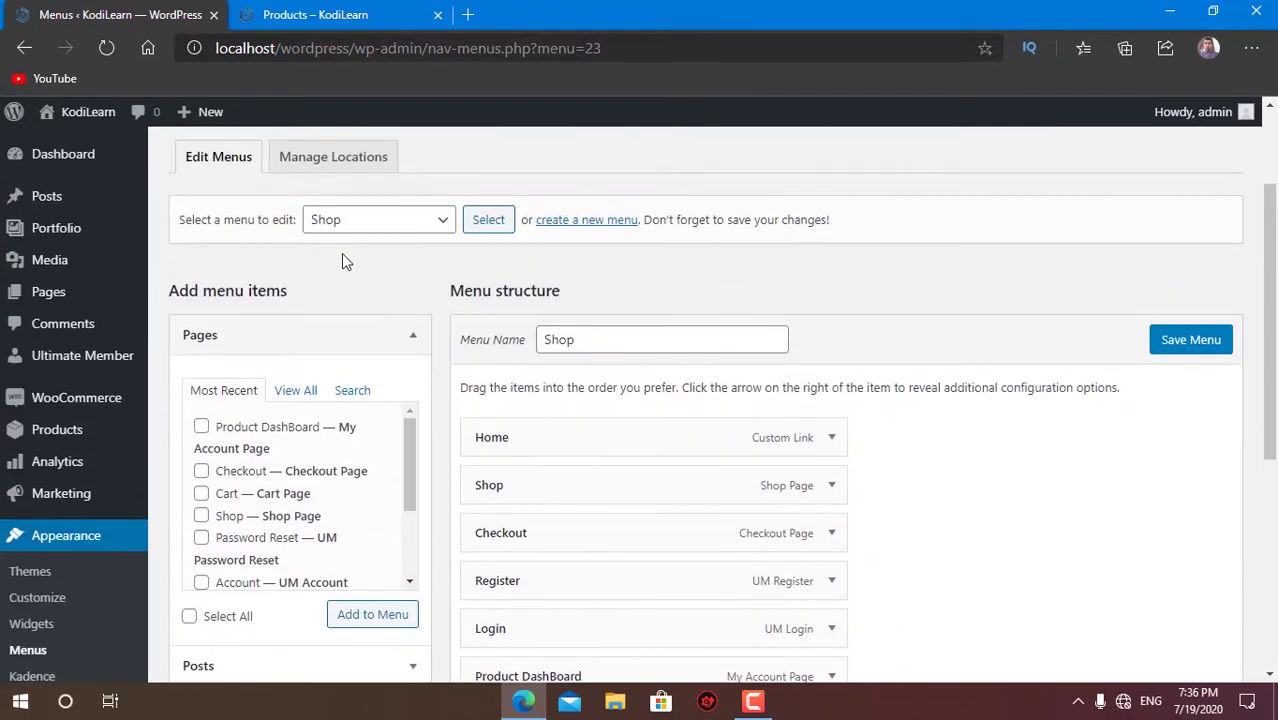
pyautogui.click(335, 157)
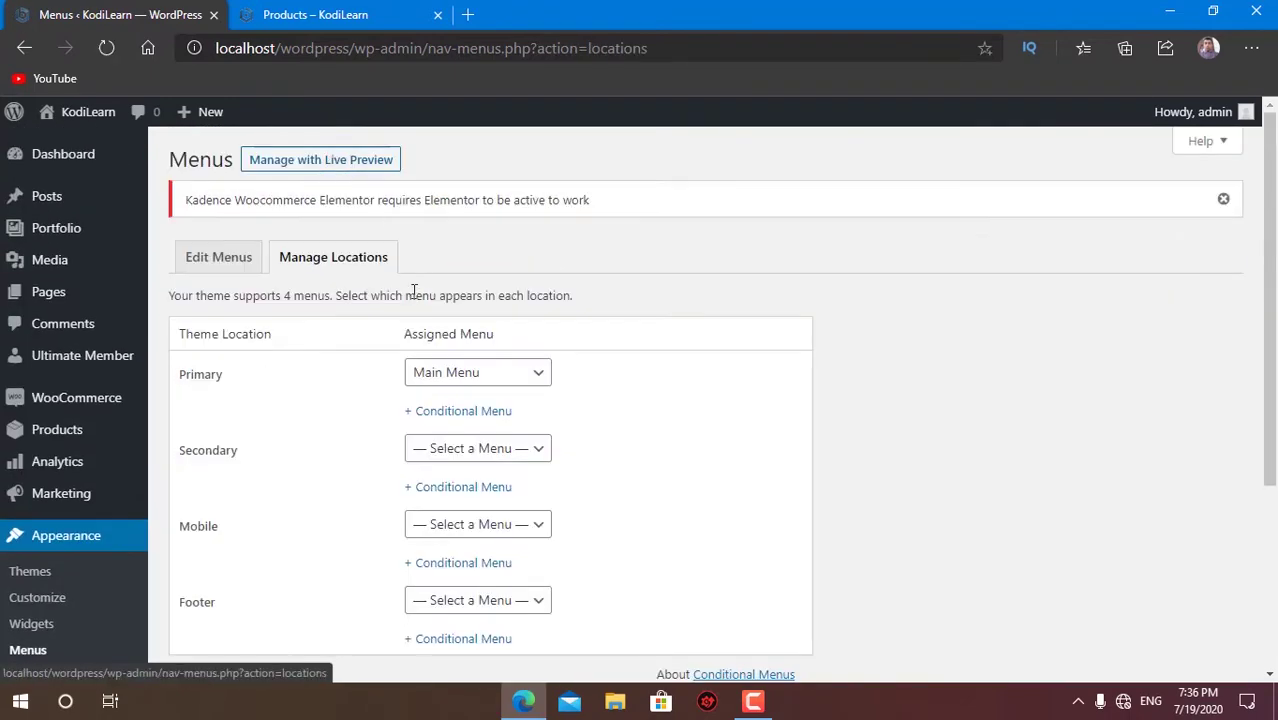
pyautogui.scroll(-2, 415, 300)
pyautogui.click(367, 12)
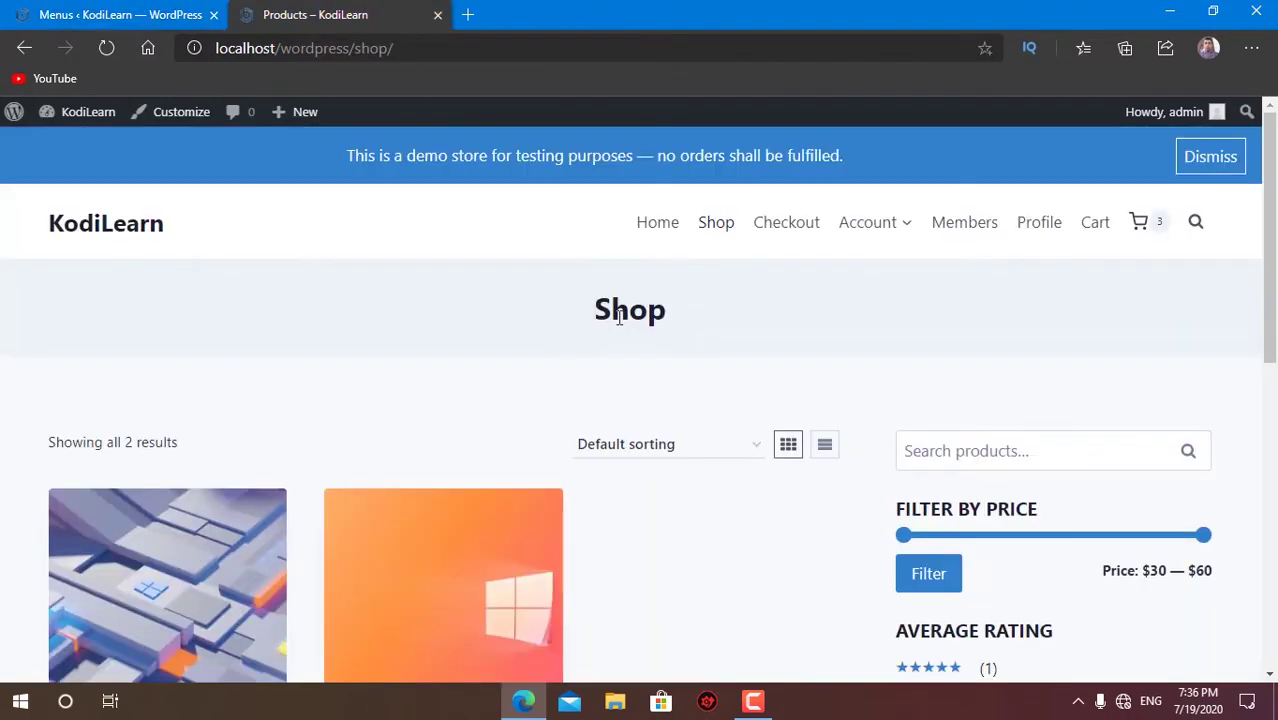
pyautogui.click(42, 10)
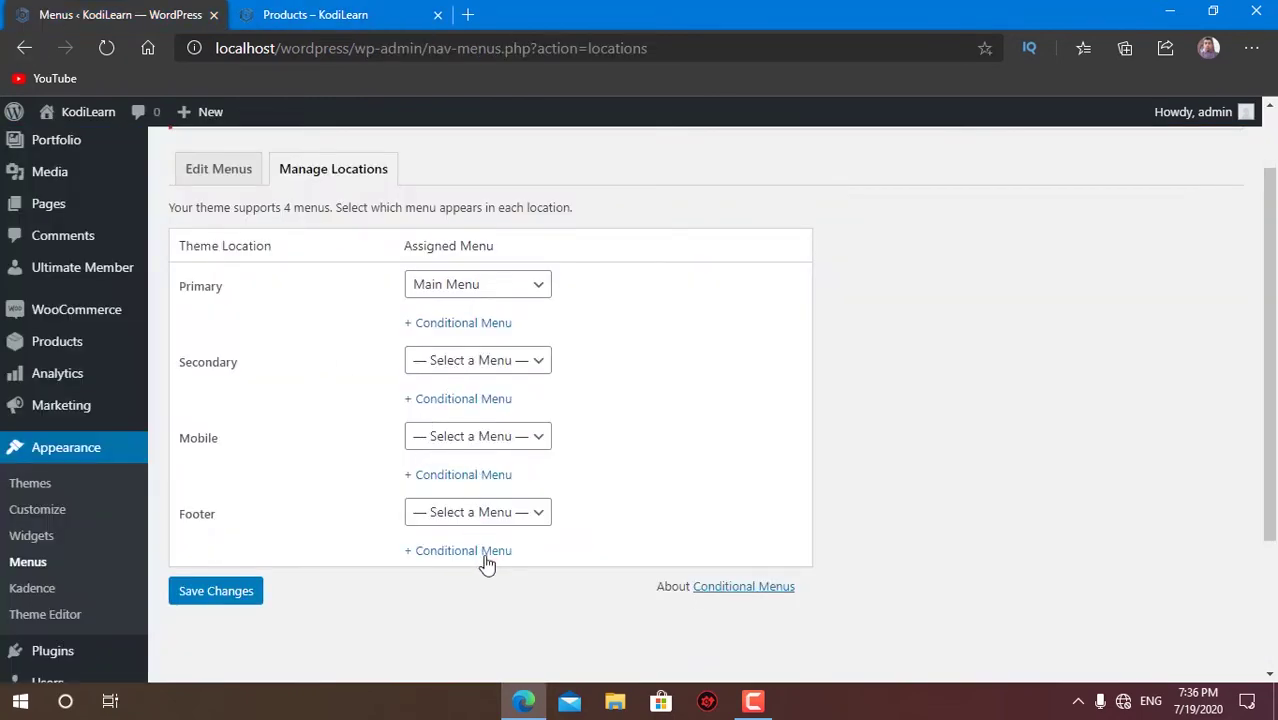
pyautogui.click(305, 8)
pyautogui.scroll(-10, 595, 594)
pyautogui.scroll(10, 382, 598)
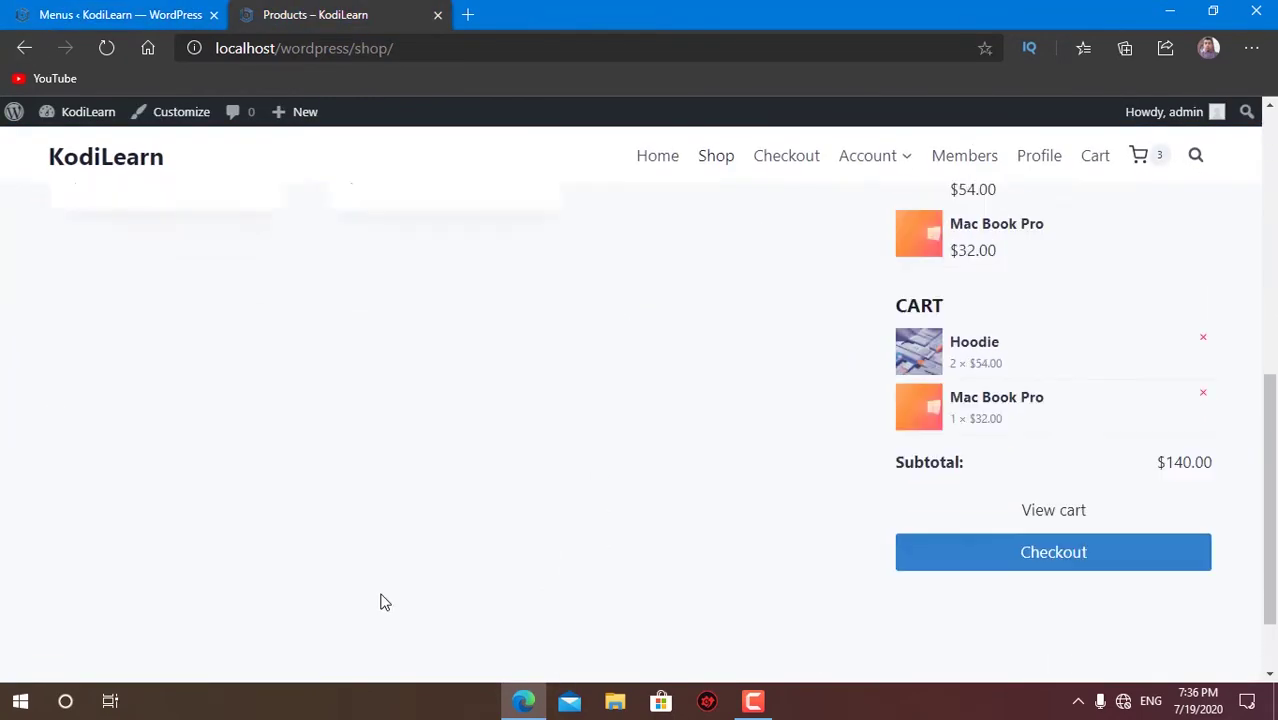
pyautogui.click(129, 12)
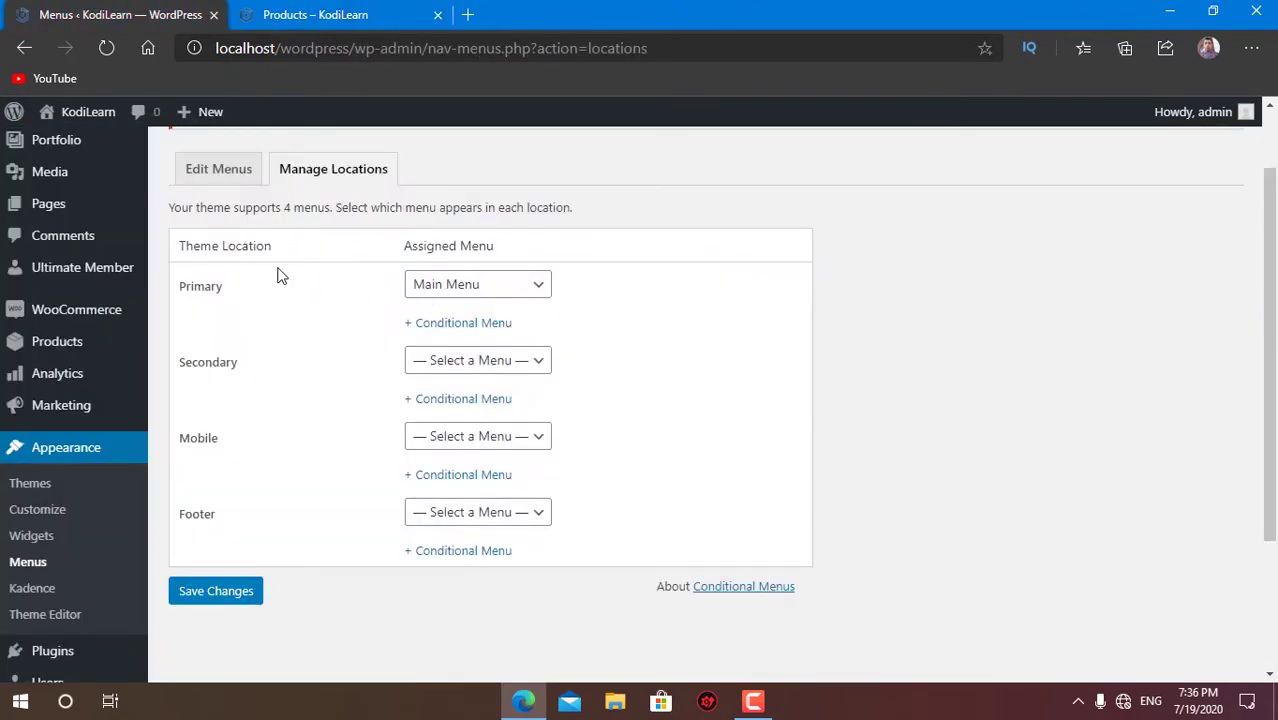
# - Add a conditional menu to the Primary location and assign the Shop menu to it
pyautogui.click(456, 323)
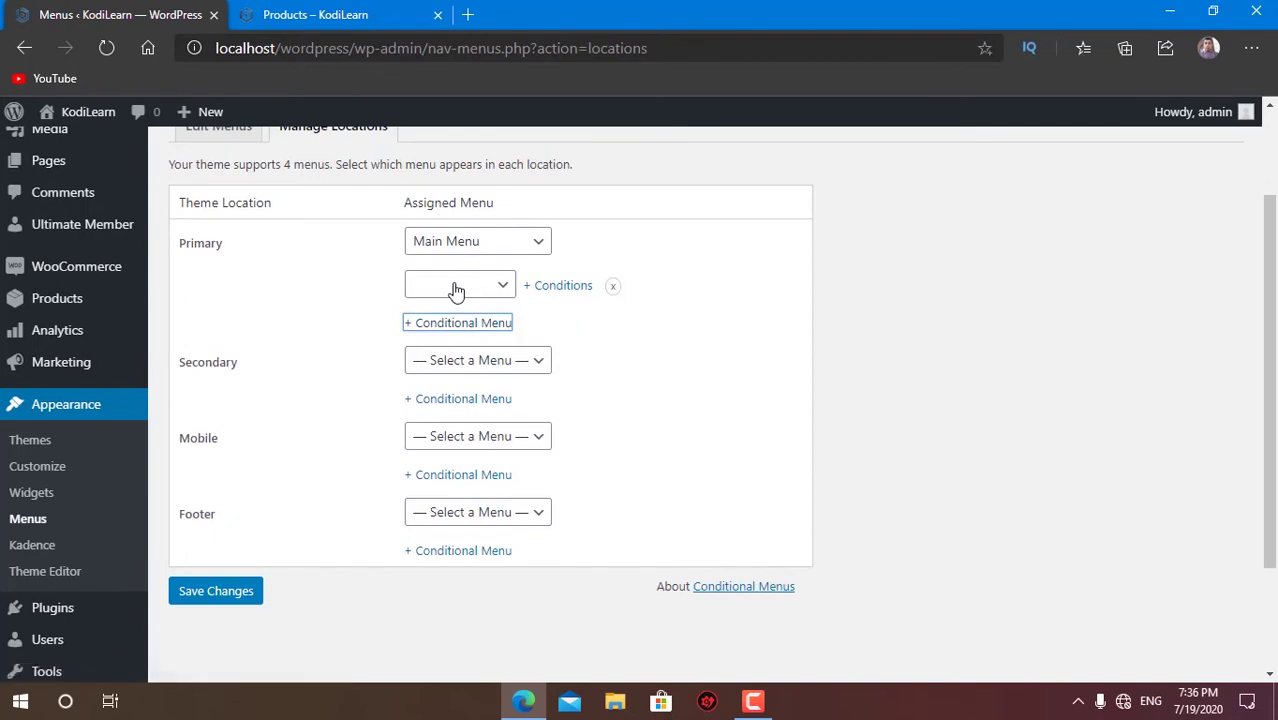
pyautogui.scroll(1, 440, 340)
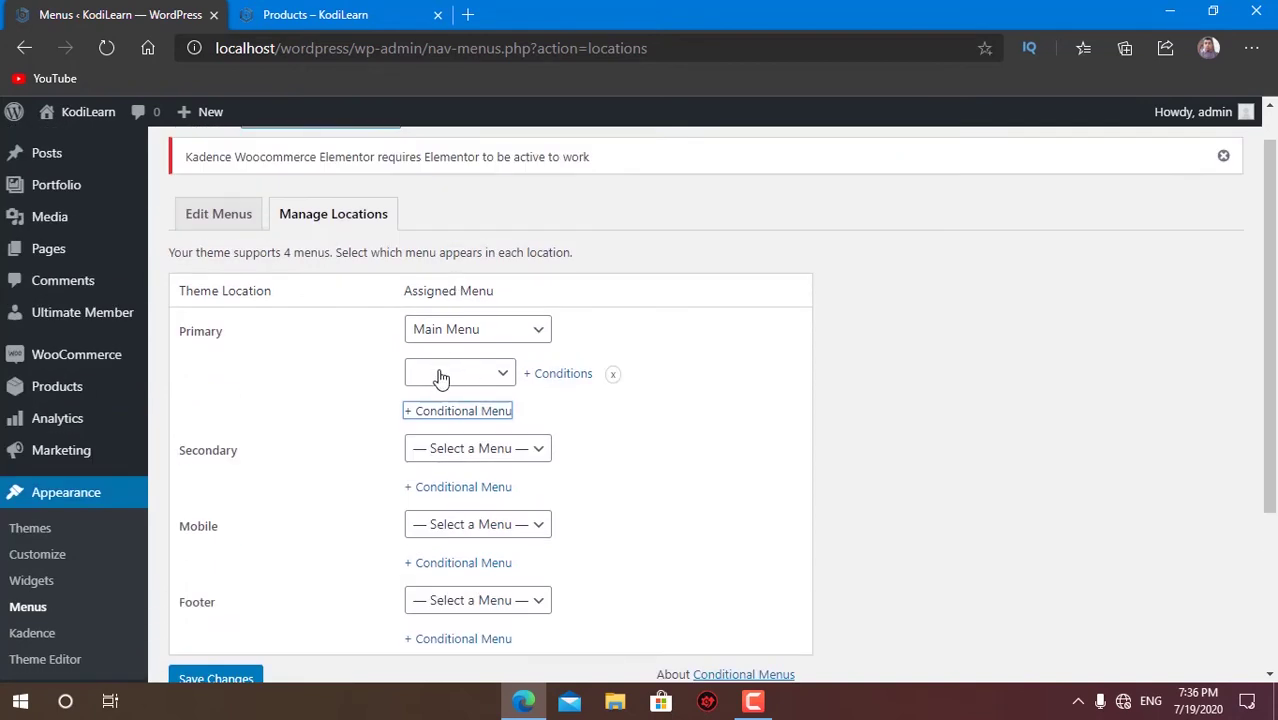
pyautogui.click(441, 377)
pyautogui.click(451, 451)
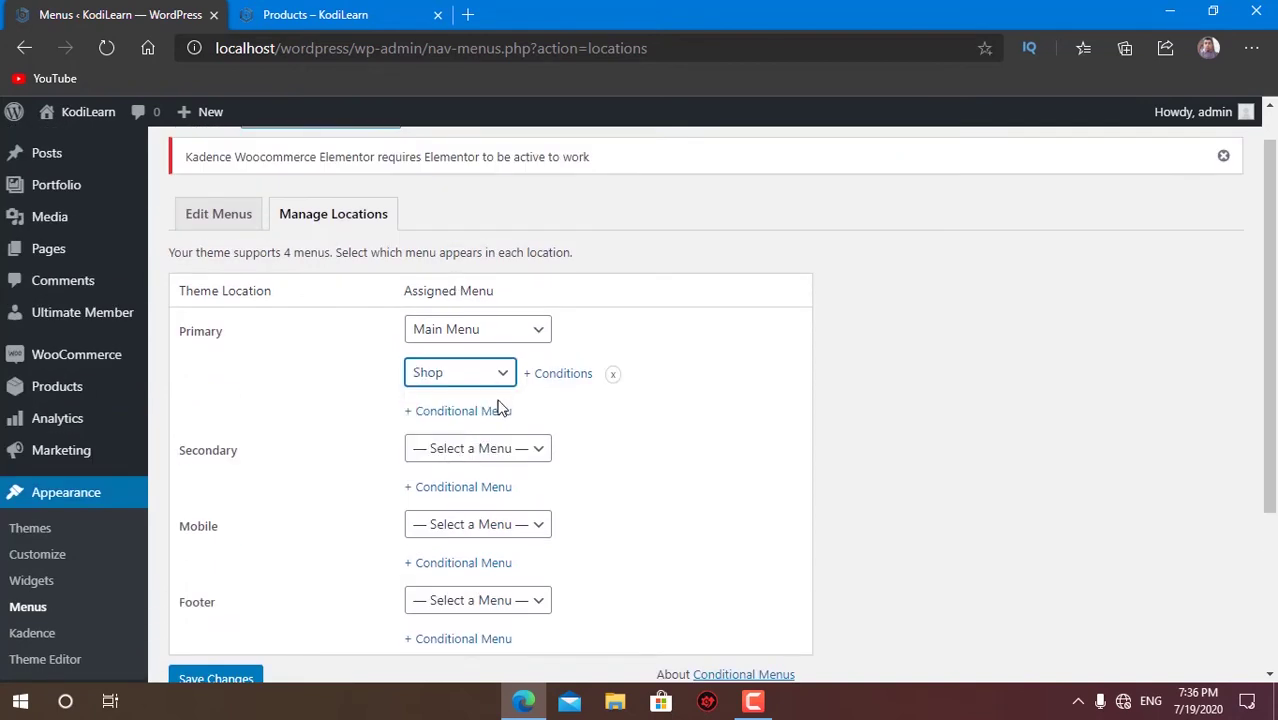
# - Set the Shop menu's conditions to the Shop, Product DashBoard, Cart and Checkout pages and save the conditions and menu locations
pyautogui.click(551, 373)
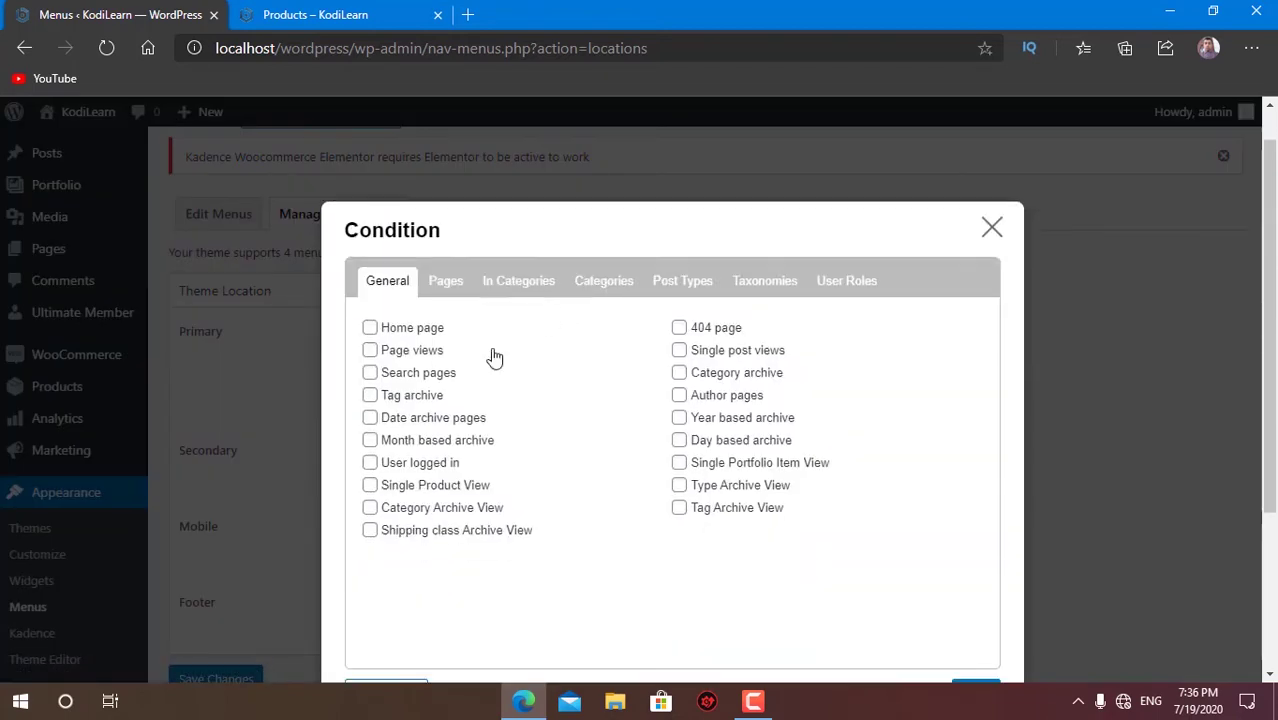
pyautogui.scroll(-1, 430, 408)
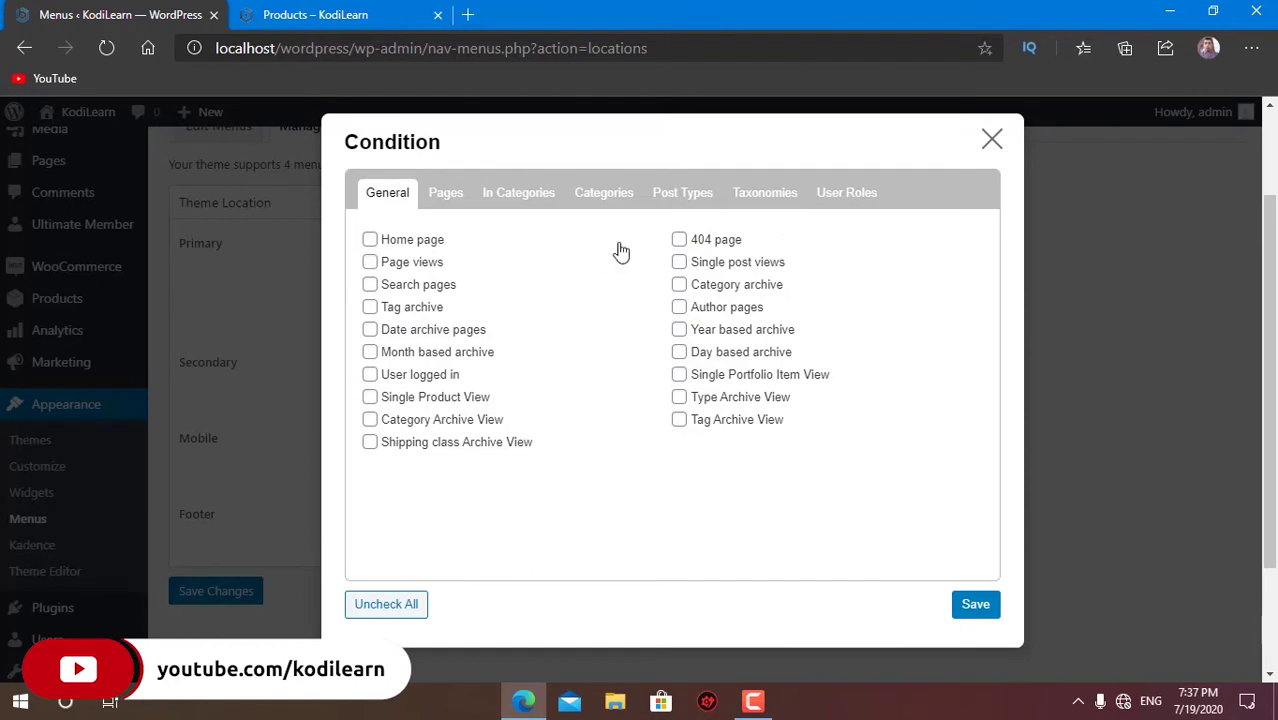
pyautogui.click(440, 195)
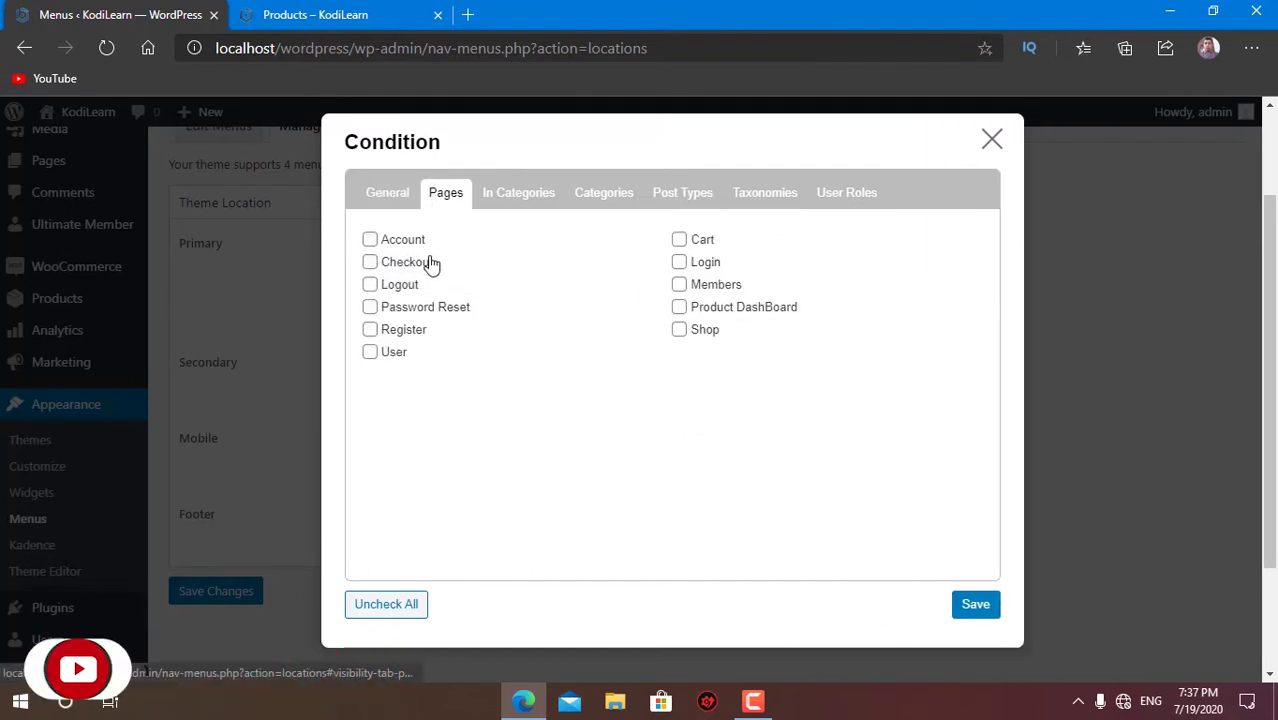
pyautogui.click(704, 331)
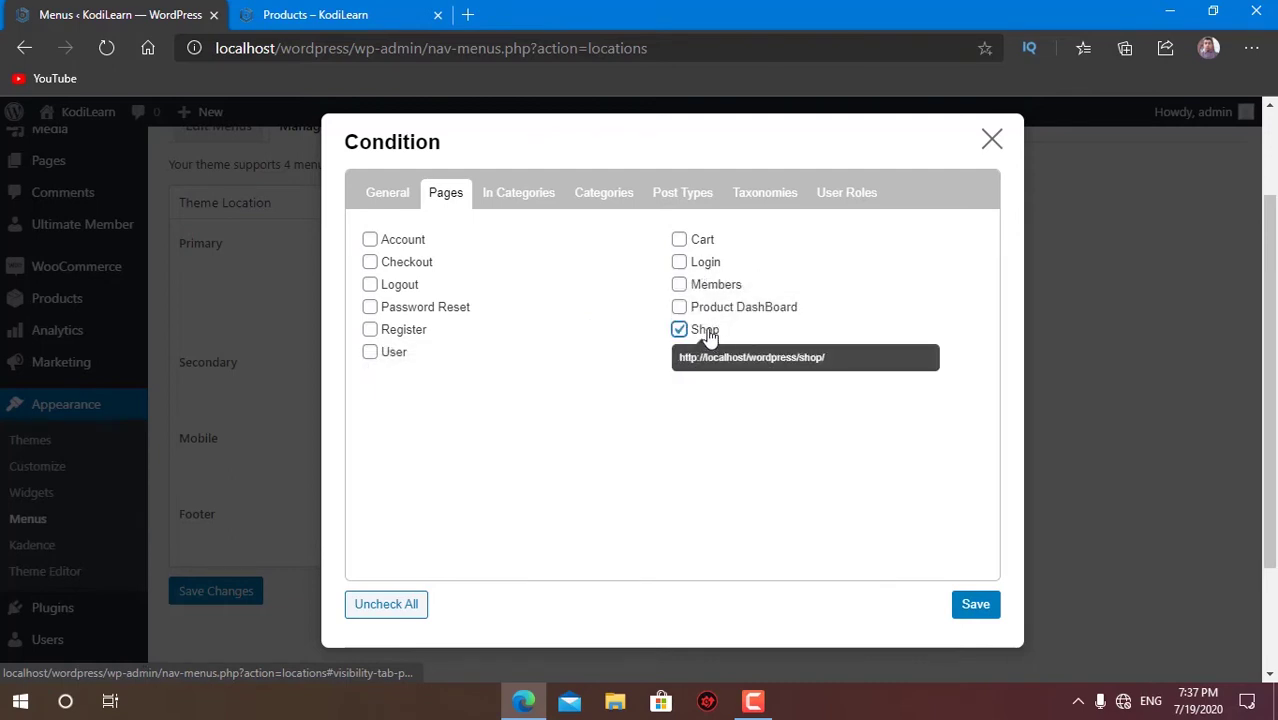
pyautogui.click(700, 240)
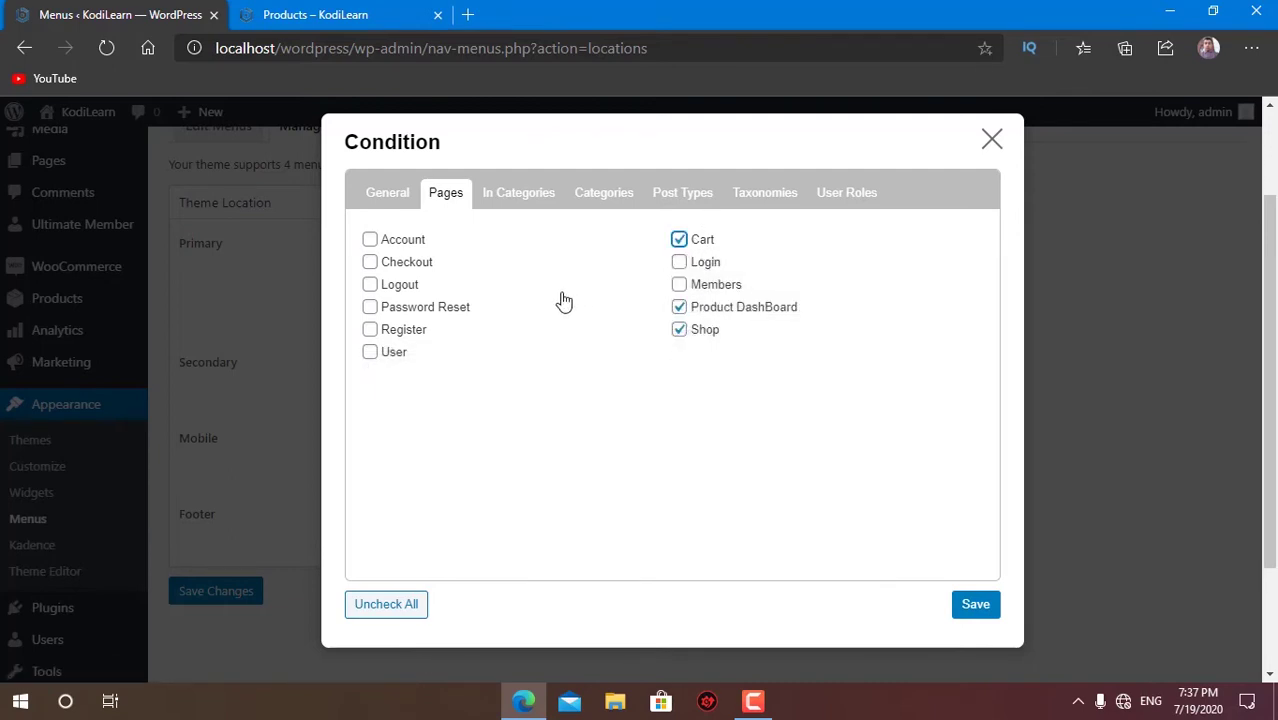
pyautogui.click(405, 262)
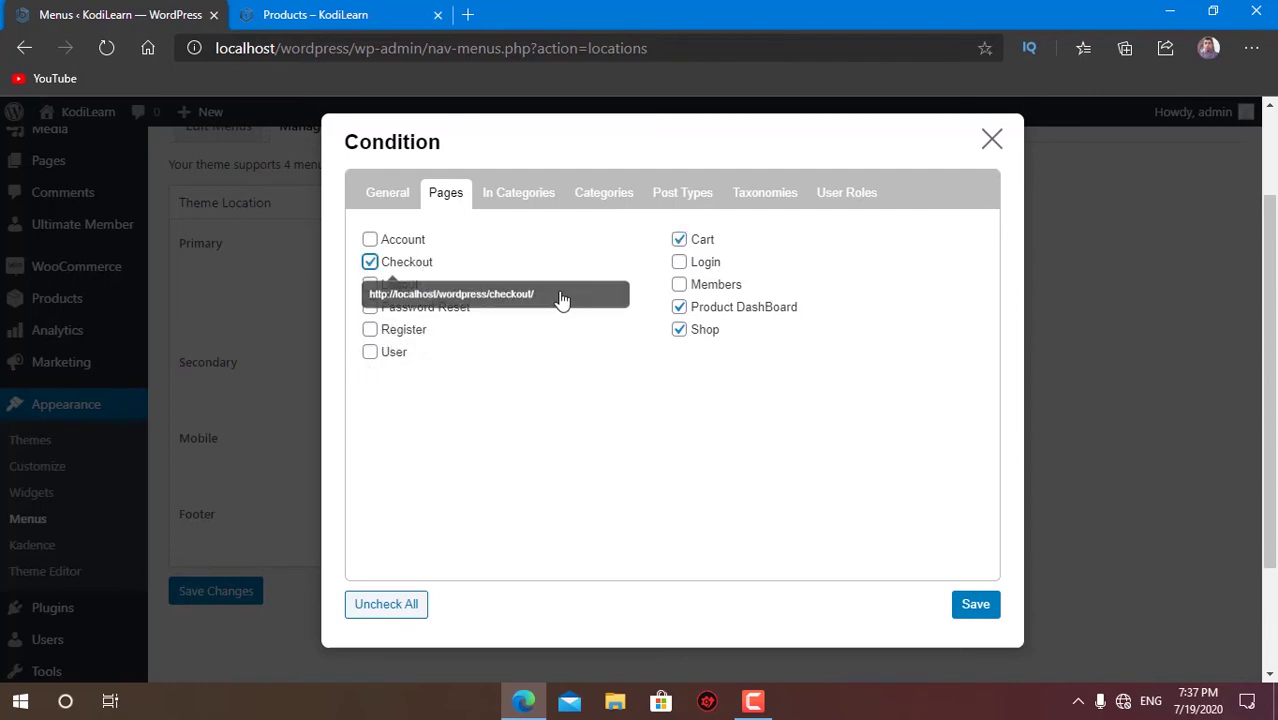
pyautogui.click(982, 606)
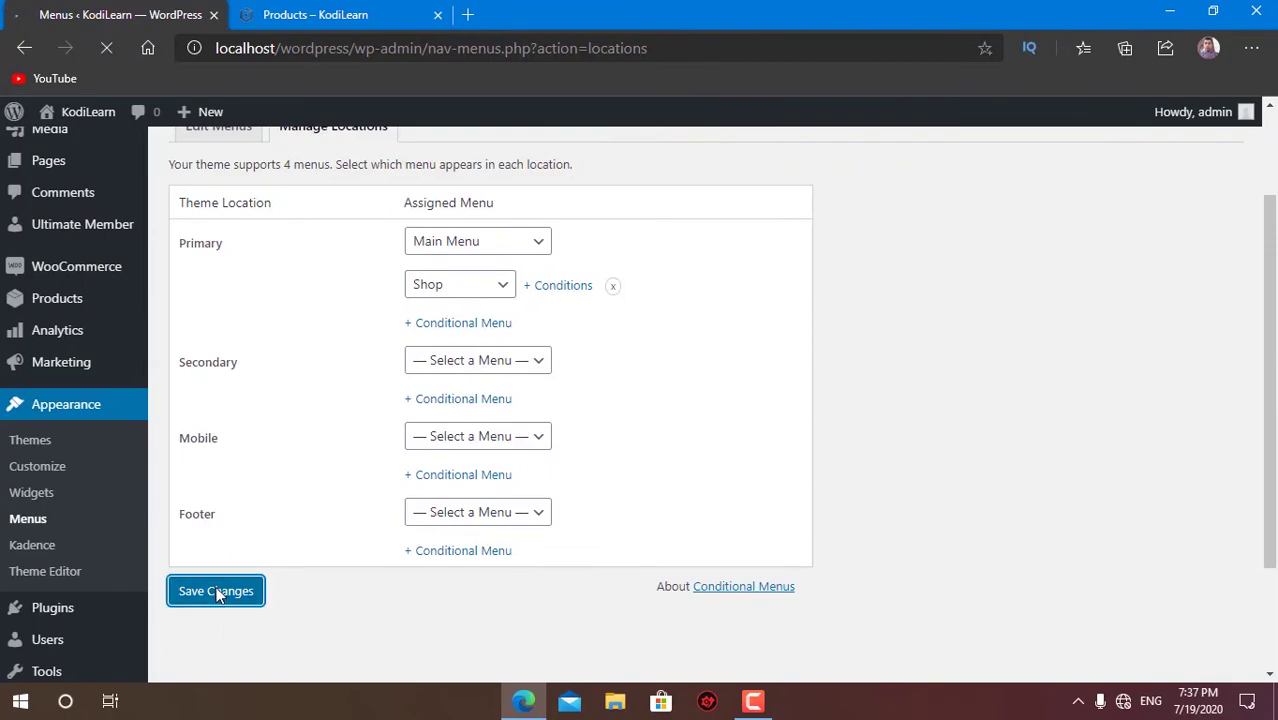
# - Reload the shop page to check its header menu, and return to the menu locations
pyautogui.click(323, 15)
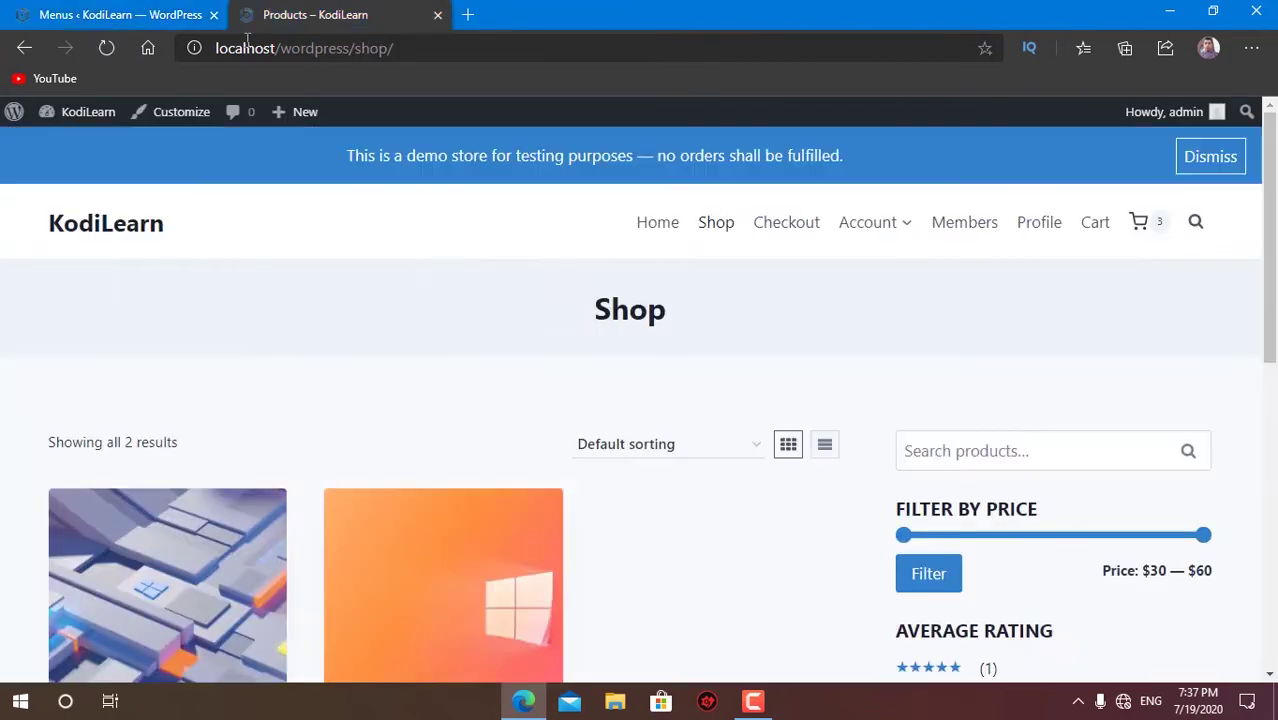
pyautogui.click(108, 49)
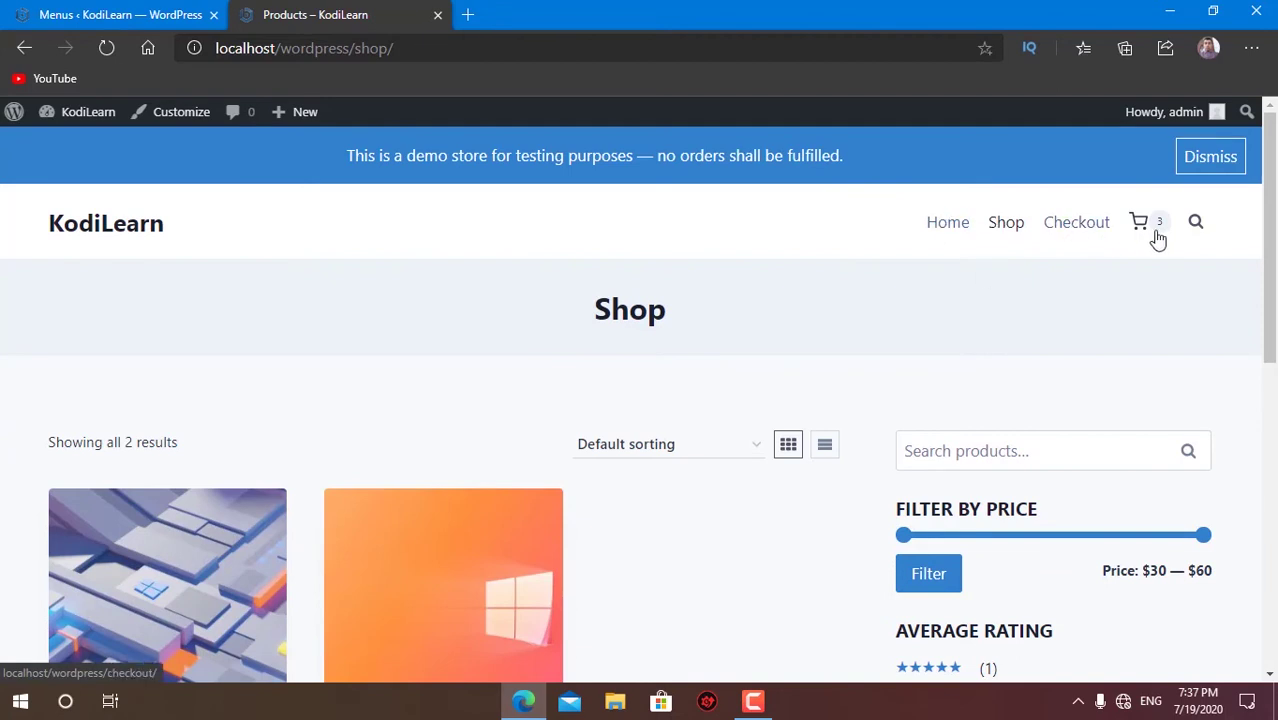
pyautogui.click(166, 11)
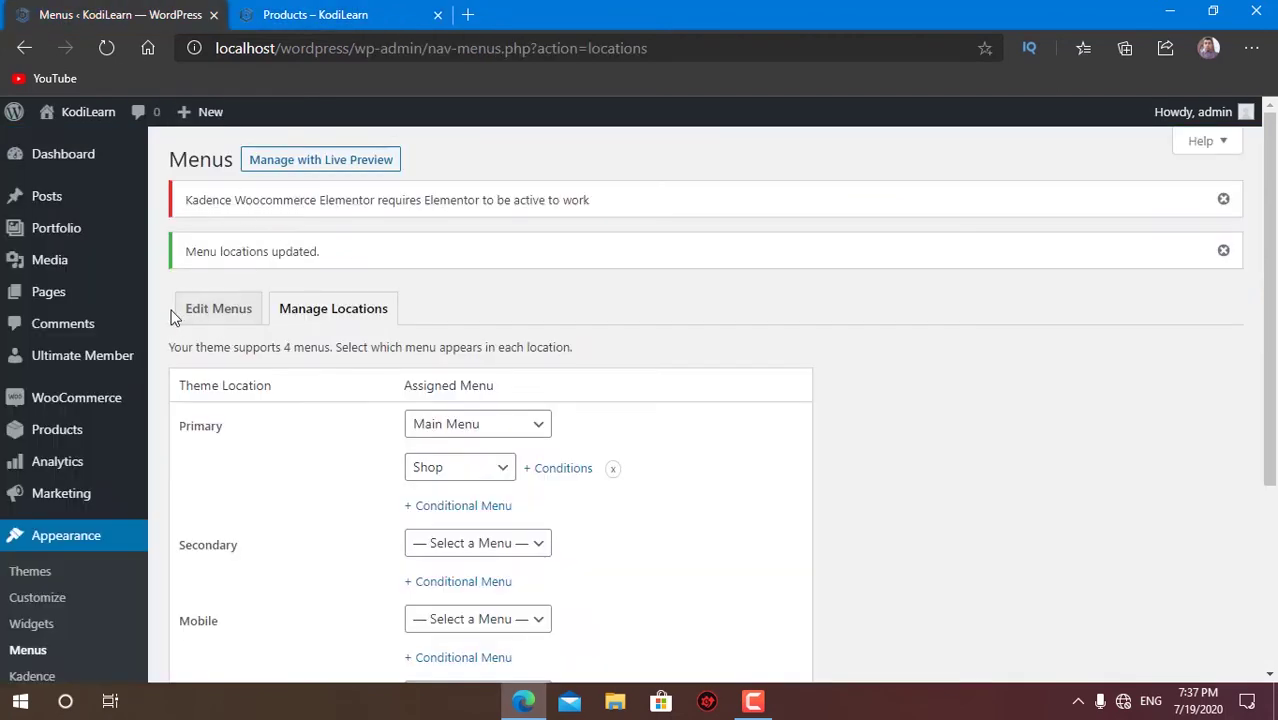
# - Set the Product DashBoard item in the Shop menu to be visible to Logged In Users and save the menu
pyautogui.click(250, 318)
pyautogui.scroll(-3, 500, 390)
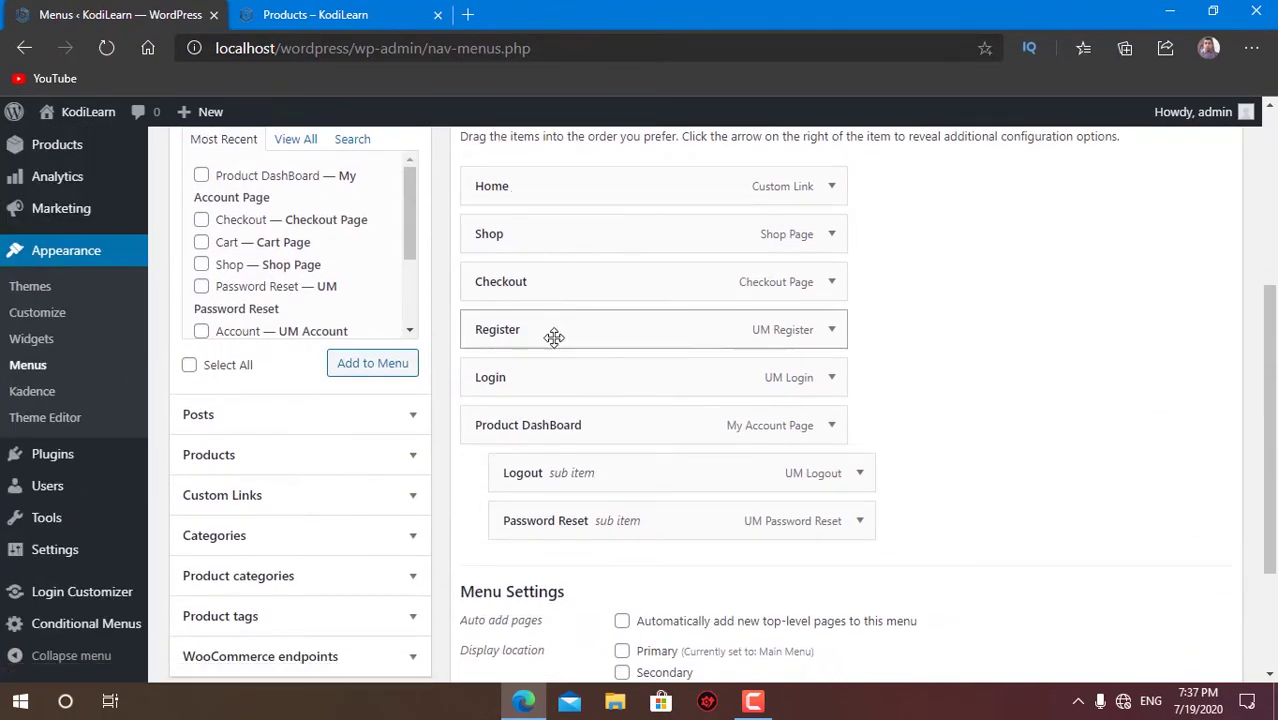
pyautogui.click(831, 425)
pyautogui.scroll(-2, 645, 482)
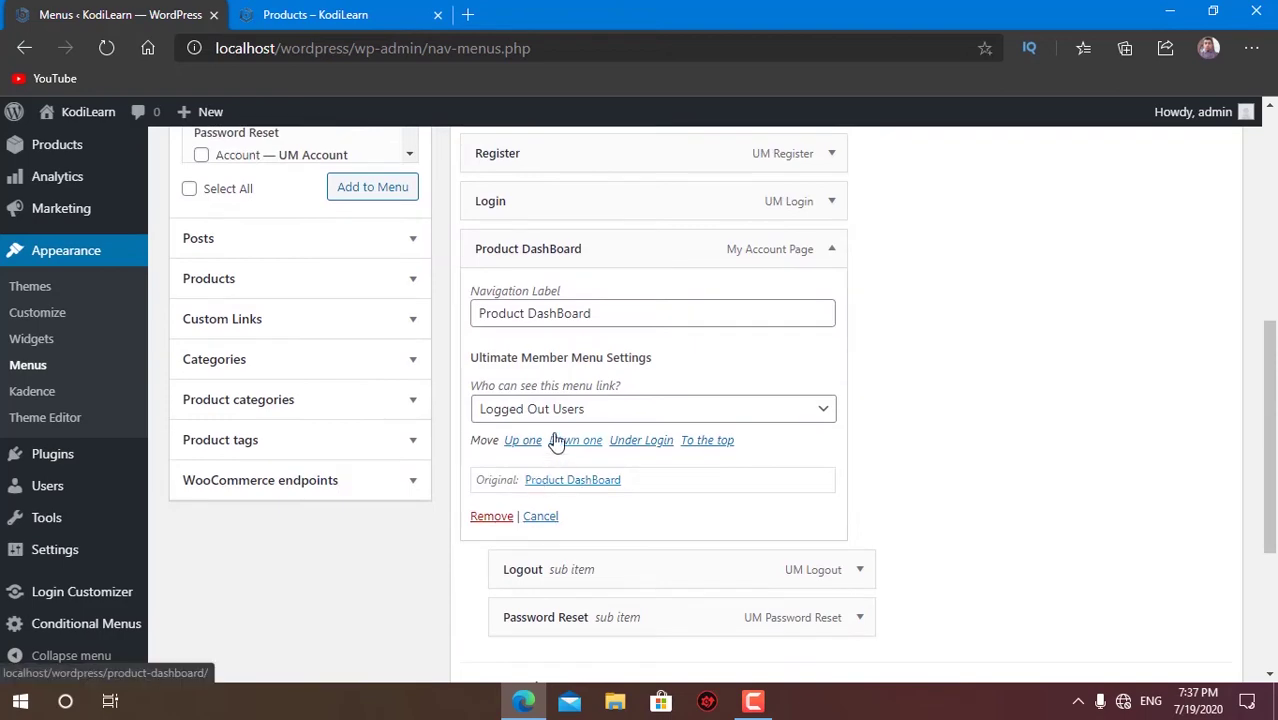
pyautogui.click(600, 409)
pyautogui.click(560, 471)
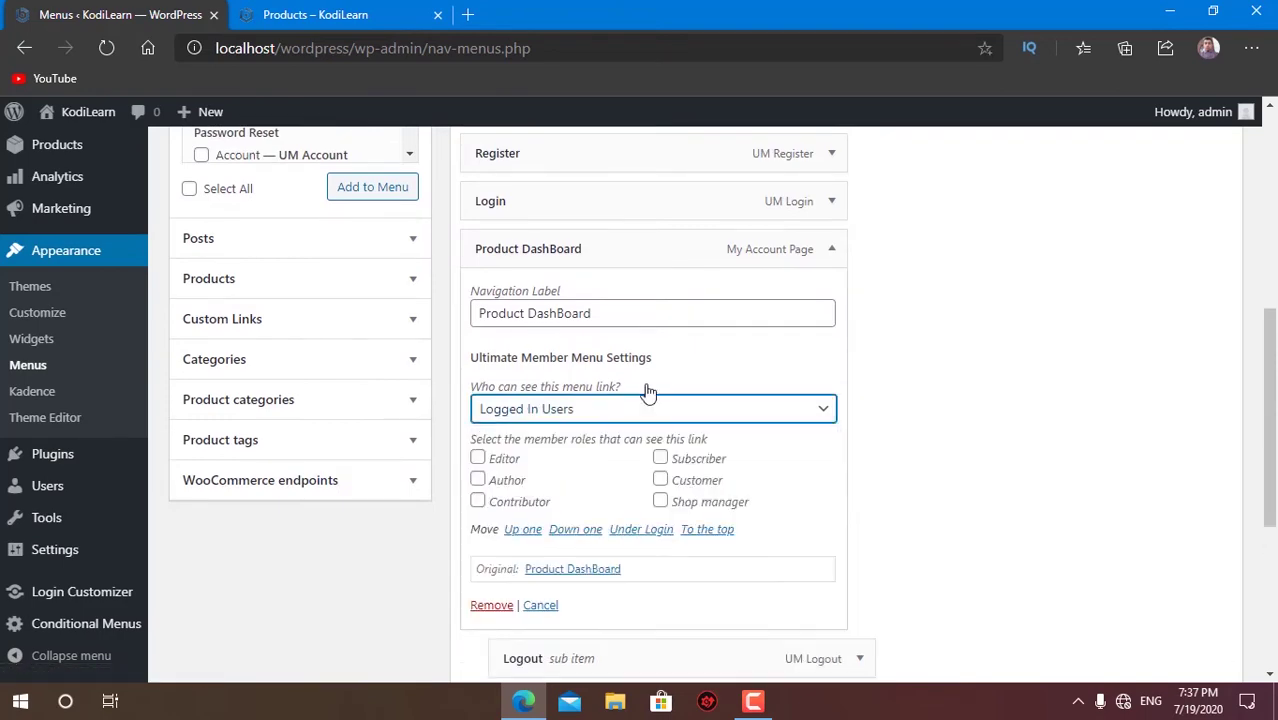
pyautogui.click(829, 251)
pyautogui.scroll(3, 941, 405)
pyautogui.click(1170, 266)
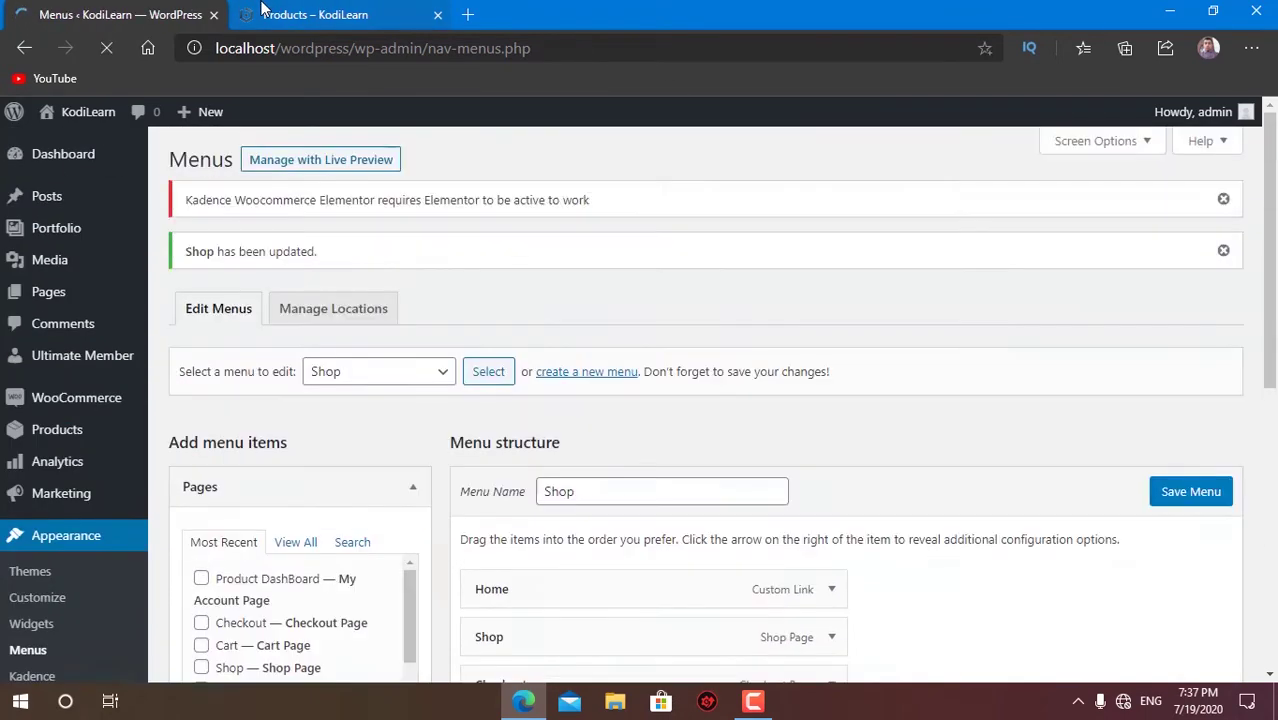
# - Reload the shop page to check for the Product DashBoard item, and return to the menu editor
pyautogui.click(268, 12)
pyautogui.click(107, 48)
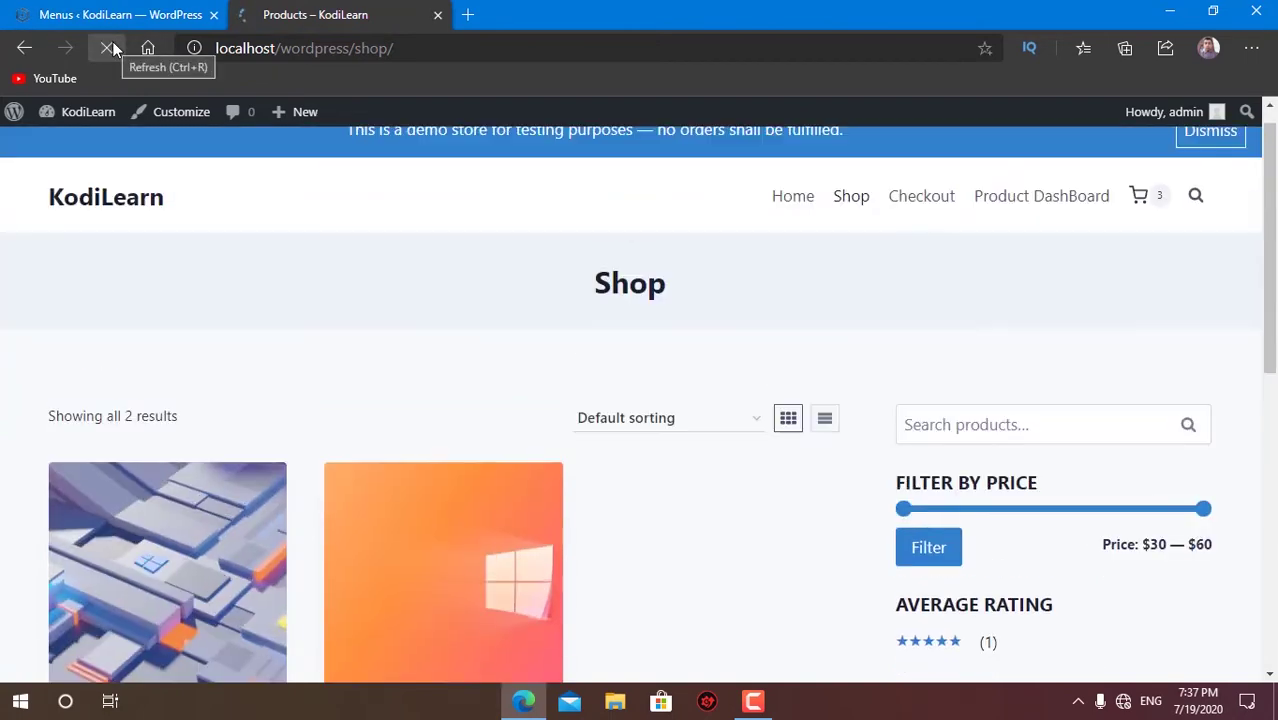
pyautogui.click(110, 14)
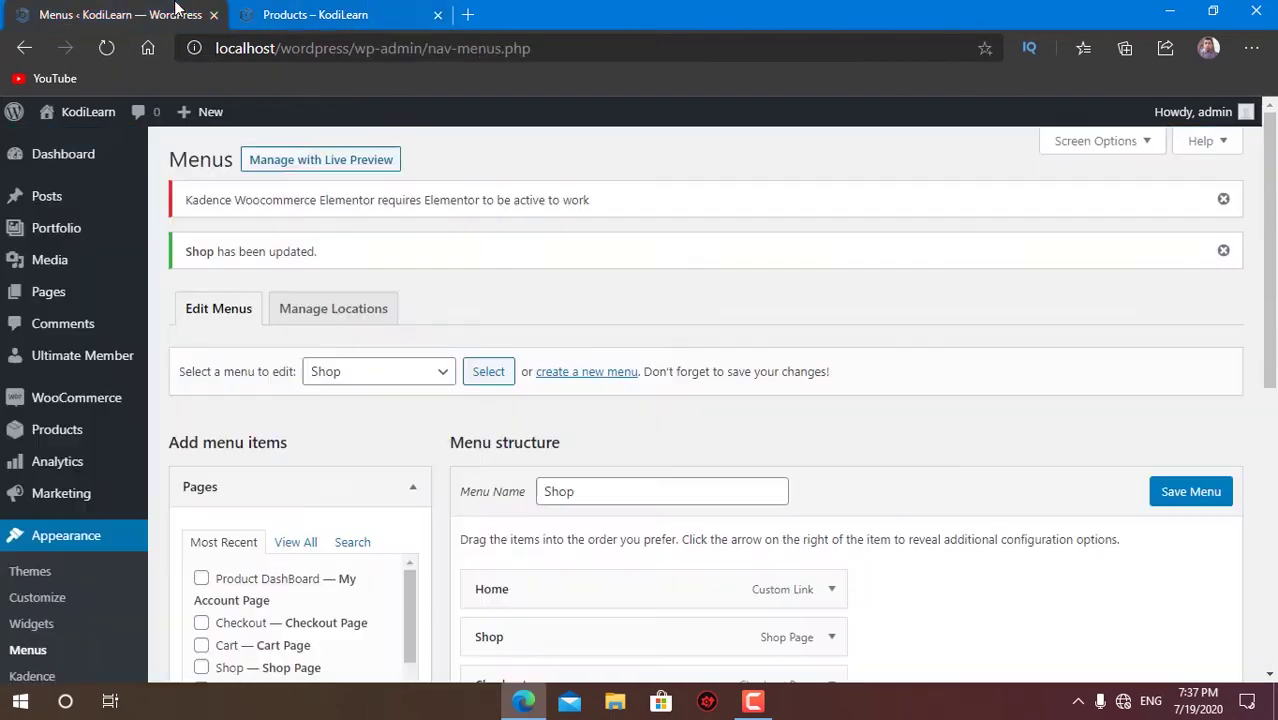
# - Set the Logout sub item to be visible to Logged In Users and collapse its settings
pyautogui.scroll(-3, 580, 391)
pyautogui.click(857, 527)
pyautogui.scroll(-2, 636, 508)
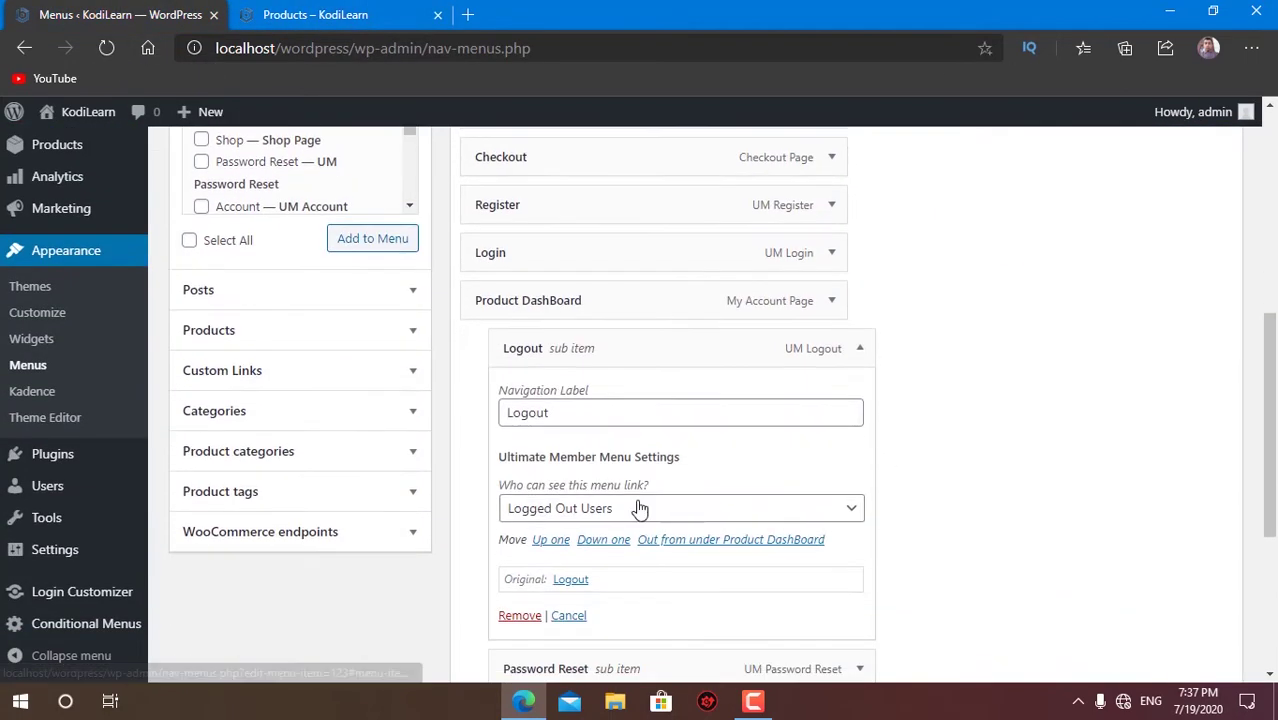
pyautogui.click(638, 508)
pyautogui.click(575, 571)
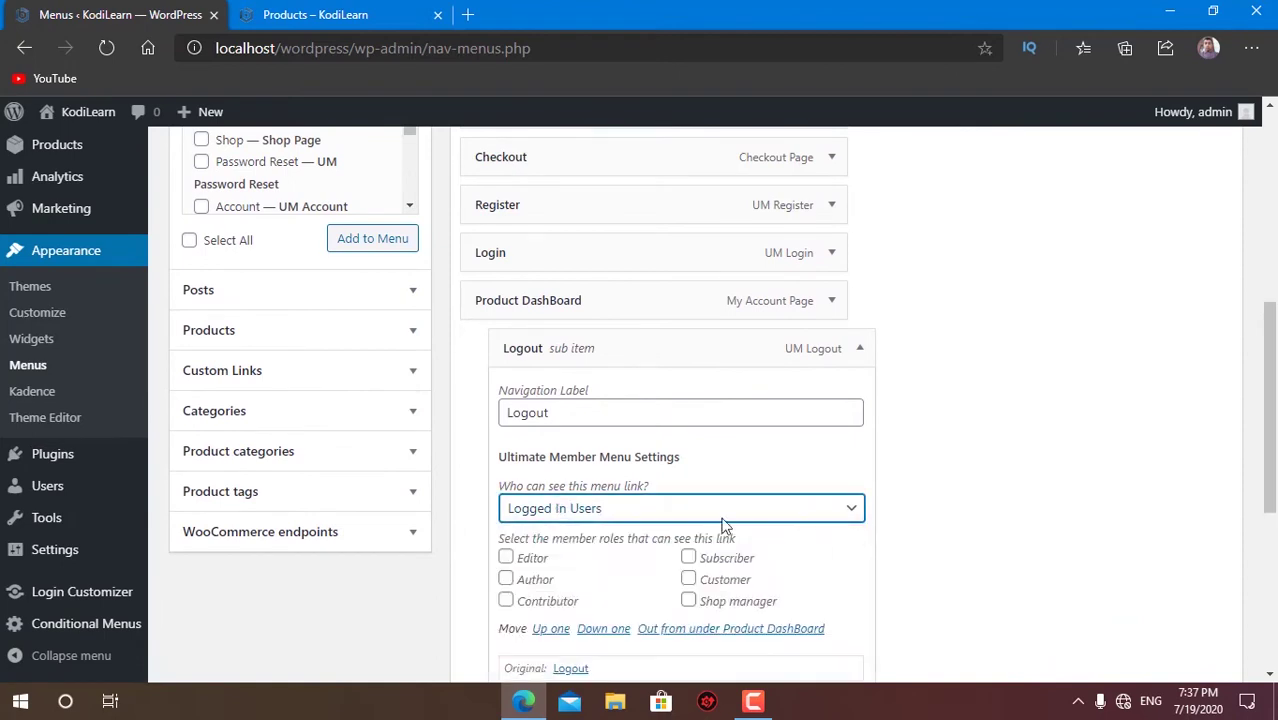
pyautogui.click(857, 352)
# - Set the Password Reset sub item to be visible to Logged In Users and save the Shop menu
pyautogui.click(872, 404)
pyautogui.click(545, 560)
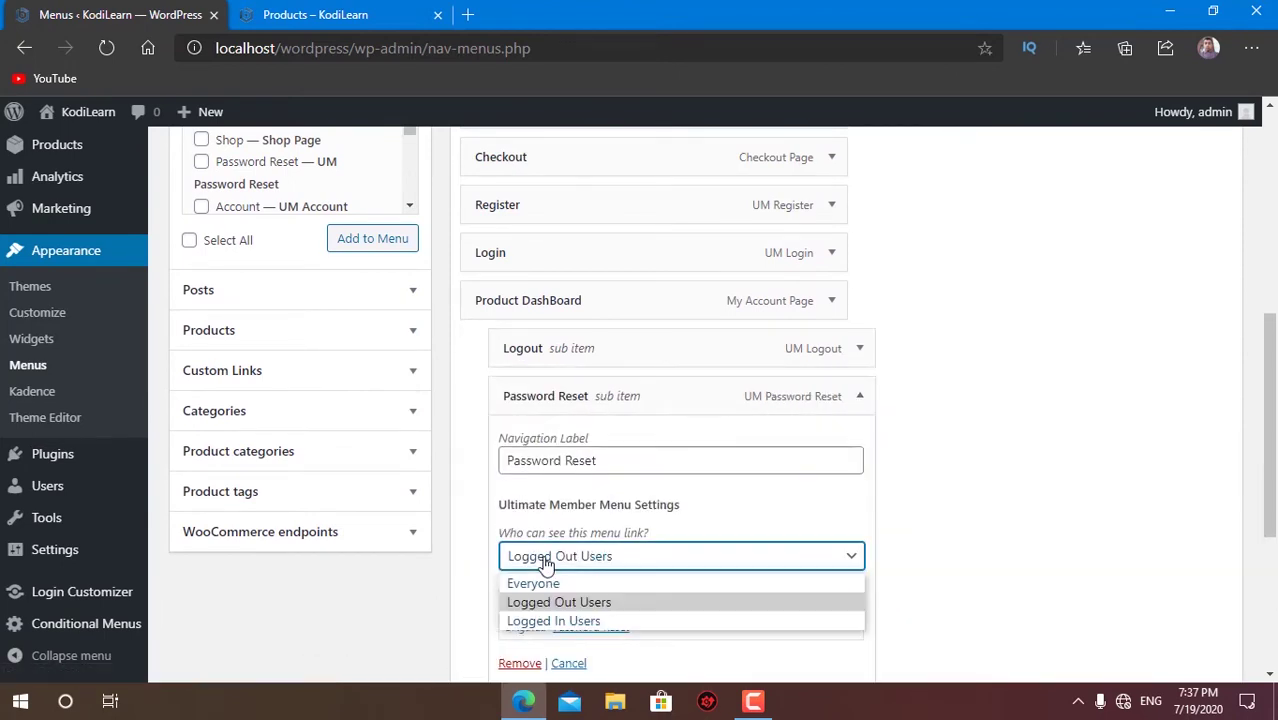
pyautogui.click(617, 630)
pyautogui.click(859, 396)
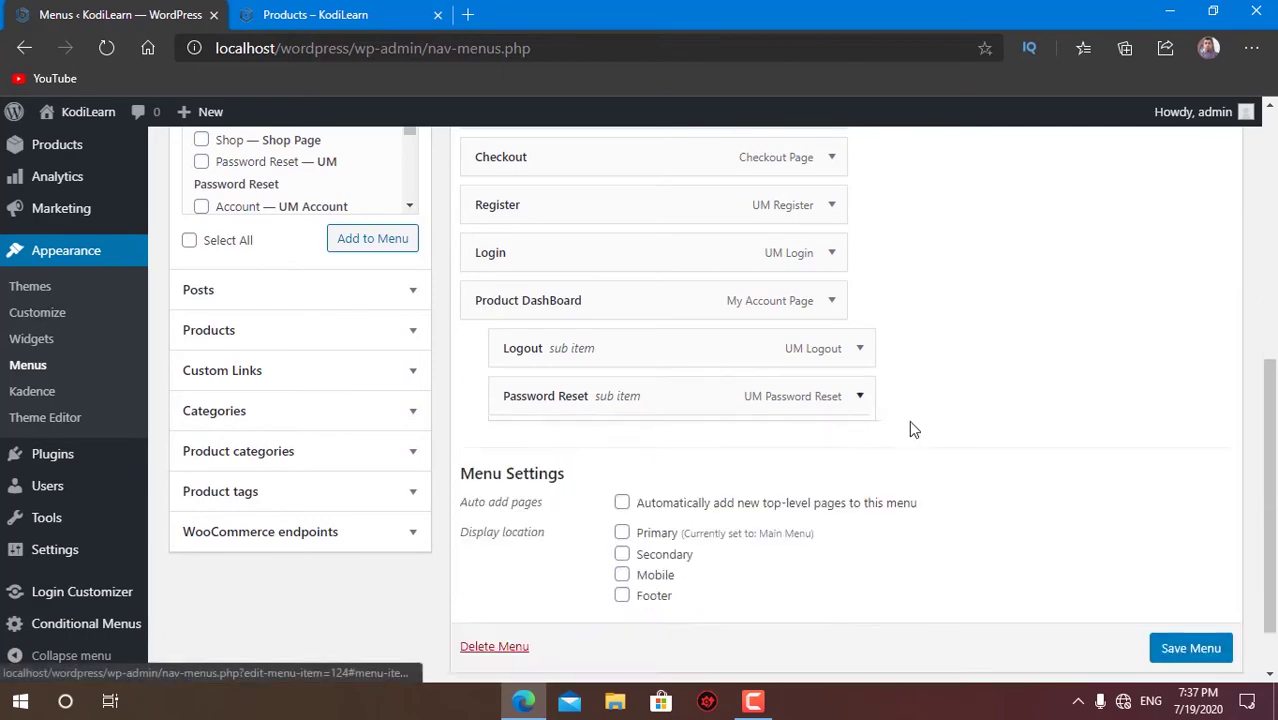
pyautogui.click(1187, 645)
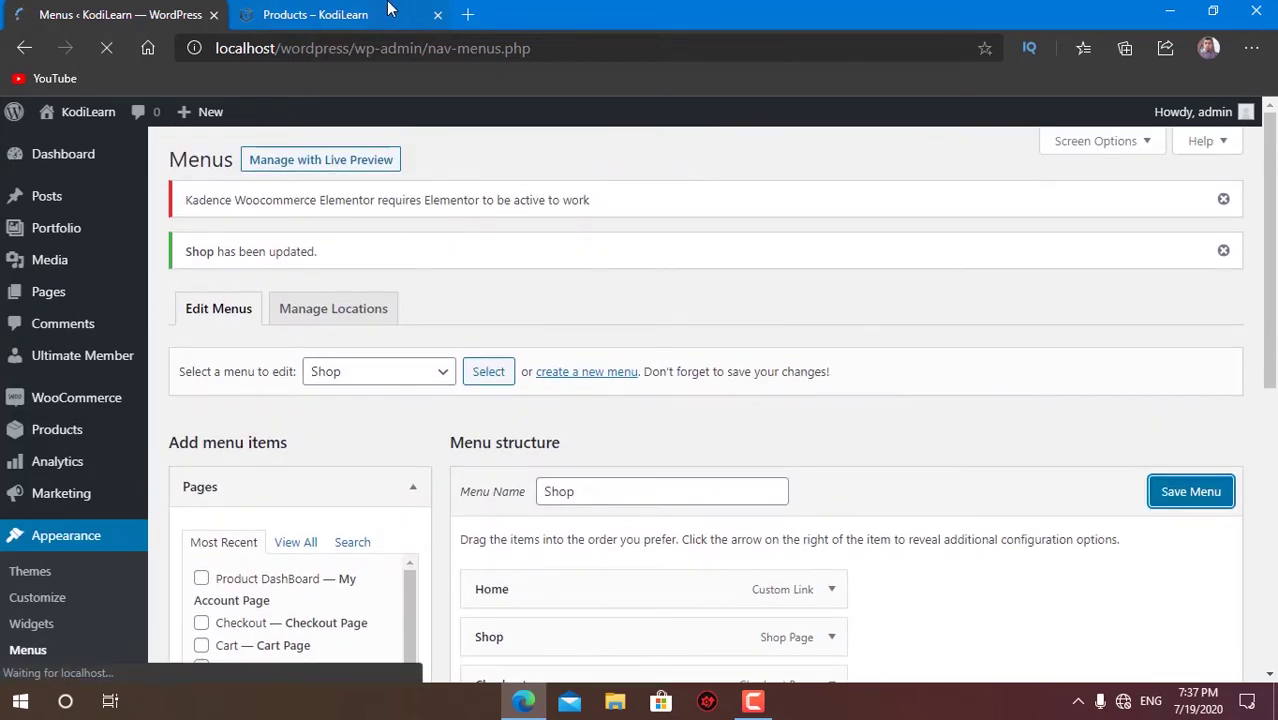
# - Reload the shop page, check the Product DashBoard submenu in the header, and open the home page to compare its menu
pyautogui.click(330, 14)
pyautogui.click(104, 48)
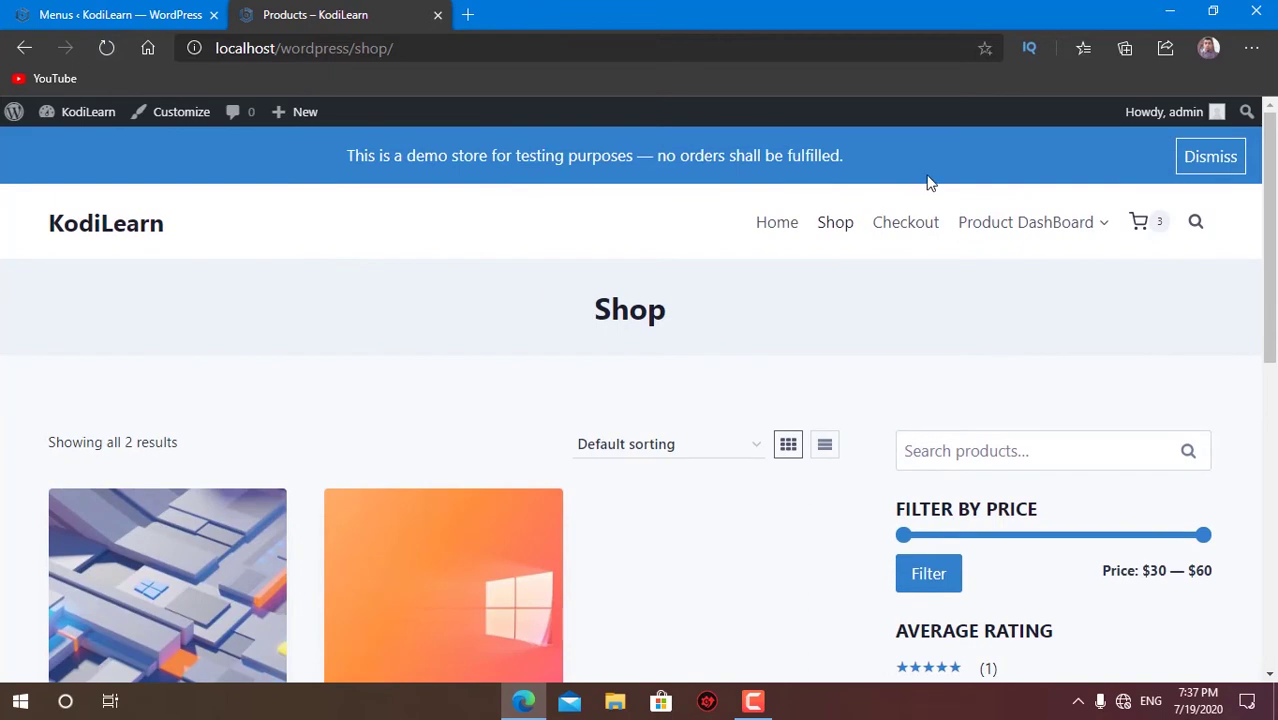
pyautogui.moveTo(1053, 235)
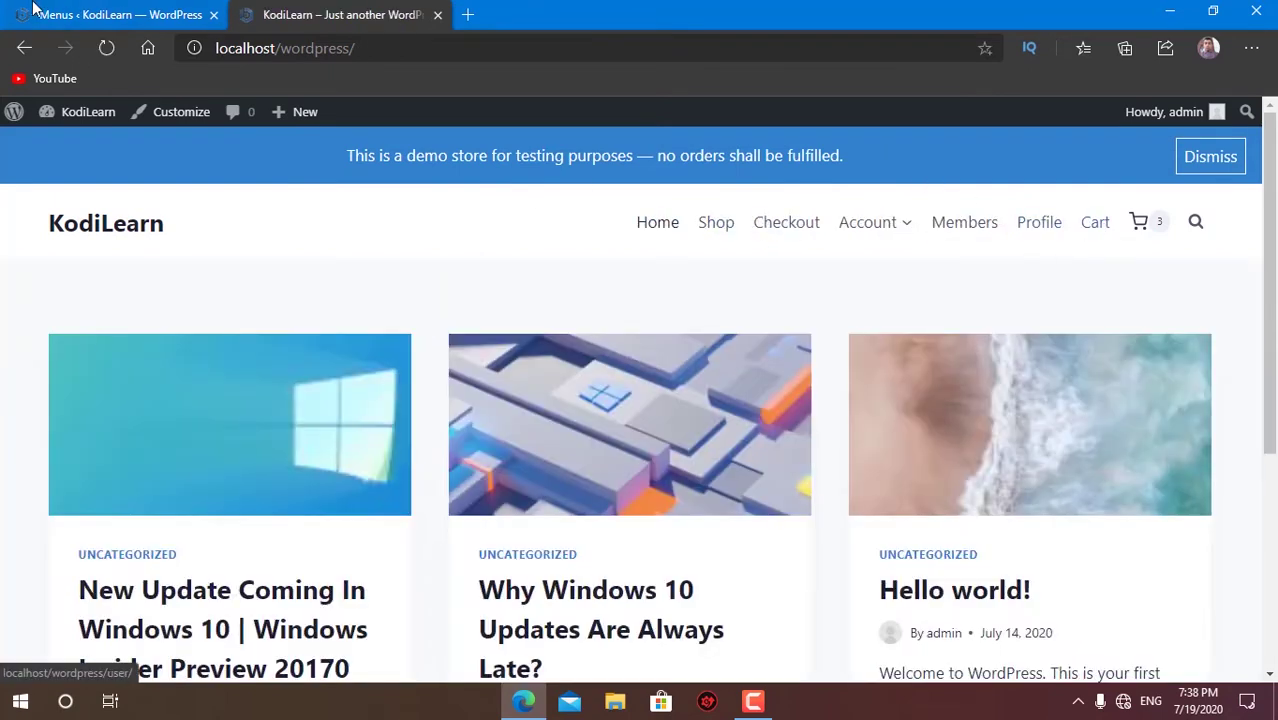
# - Open the Main Menu (Primary) for editing and remove its Cart item
pyautogui.click(33, 10)
pyautogui.click(331, 375)
pyautogui.click(395, 399)
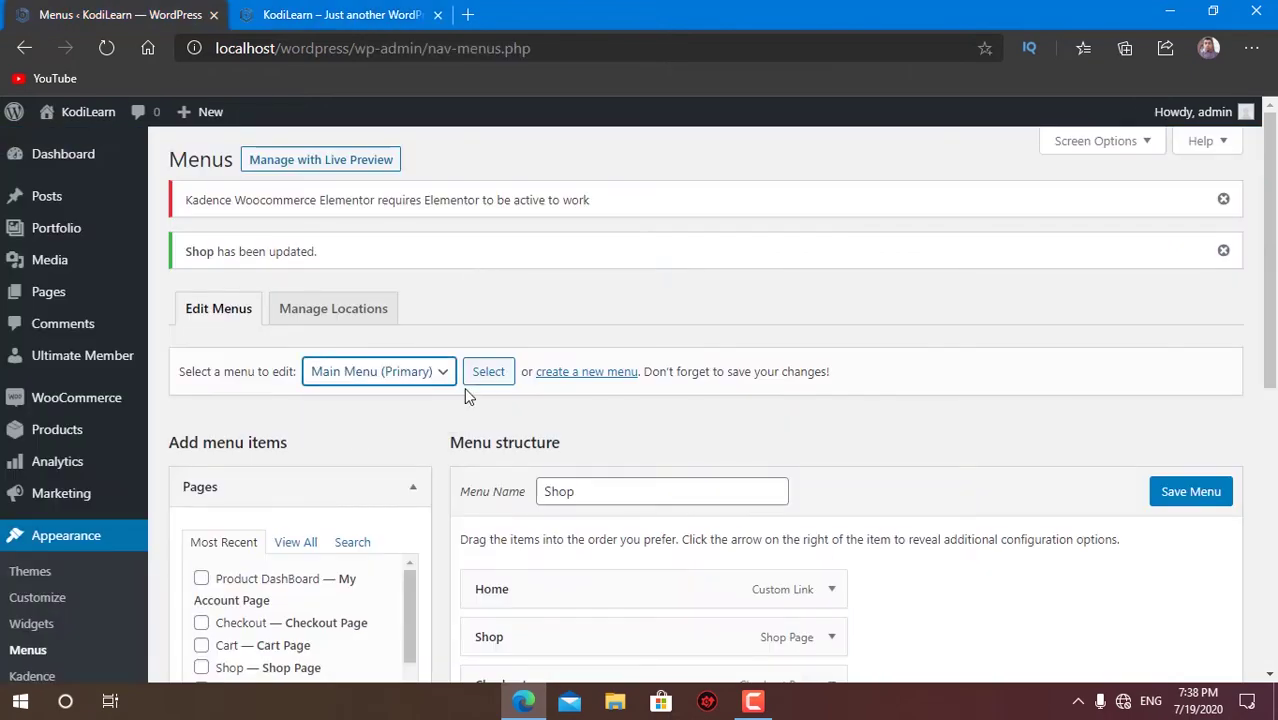
pyautogui.click(489, 381)
pyautogui.scroll(-5, 502, 443)
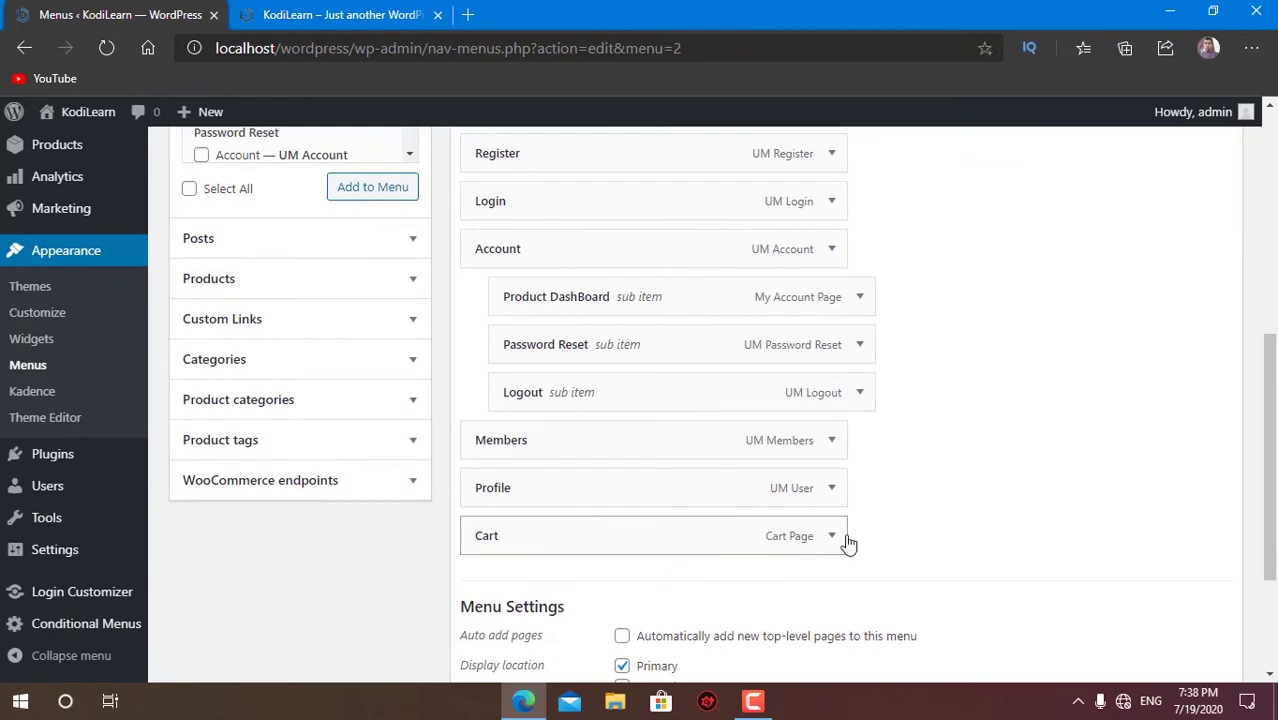
pyautogui.click(835, 540)
pyautogui.scroll(-3, 893, 503)
pyautogui.scroll(-2, 700, 450)
pyautogui.click(540, 364)
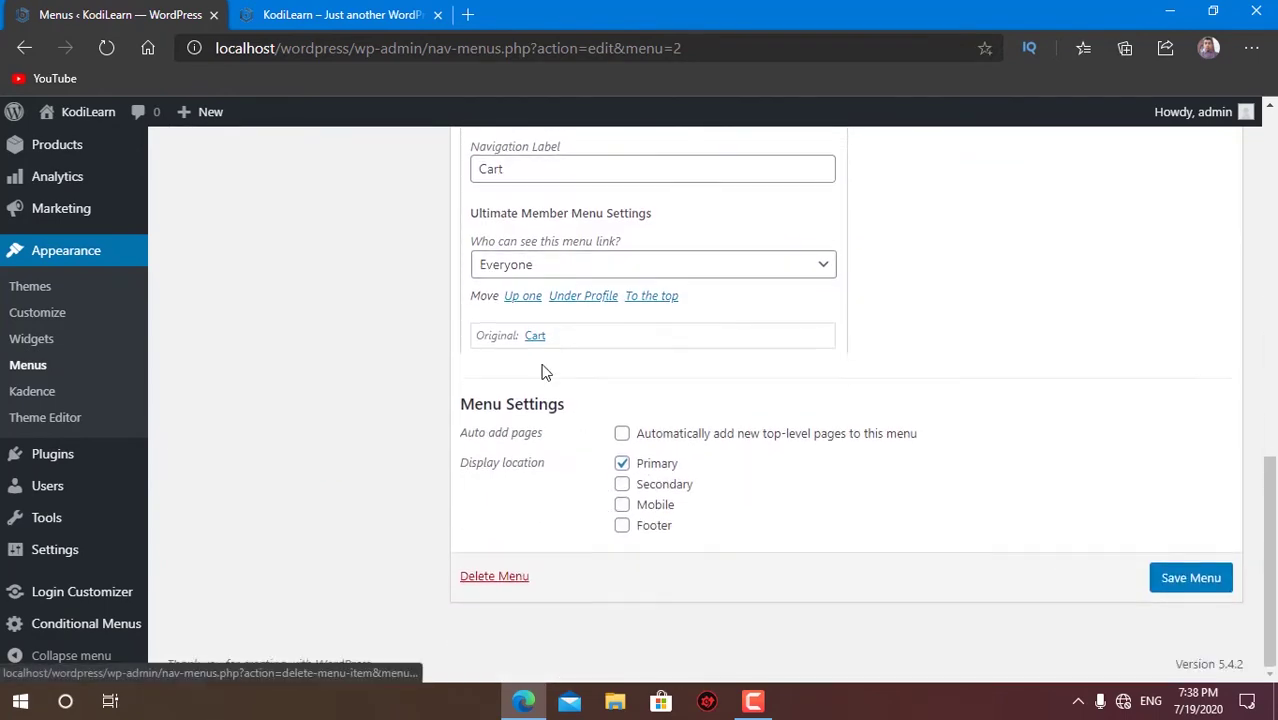
pyautogui.scroll(10, 479, 374)
# - Open the nonexistent address localhost/wordpress/ghu and look at the header menu on the not-found page
pyautogui.click(340, 14)
pyautogui.click(436, 48)
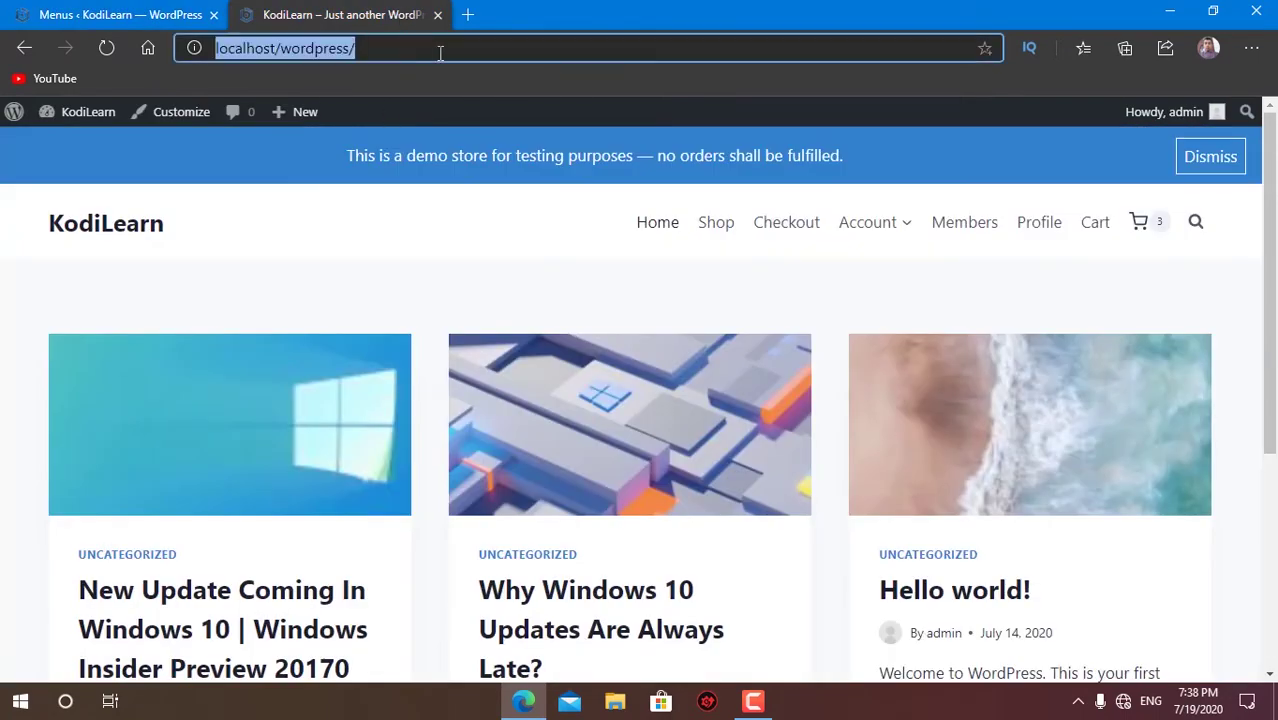
pyautogui.click(461, 53)
pyautogui.write('gh u')
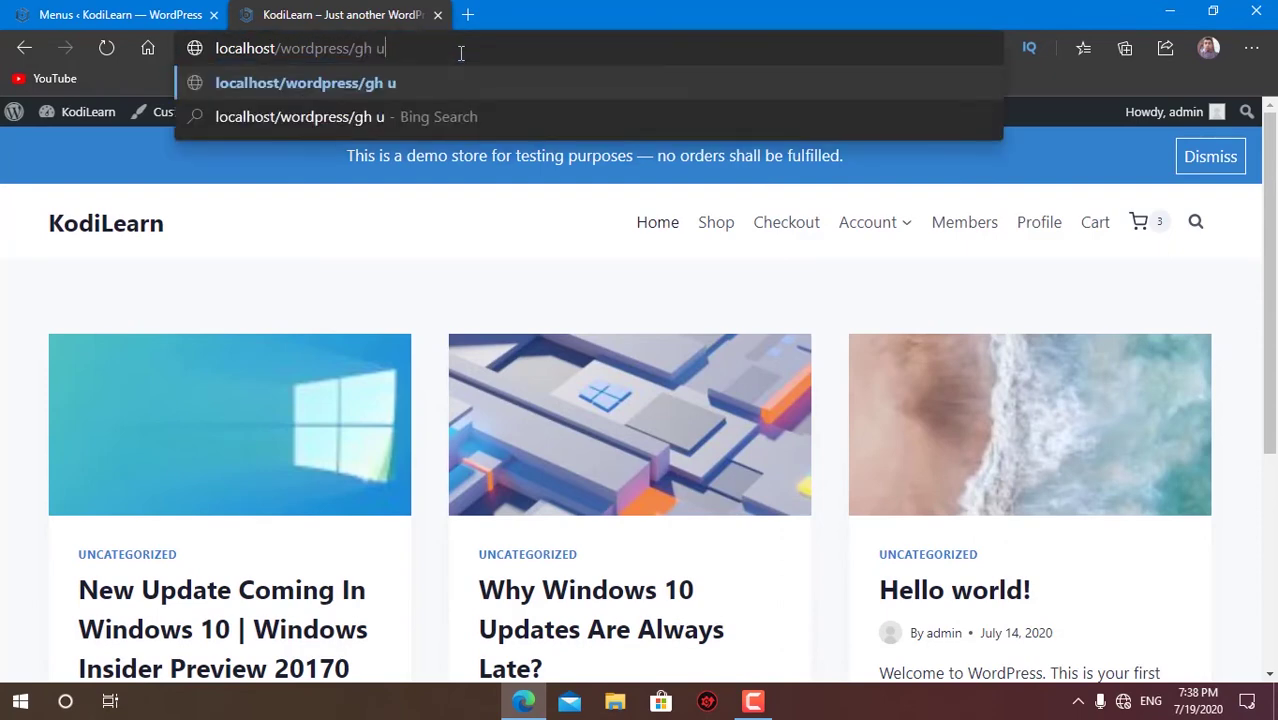
pyautogui.press('Return')
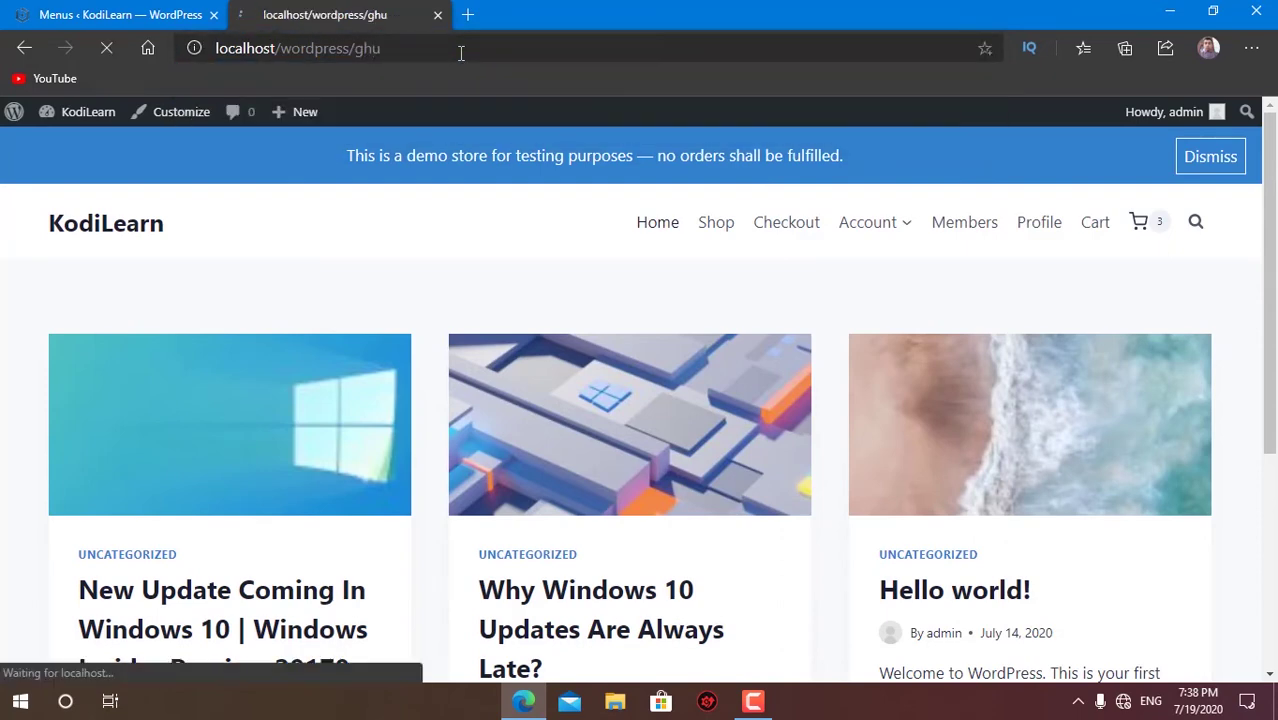
pyautogui.scroll(-1, 194, 368)
pyautogui.moveTo(100, 352); pyautogui.dragTo(793, 274)
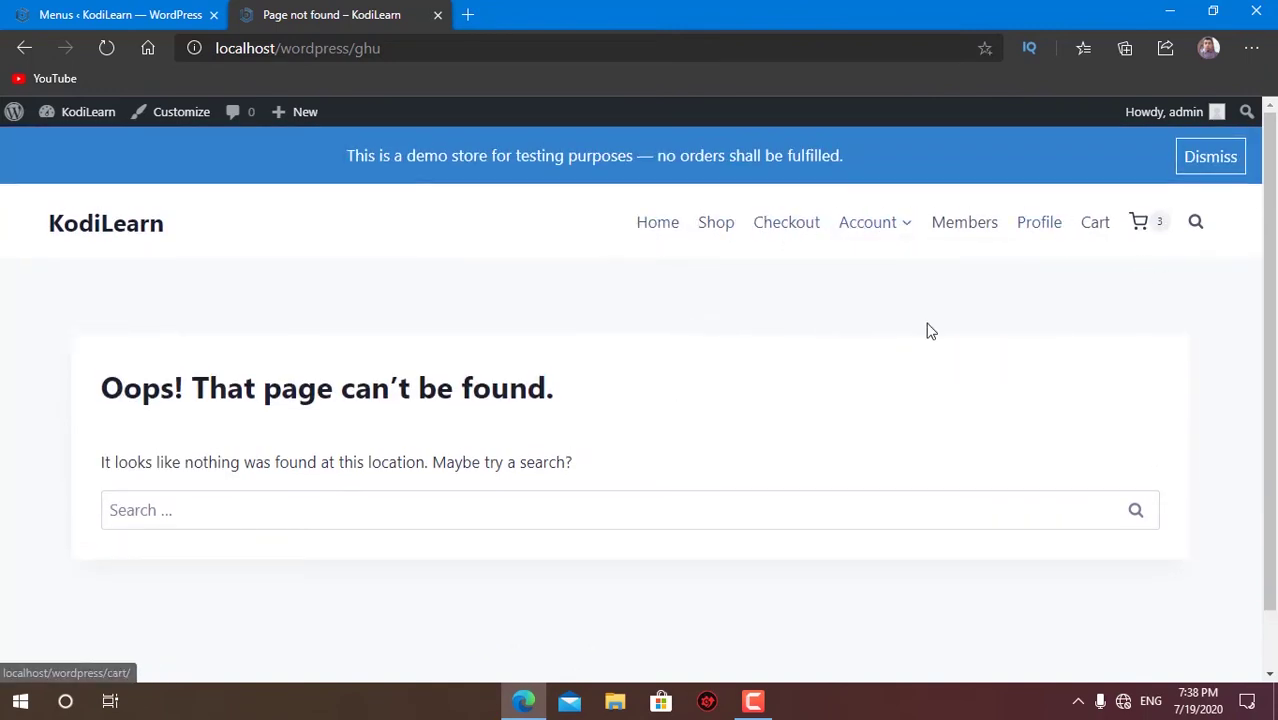
# - Return to the menu editor, save the Main Menu changes, and create a new menu named 404
pyautogui.click(222, 10)
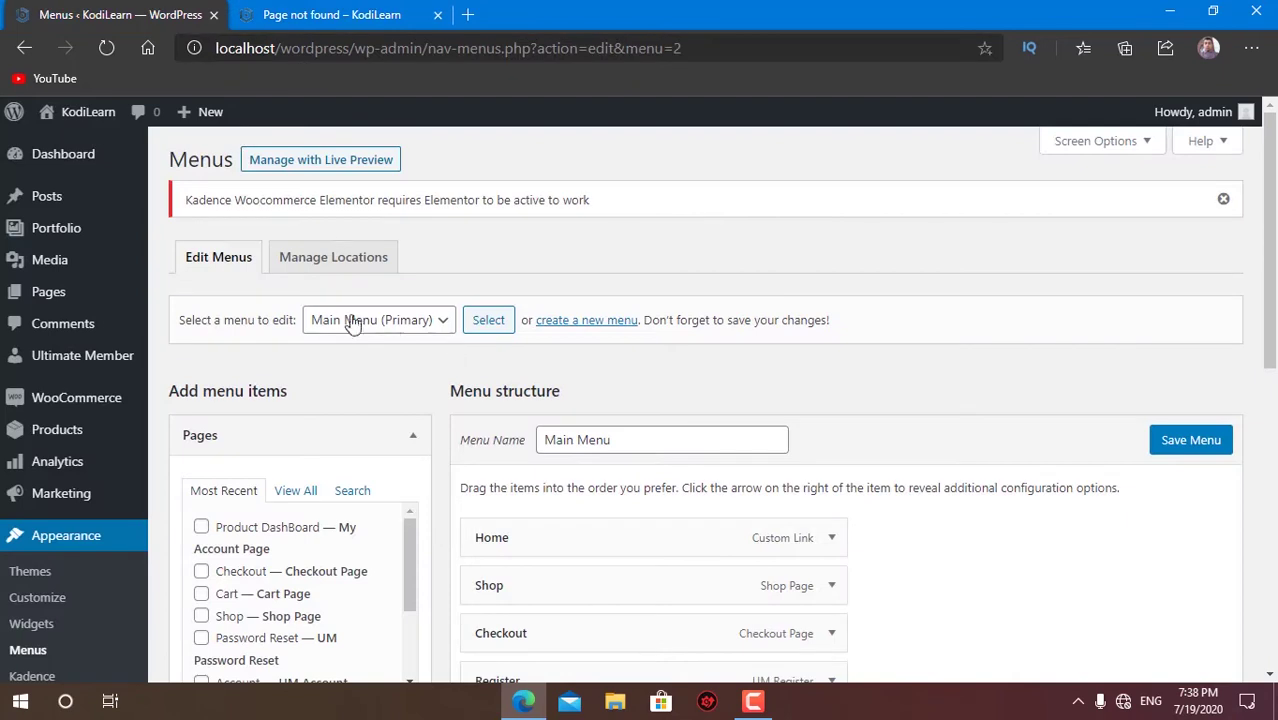
pyautogui.click(586, 320)
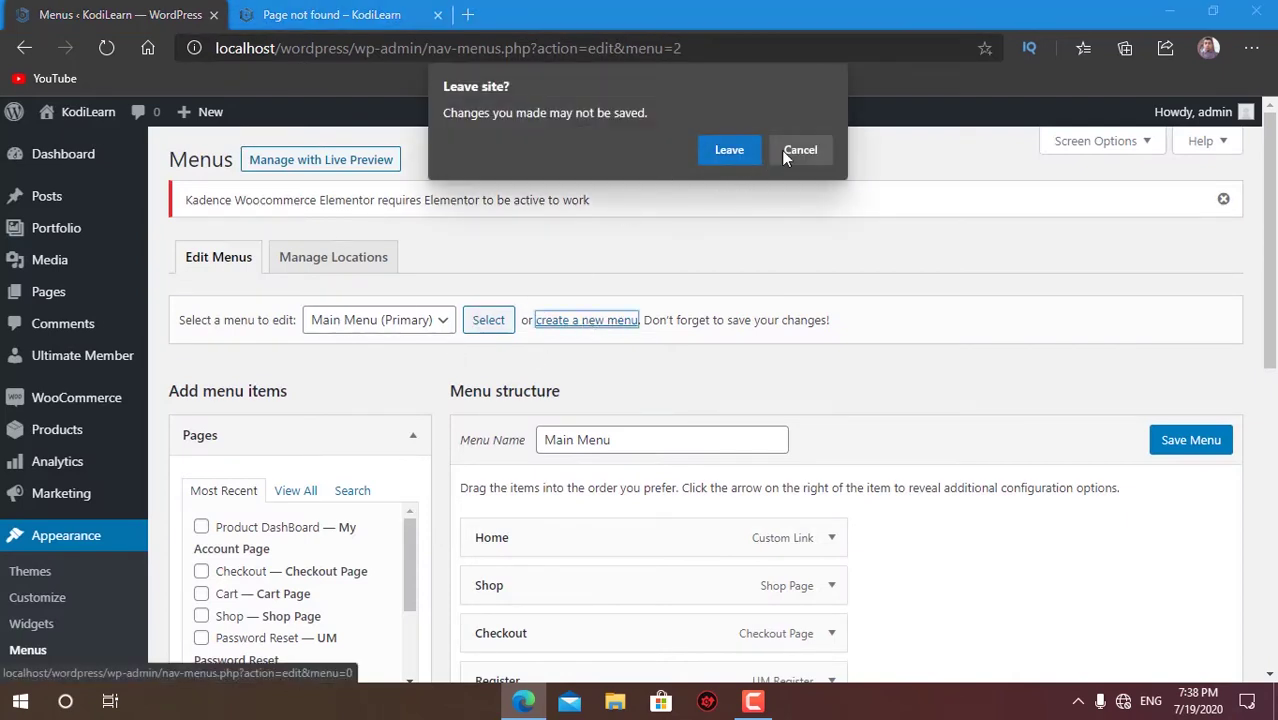
pyautogui.click(800, 150)
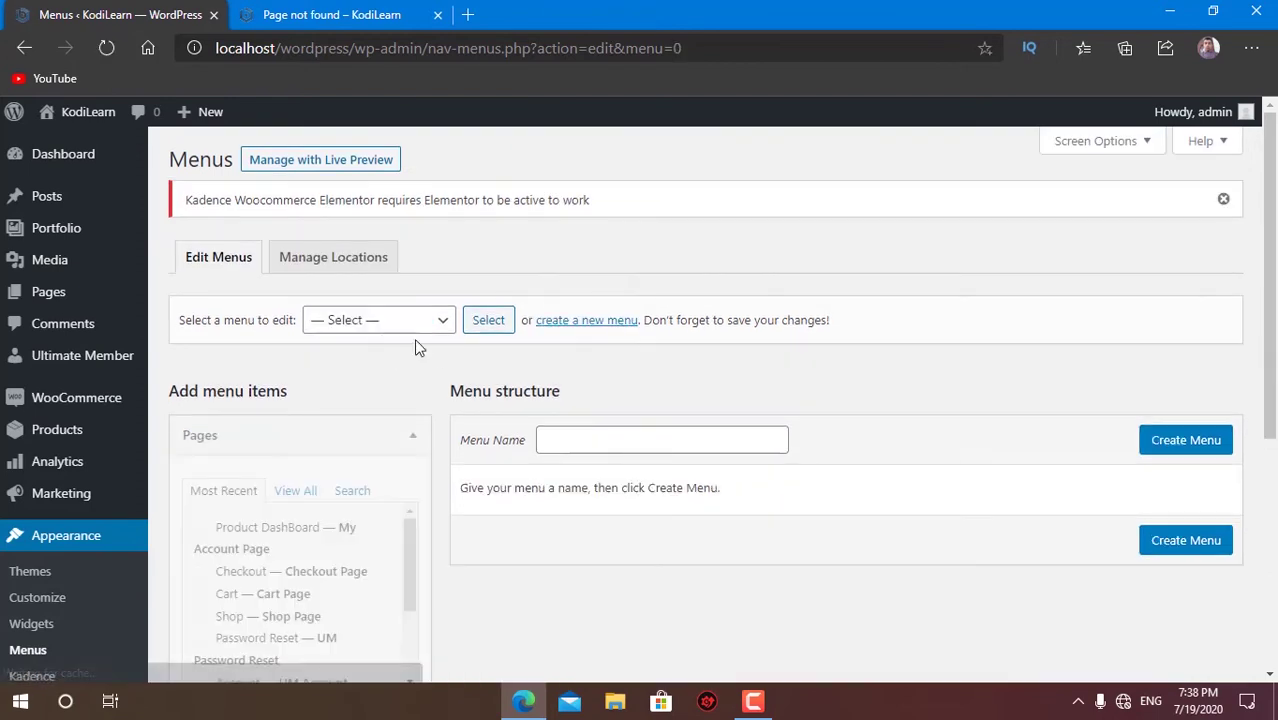
pyautogui.click(634, 437)
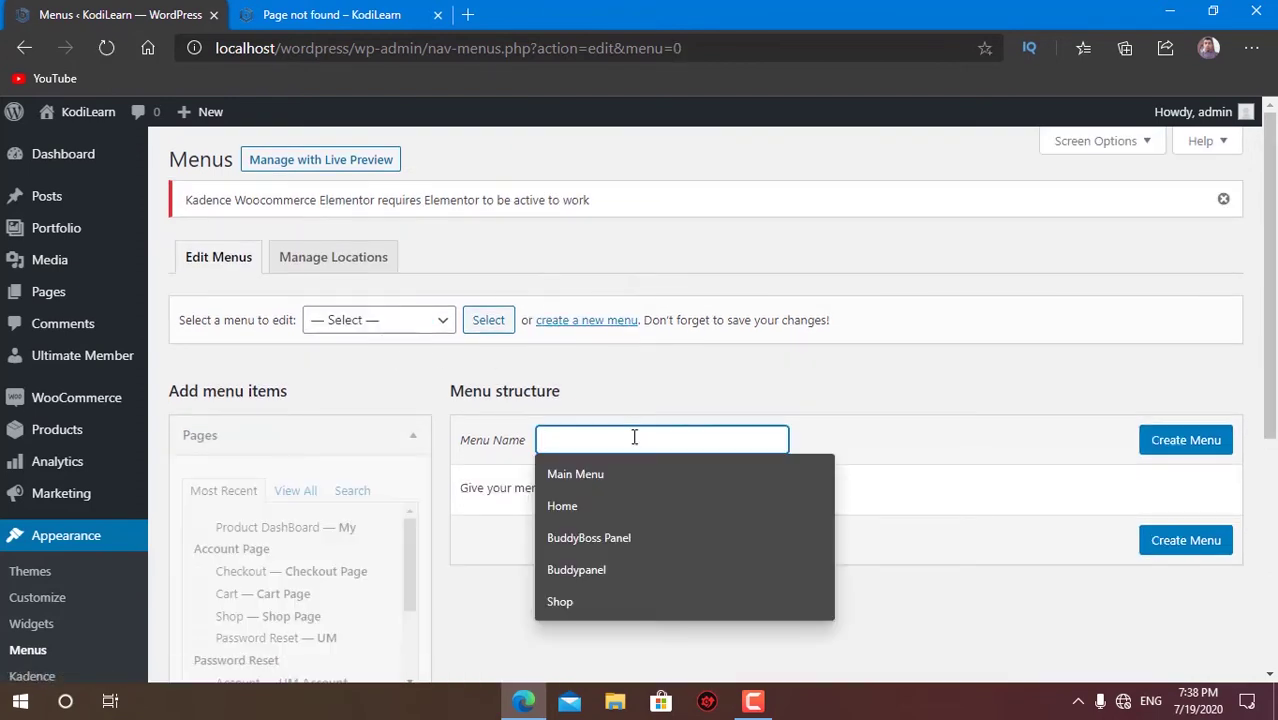
pyautogui.write('404')
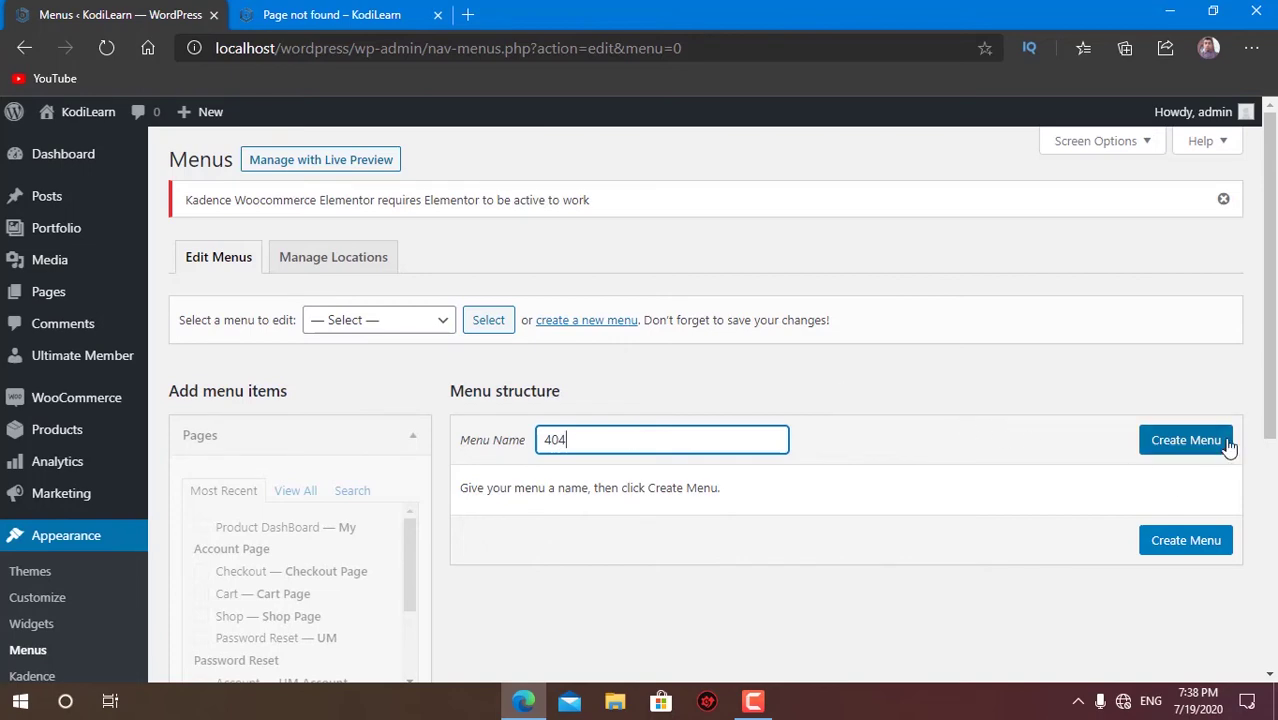
pyautogui.click(1228, 447)
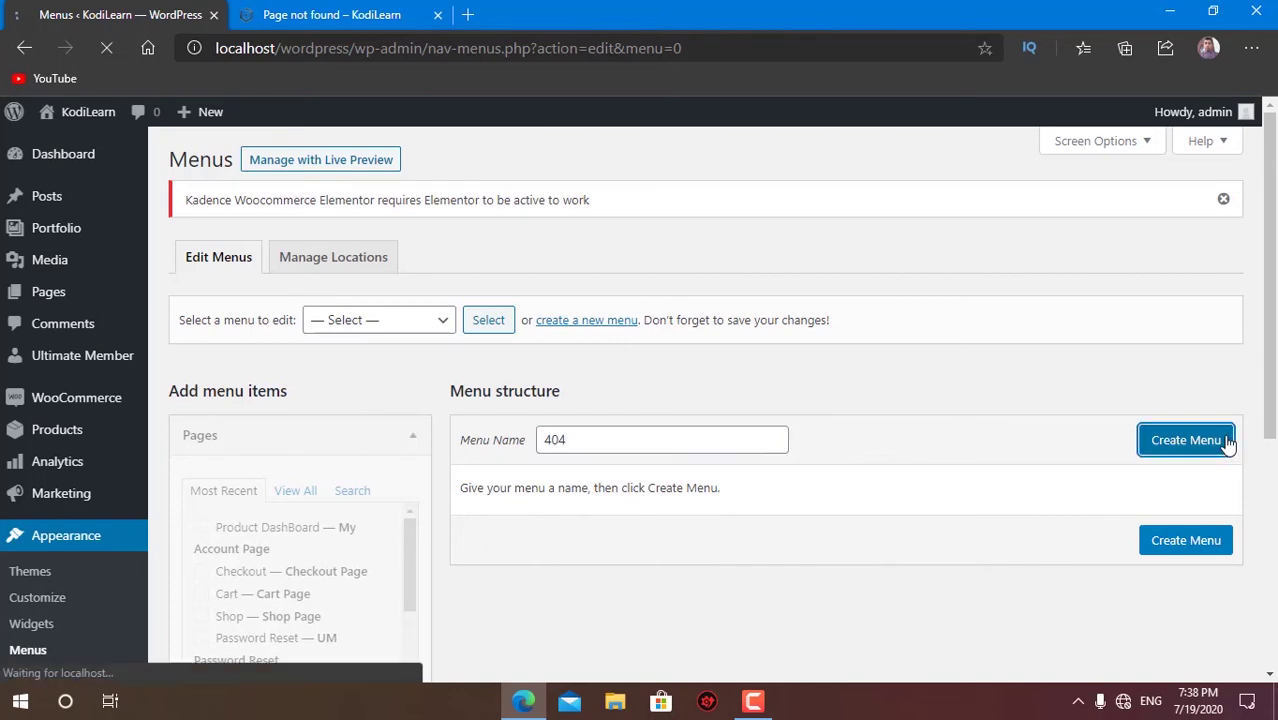
# - Add the Home and Shop pages to the 404 menu and save it
pyautogui.scroll(-3, 517, 356)
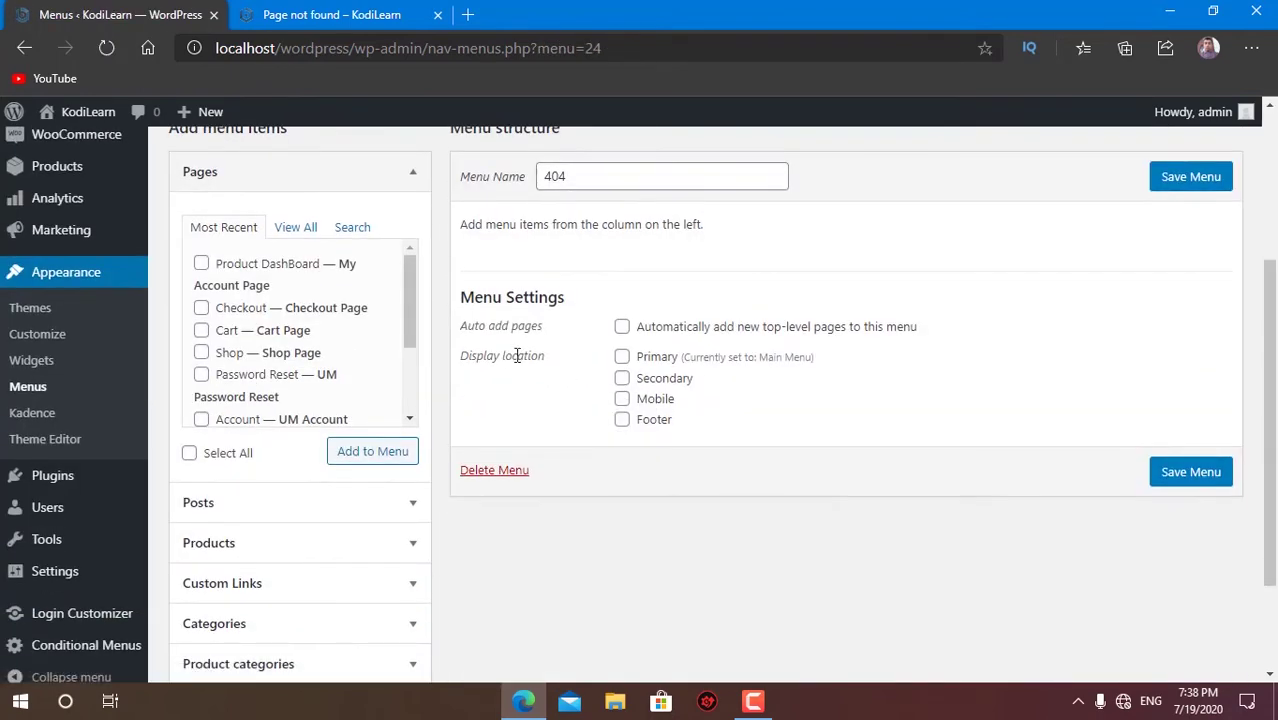
pyautogui.click(317, 228)
pyautogui.click(221, 263)
pyautogui.scroll(-1, 288, 316)
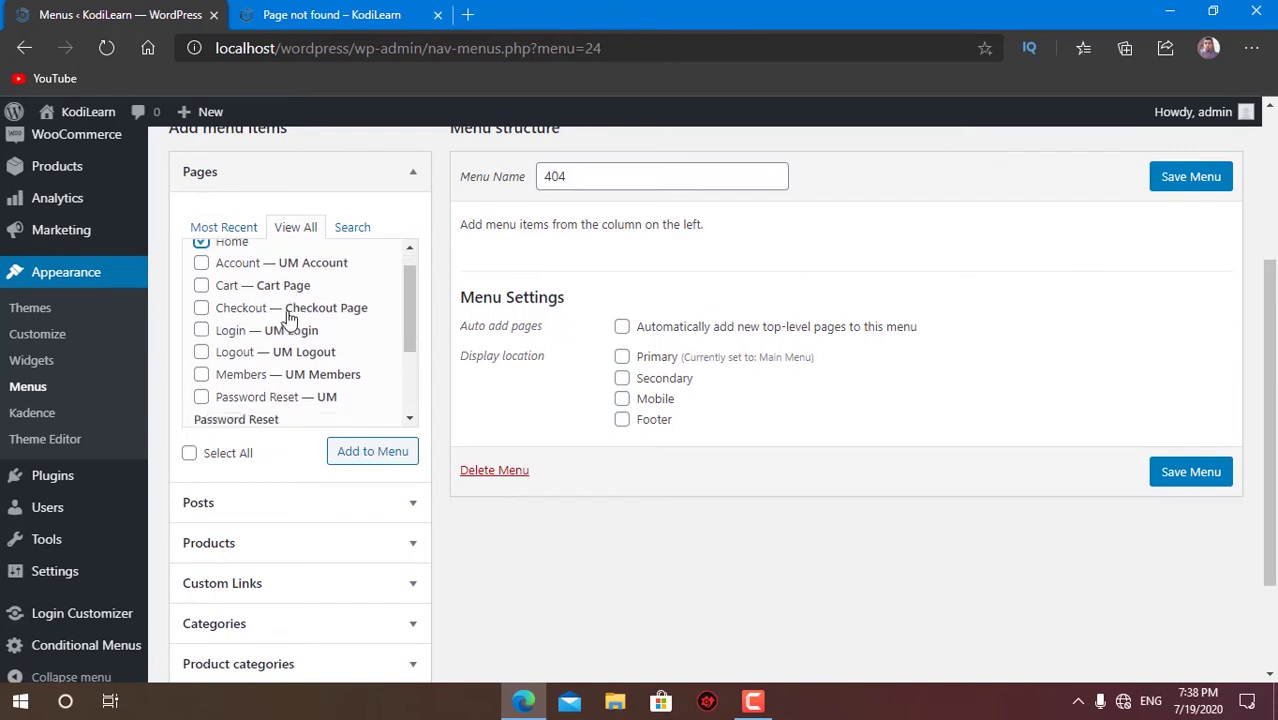
pyautogui.scroll(1, 240, 328)
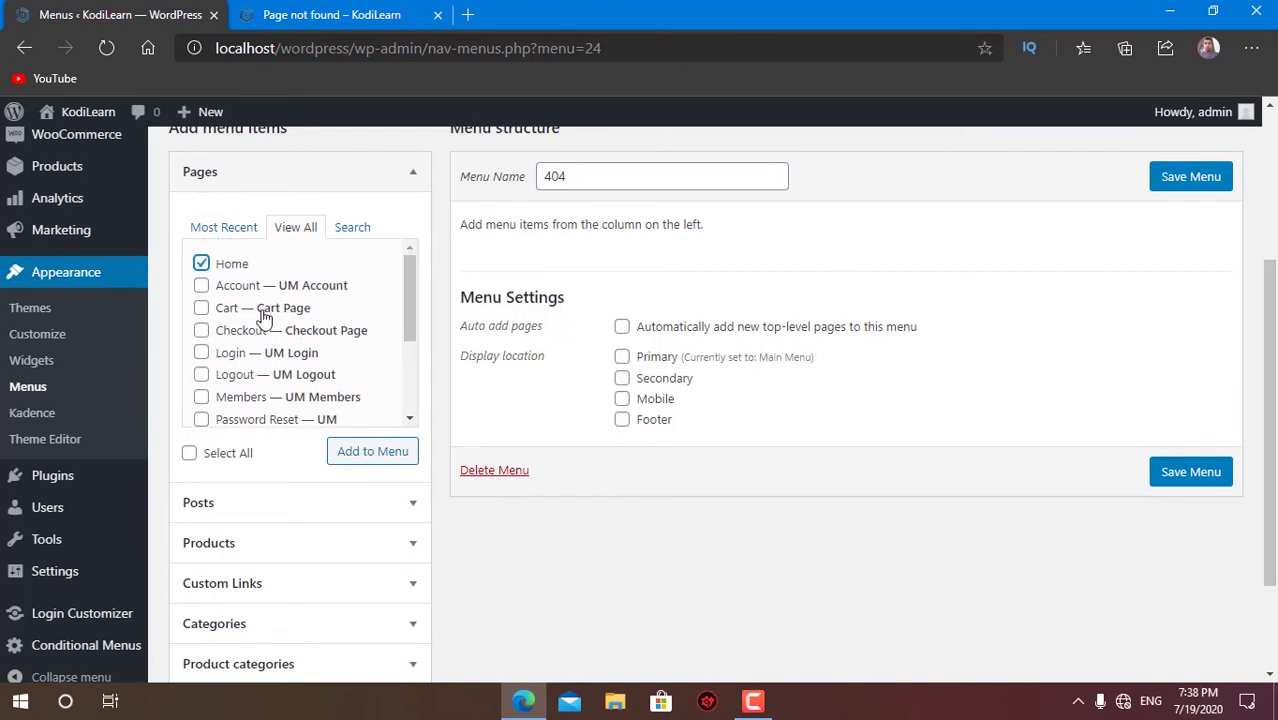
pyautogui.scroll(-3, 280, 330)
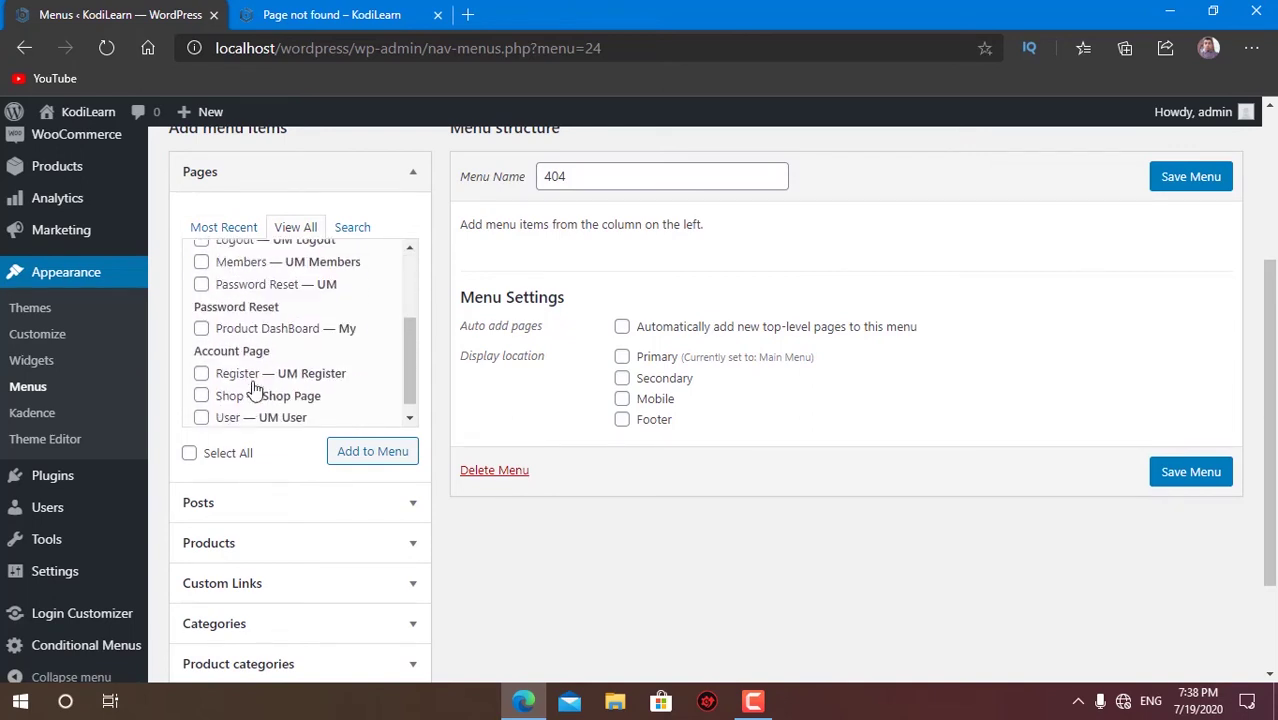
pyautogui.click(238, 384)
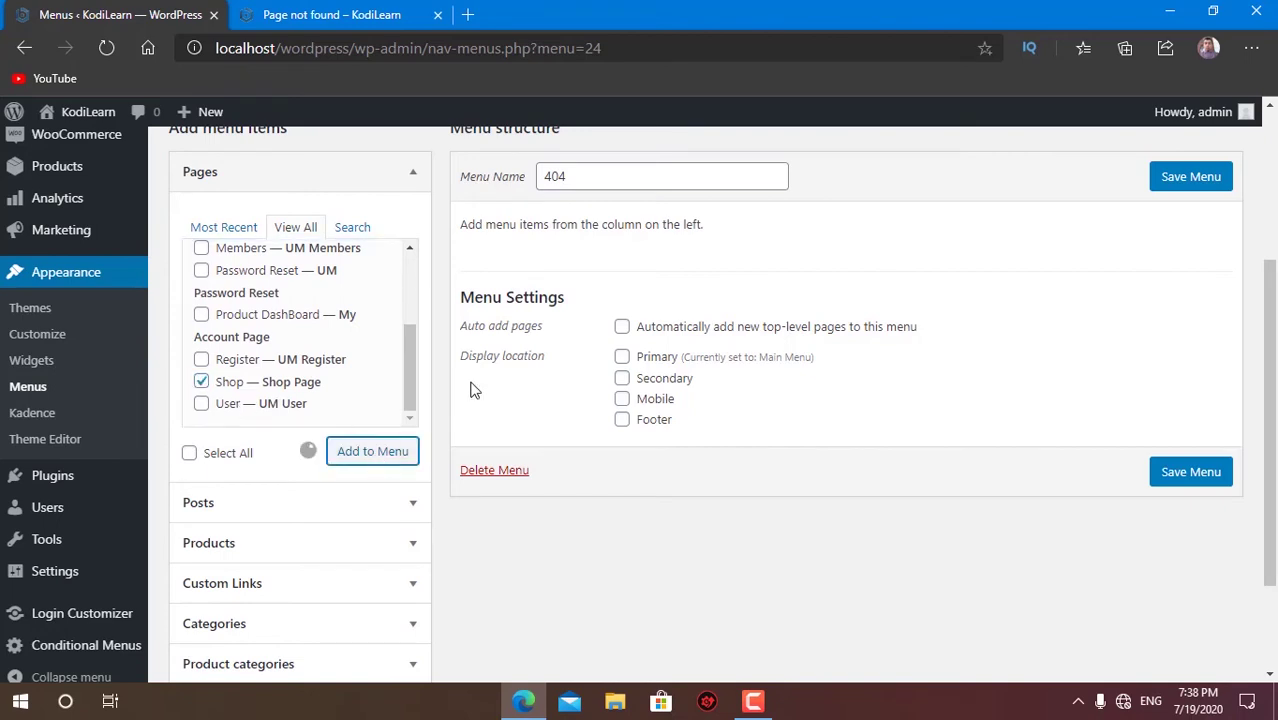
pyautogui.click(1224, 184)
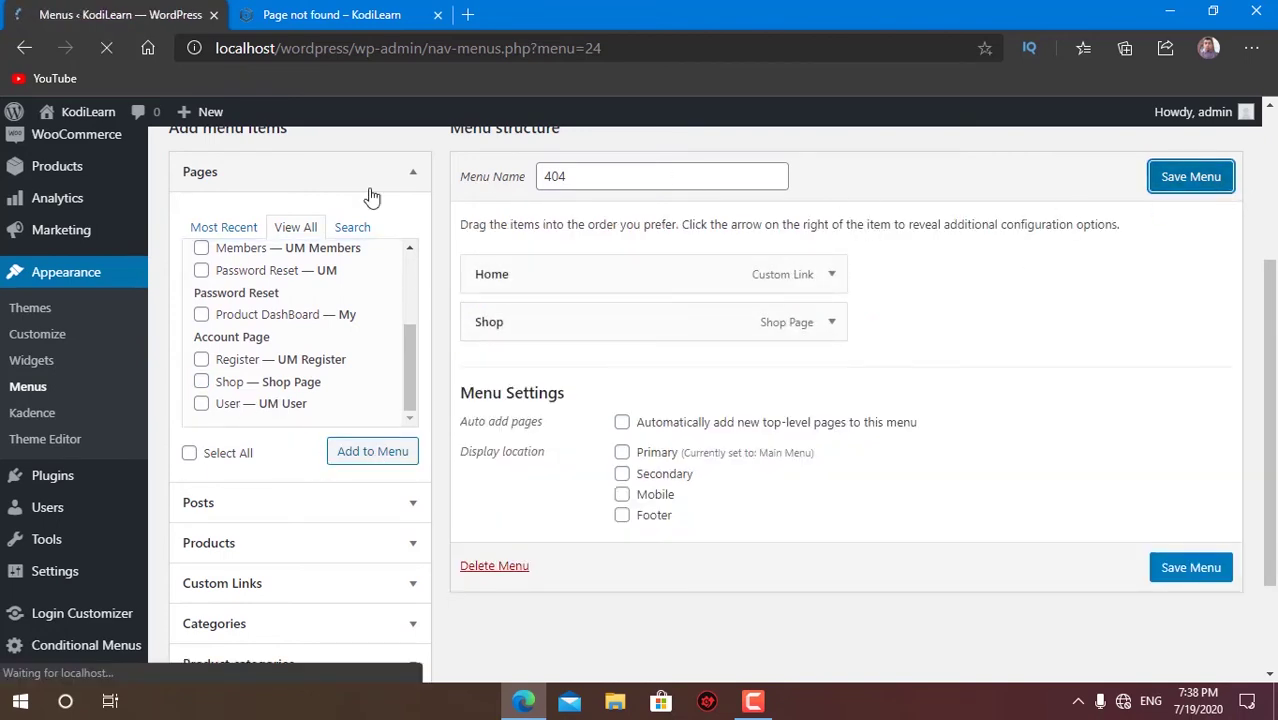
# - Add a conditional menu to the Primary theme location and assign the 404 menu to it
pyautogui.hotkey('ctrl', 'Tab')
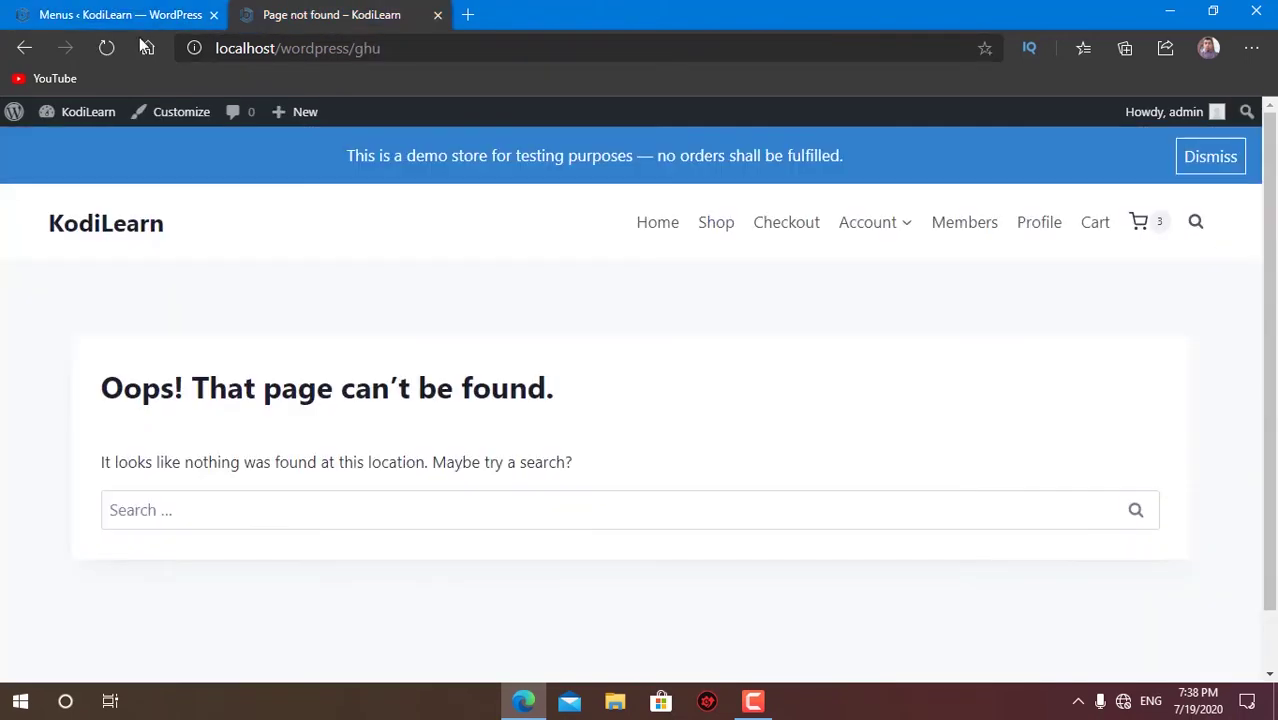
pyautogui.click(62, 10)
pyautogui.click(317, 309)
pyautogui.scroll(-1, 528, 422)
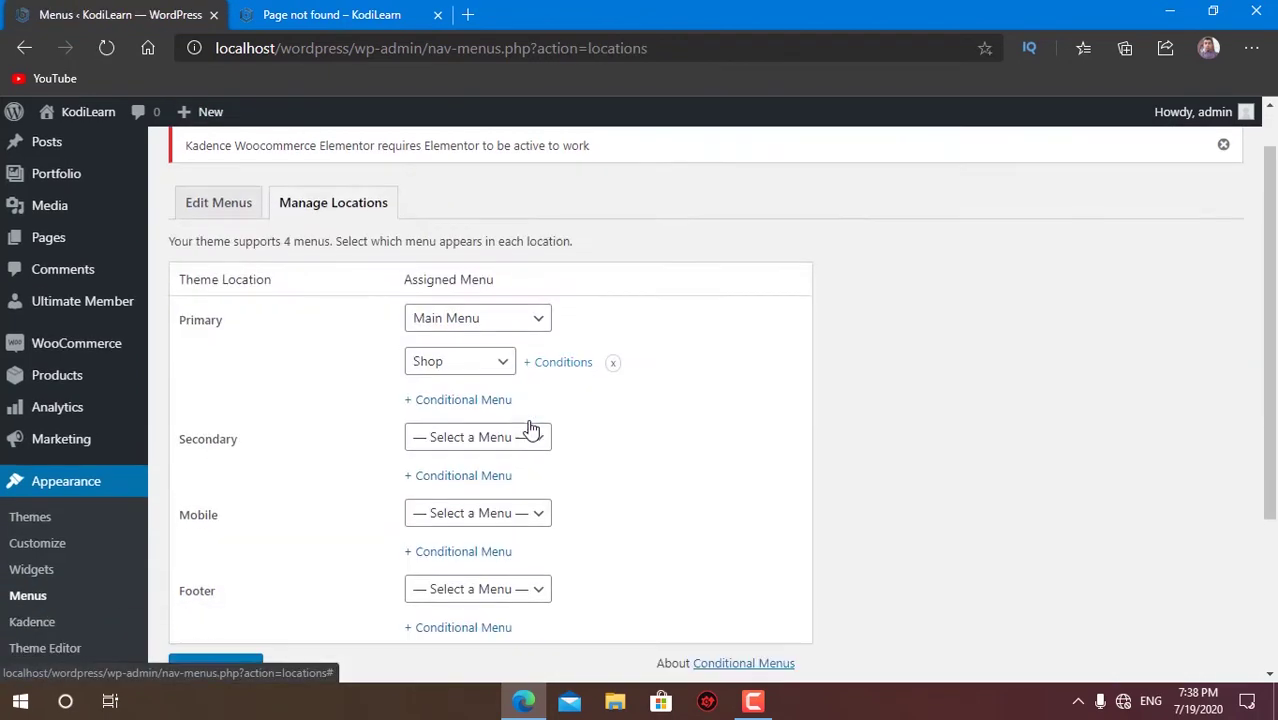
pyautogui.scroll(-1, 530, 430)
pyautogui.click(432, 283)
pyautogui.click(463, 243)
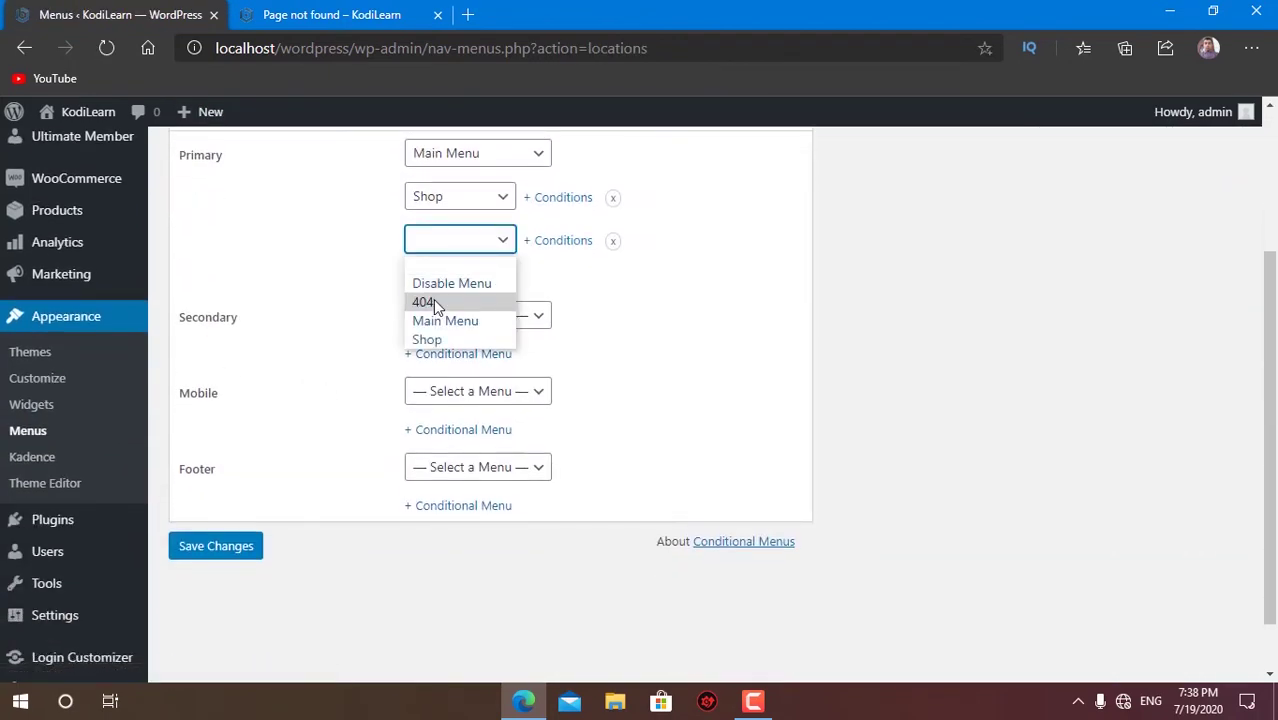
pyautogui.click(438, 304)
# - Set the 404 menu's condition to 404 page and save the menu locations
pyautogui.click(550, 241)
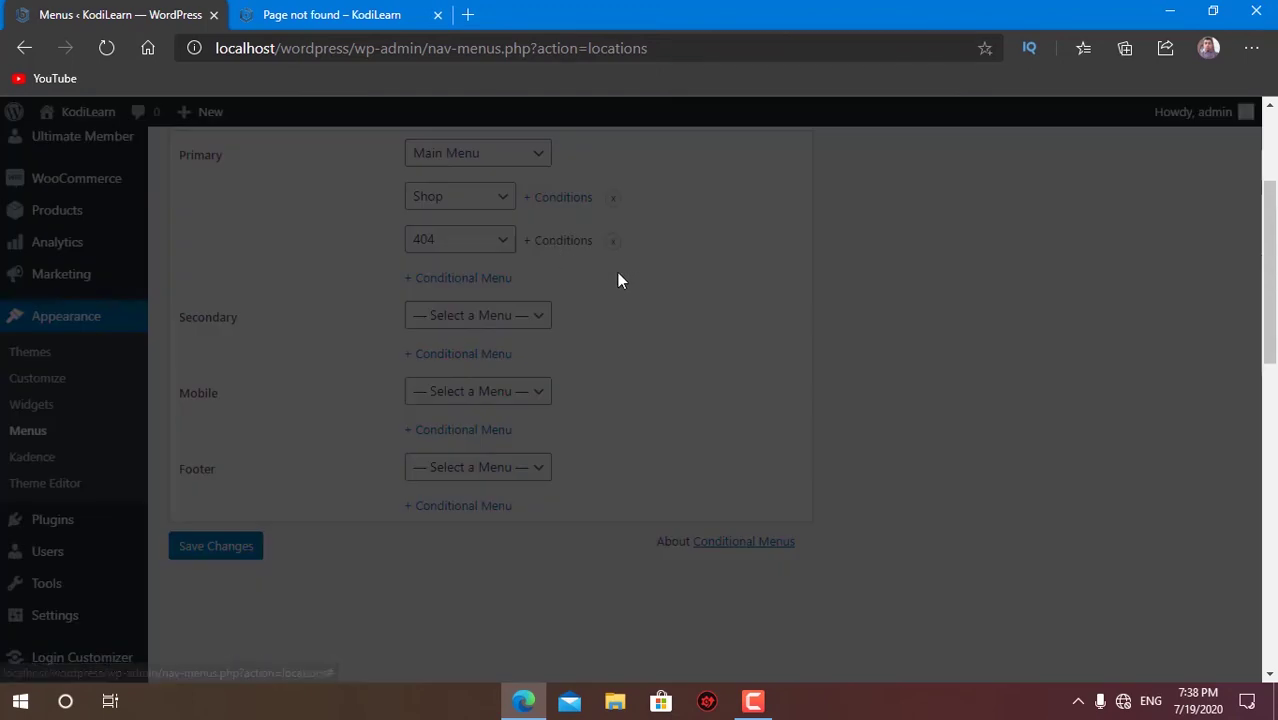
pyautogui.scroll(-1, 900, 498)
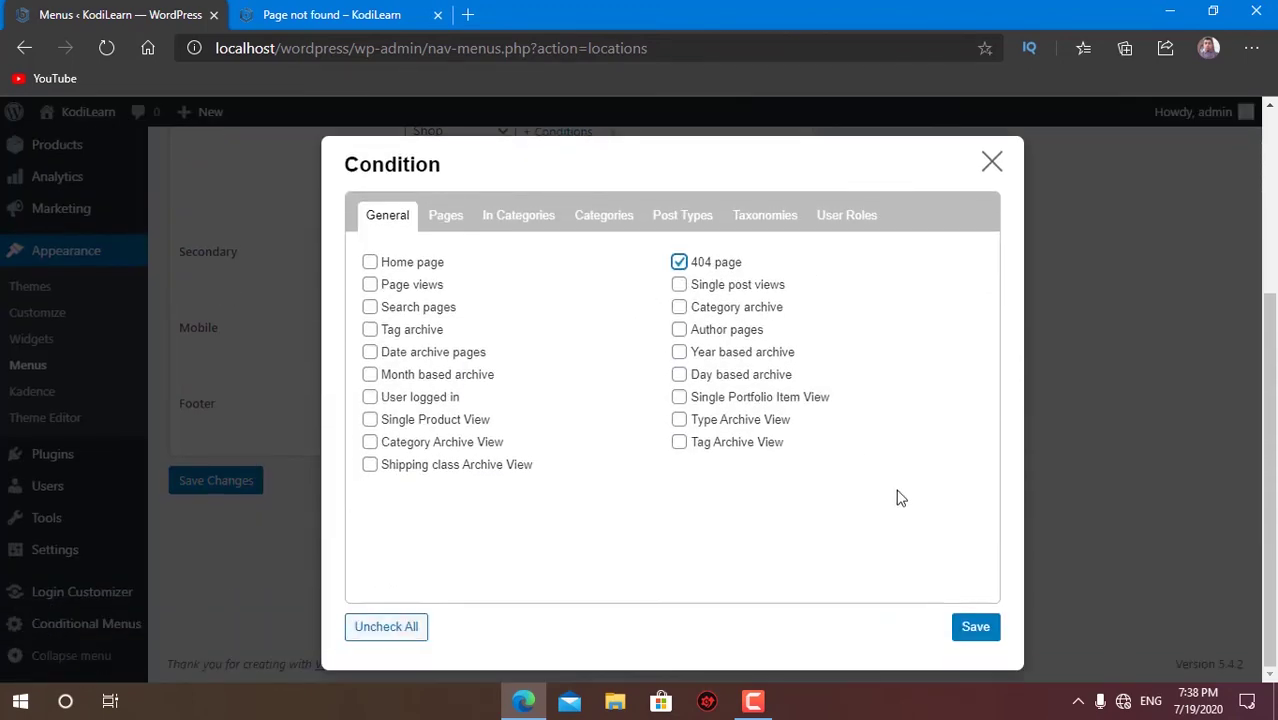
pyautogui.click(975, 630)
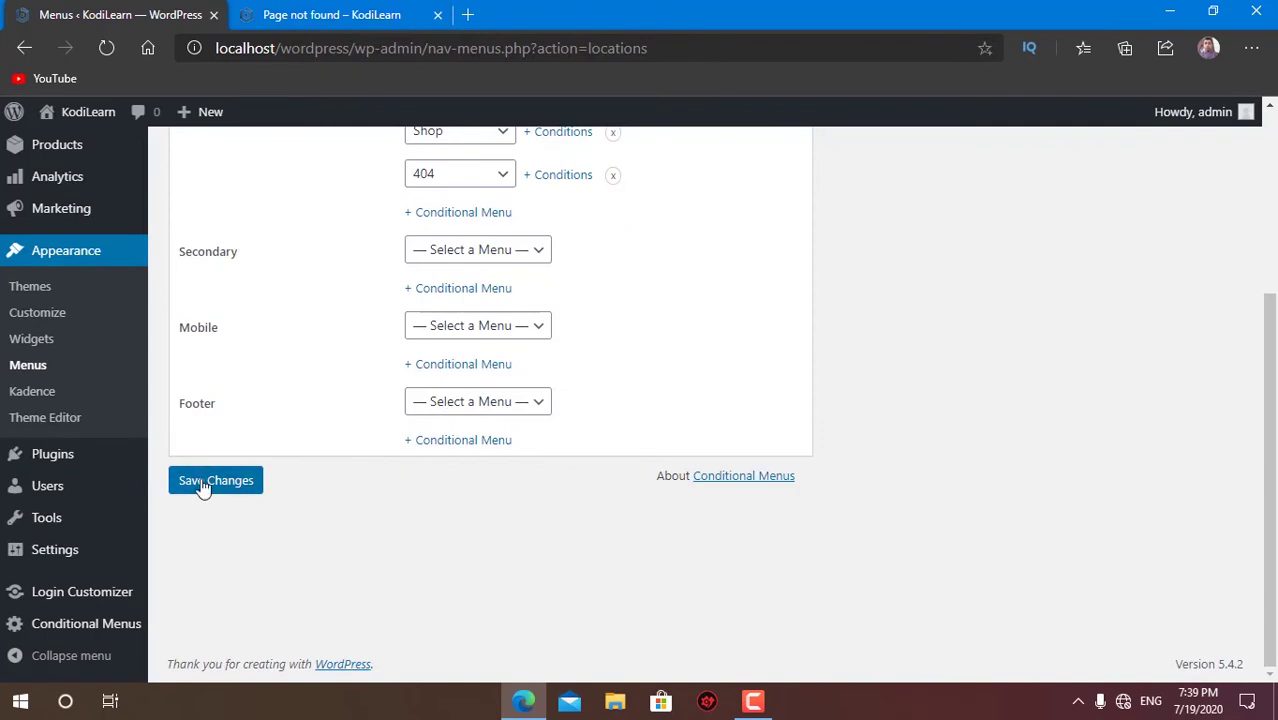
pyautogui.click(203, 483)
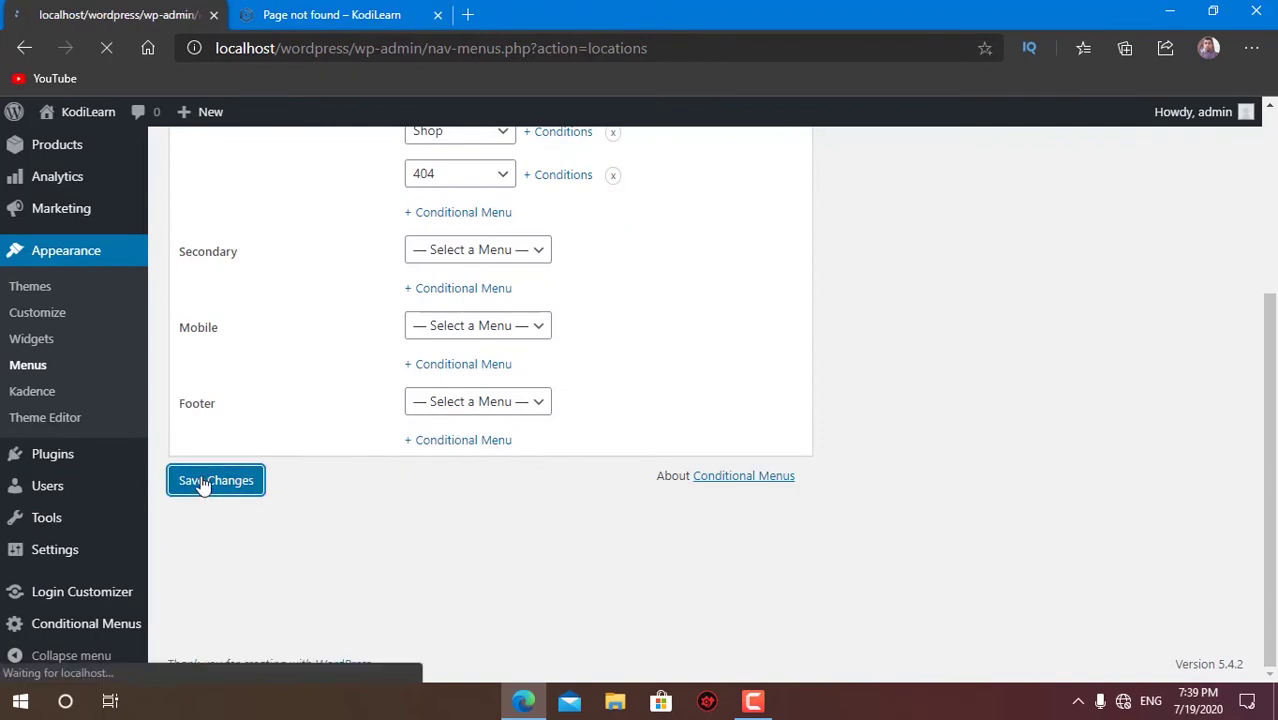
# - Reload the not-found page to check its header menu, and open the home page to compare its menu
pyautogui.click(300, 14)
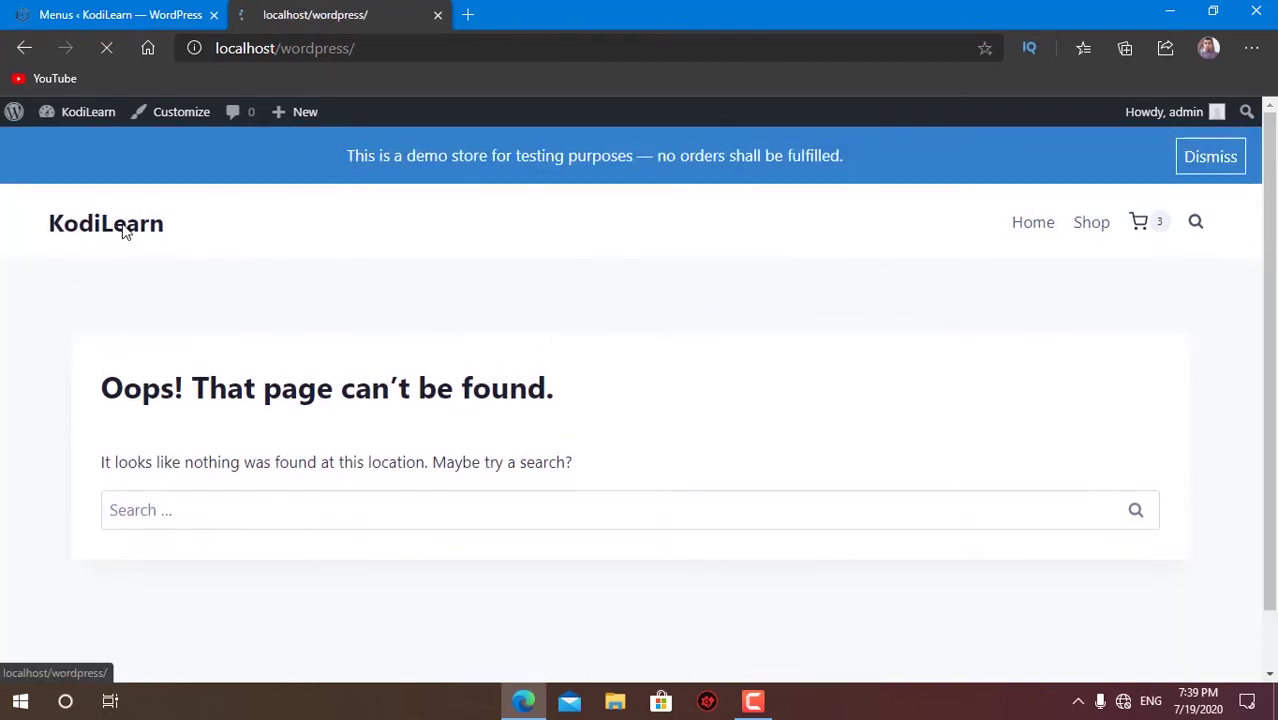
pyautogui.scroll(-5, 328, 491)
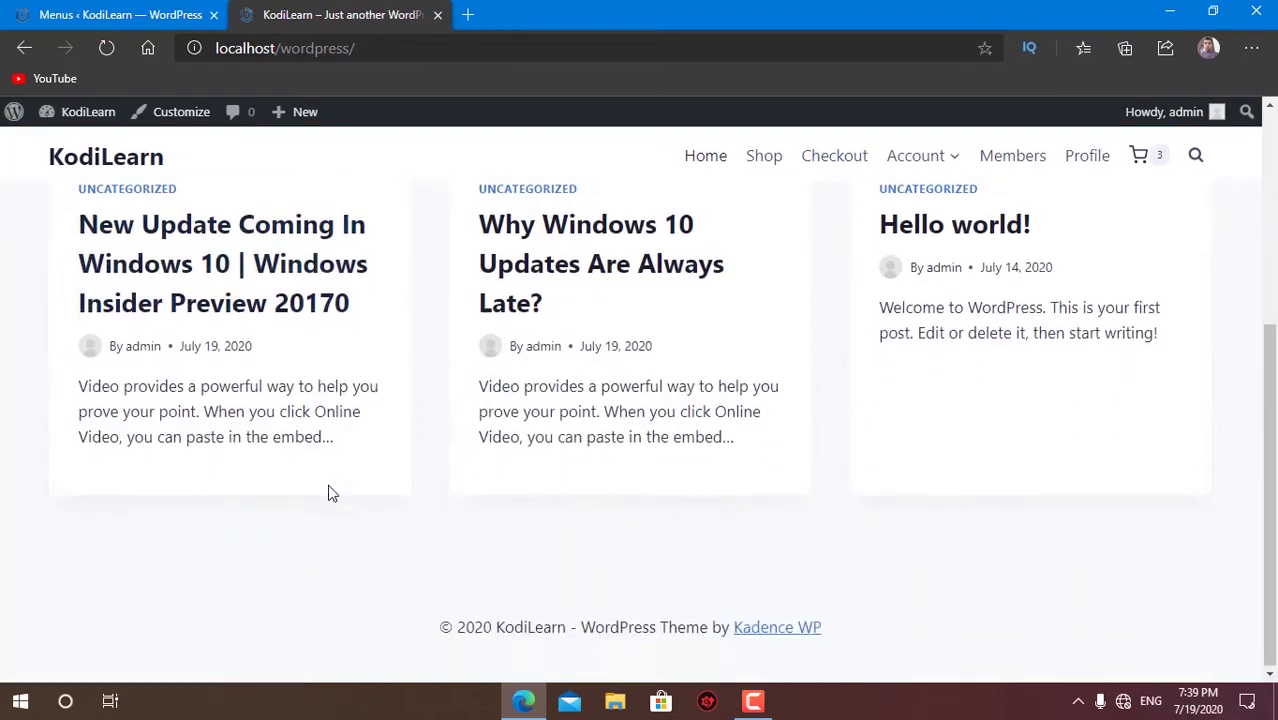
pyautogui.scroll(5, 328, 491)
pyautogui.scroll(-5, 215, 331)
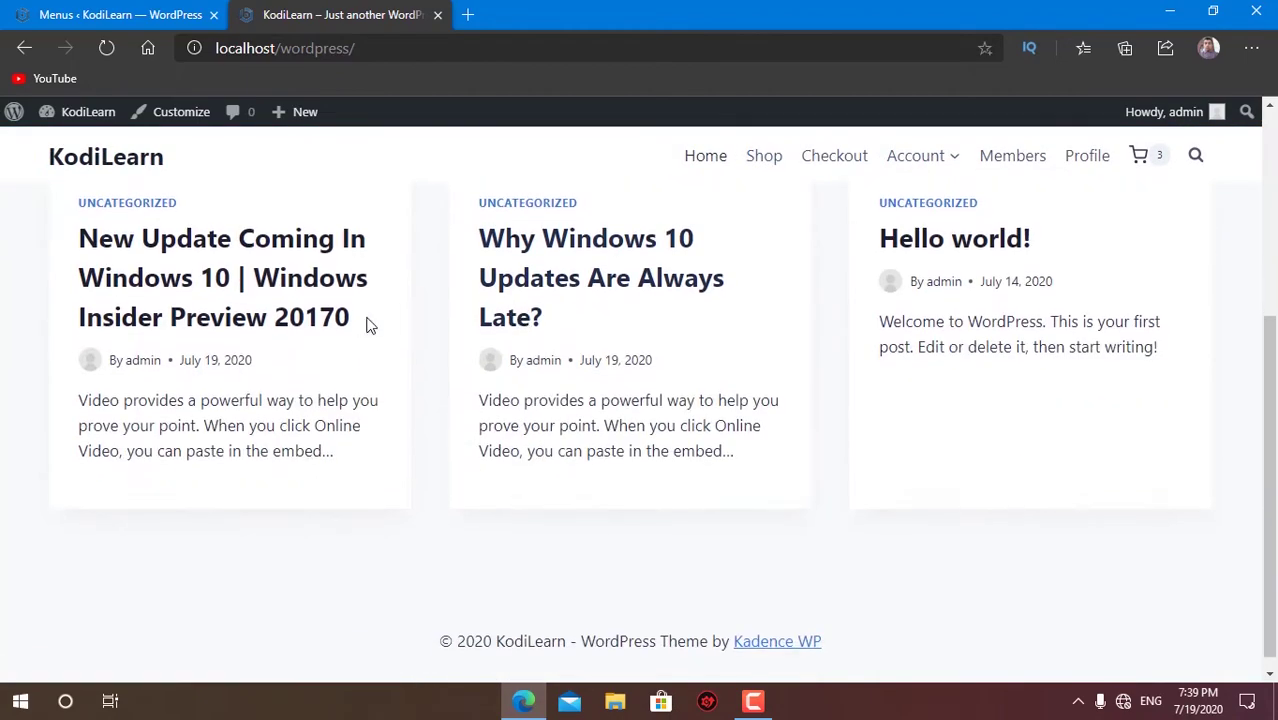
pyautogui.scroll(5, 365, 323)
# - Examine the condition options available for the 404 menu, covering general, pages, categories, post types, taxonomies and user roles
pyautogui.click(62, 8)
pyautogui.scroll(-2, 436, 479)
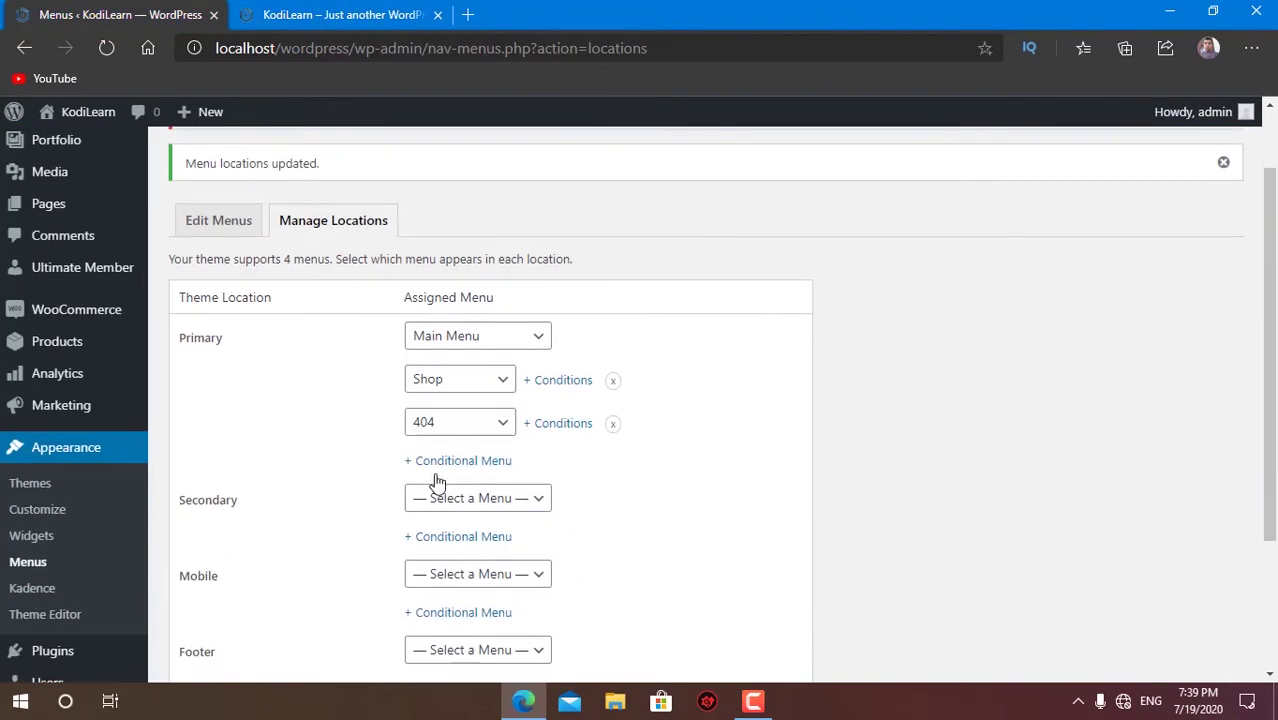
pyautogui.click(565, 336)
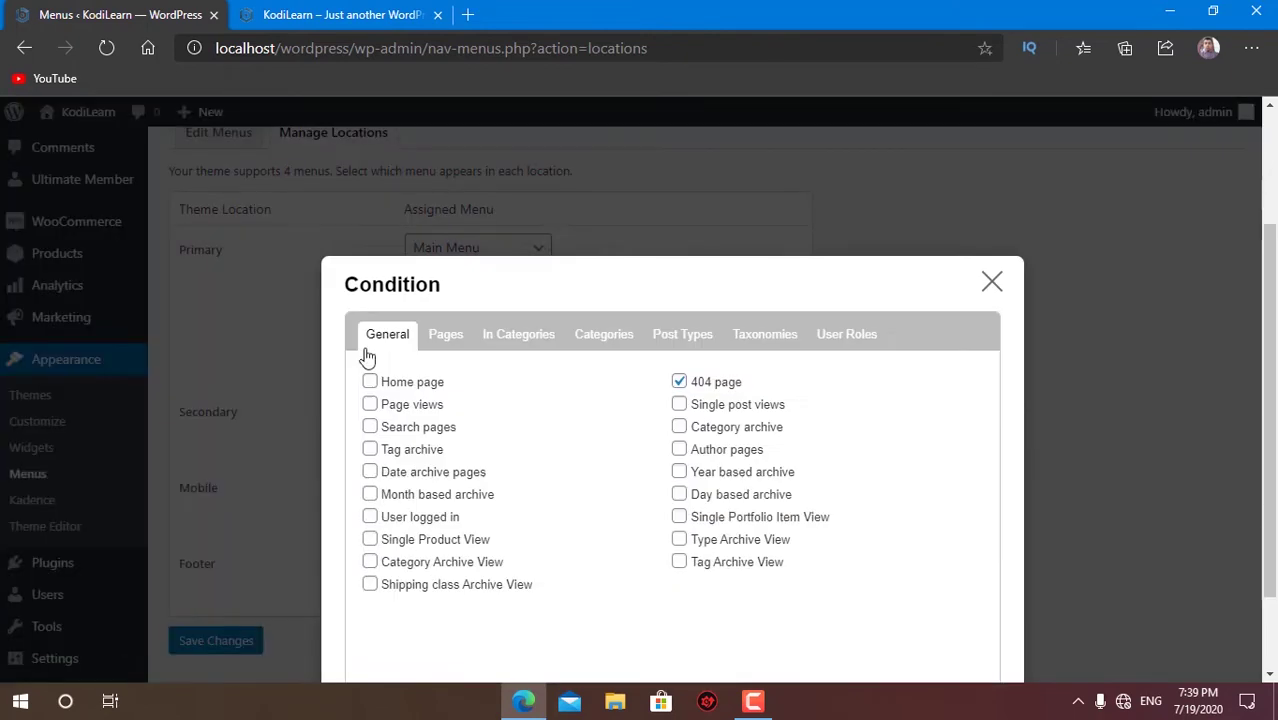
pyautogui.scroll(-1, 420, 393)
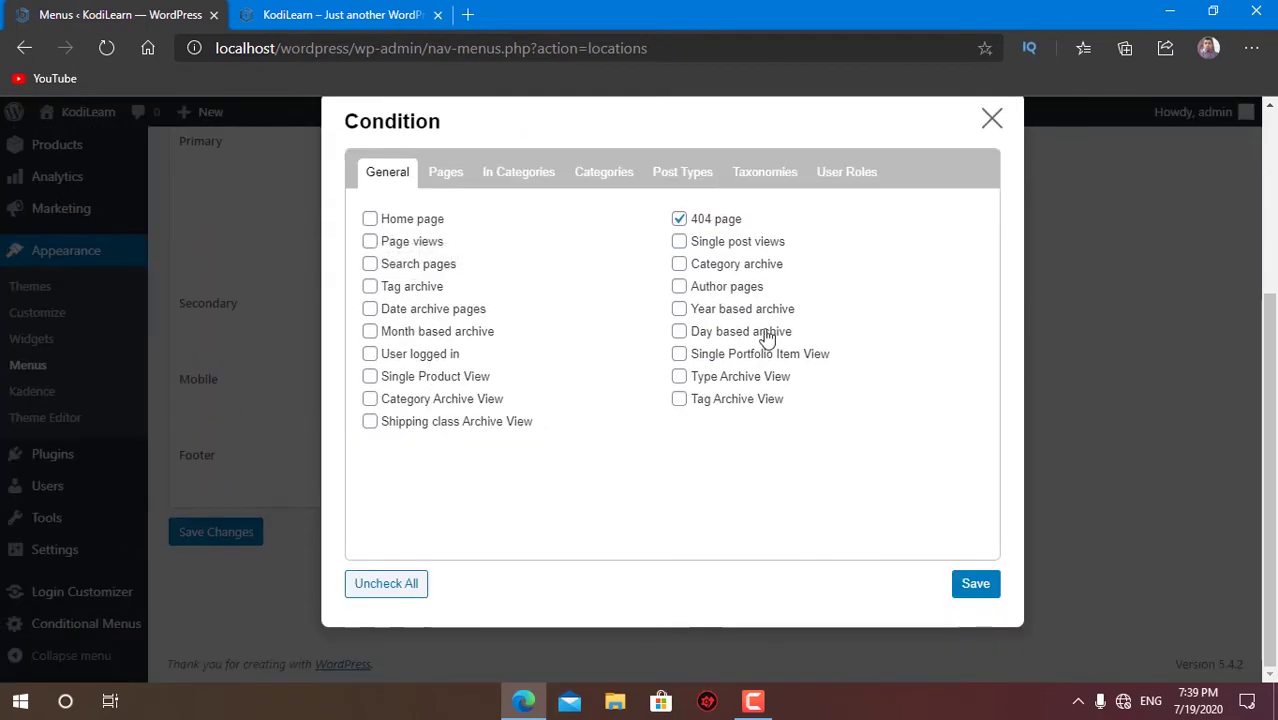
pyautogui.click(443, 171)
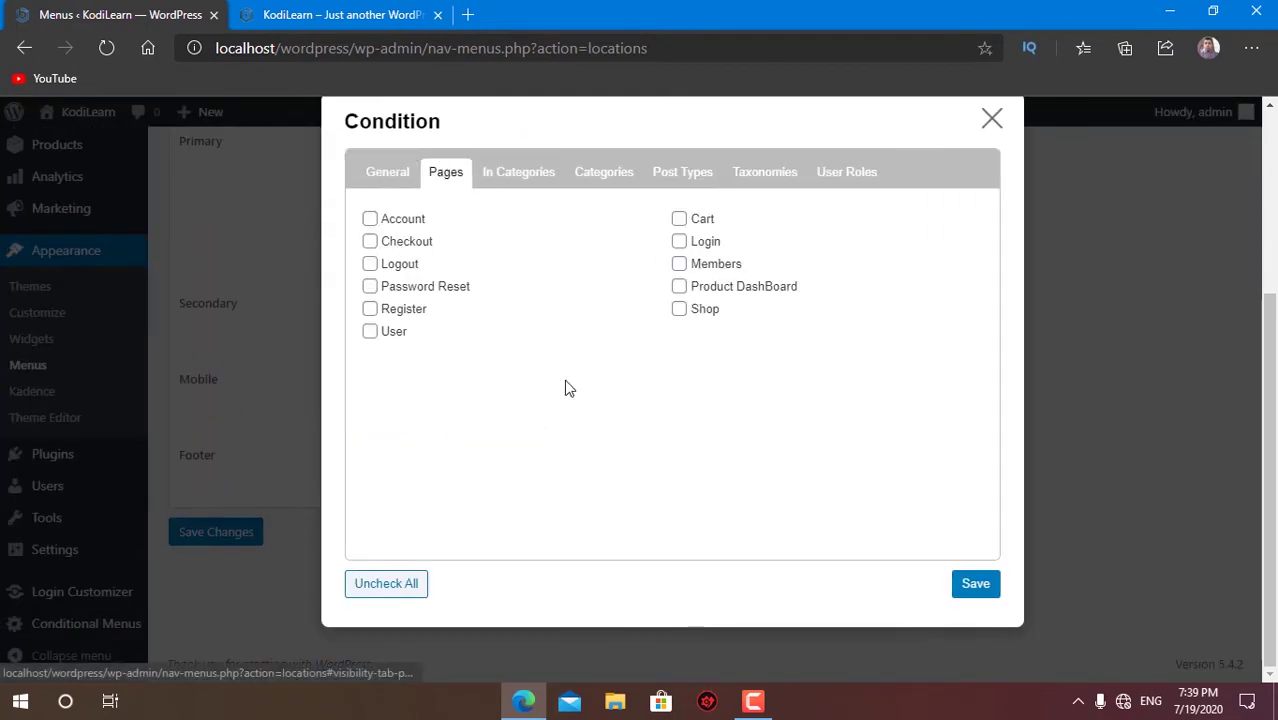
pyautogui.click(528, 176)
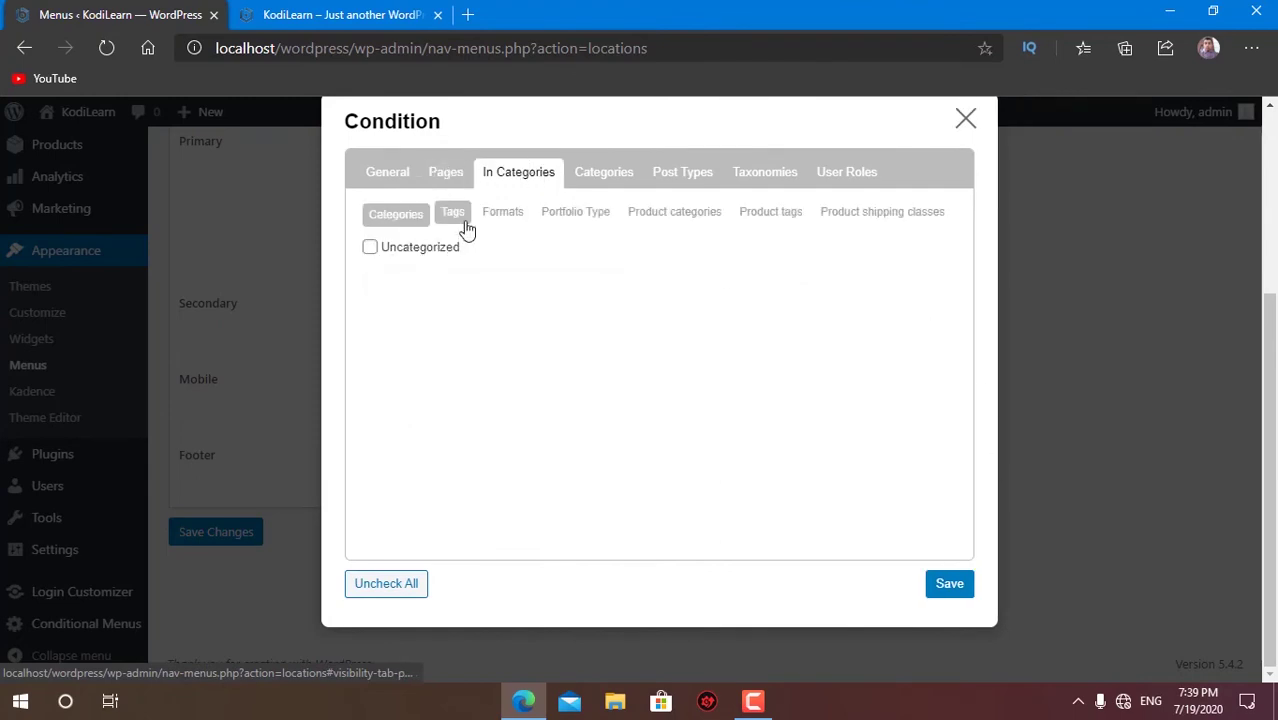
pyautogui.click(460, 218)
pyautogui.click(502, 213)
pyautogui.click(598, 216)
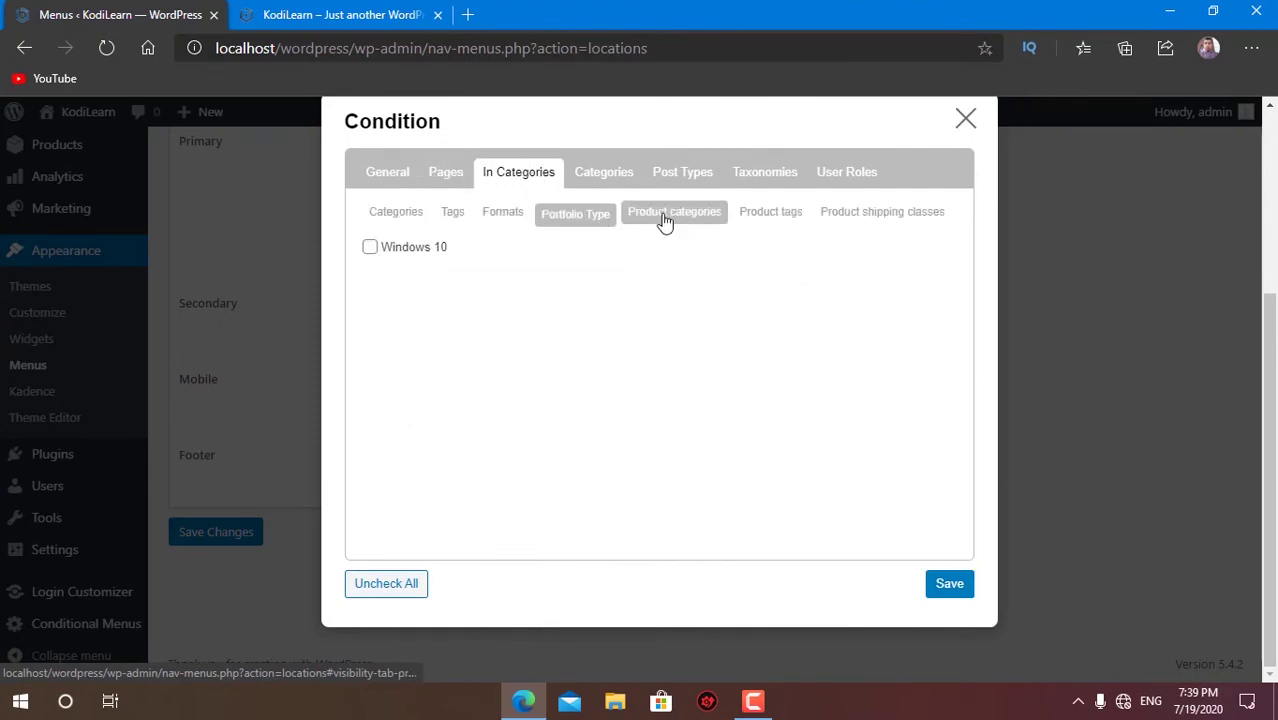
pyautogui.click(665, 217)
pyautogui.click(805, 226)
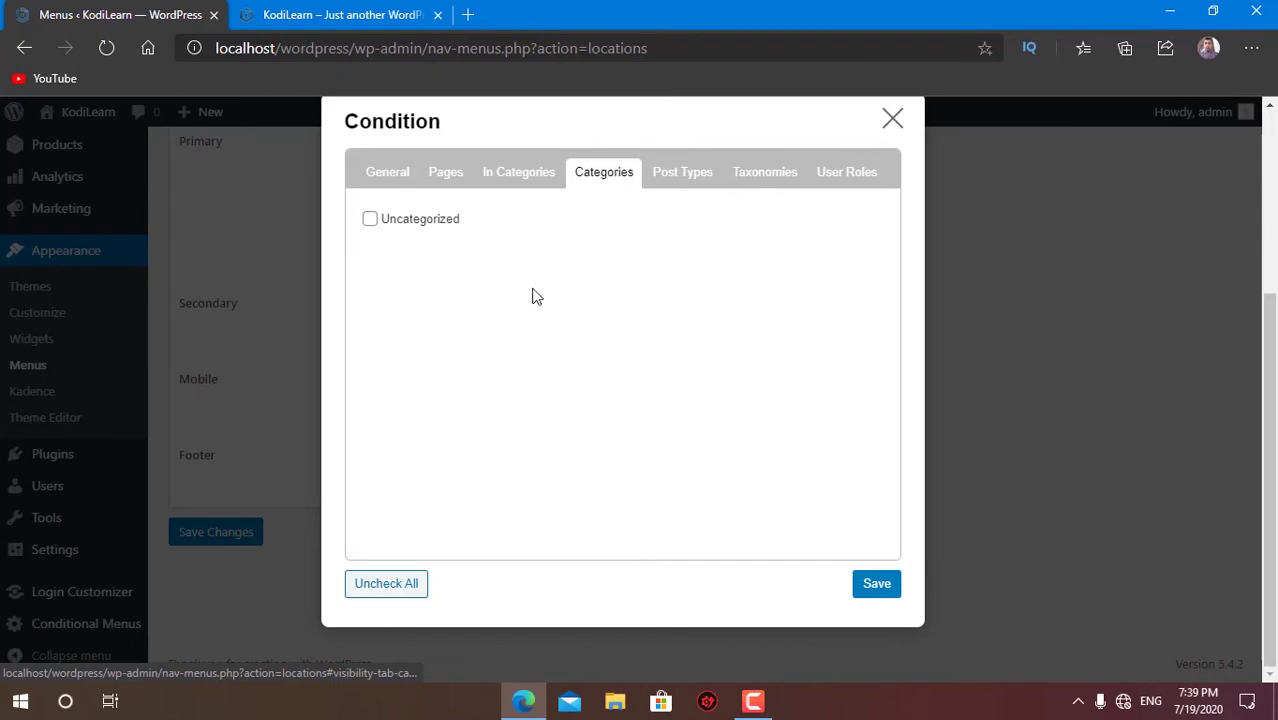
pyautogui.click(684, 168)
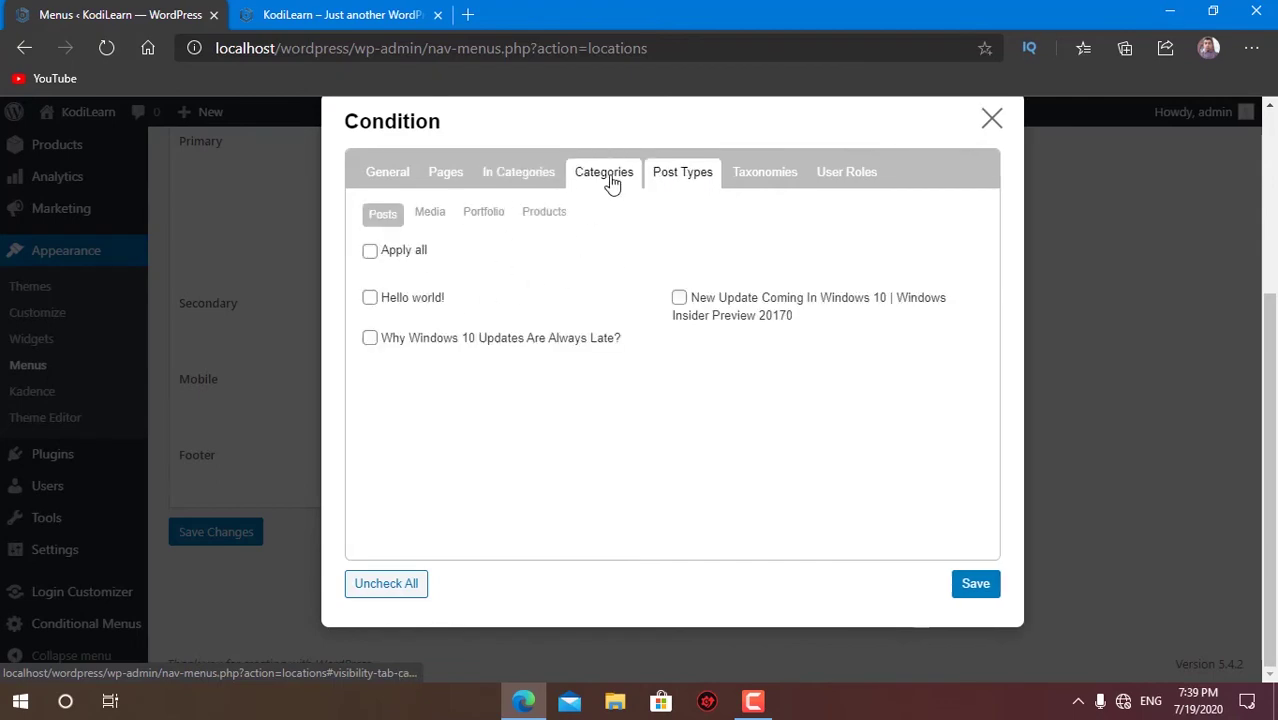
pyautogui.click(740, 174)
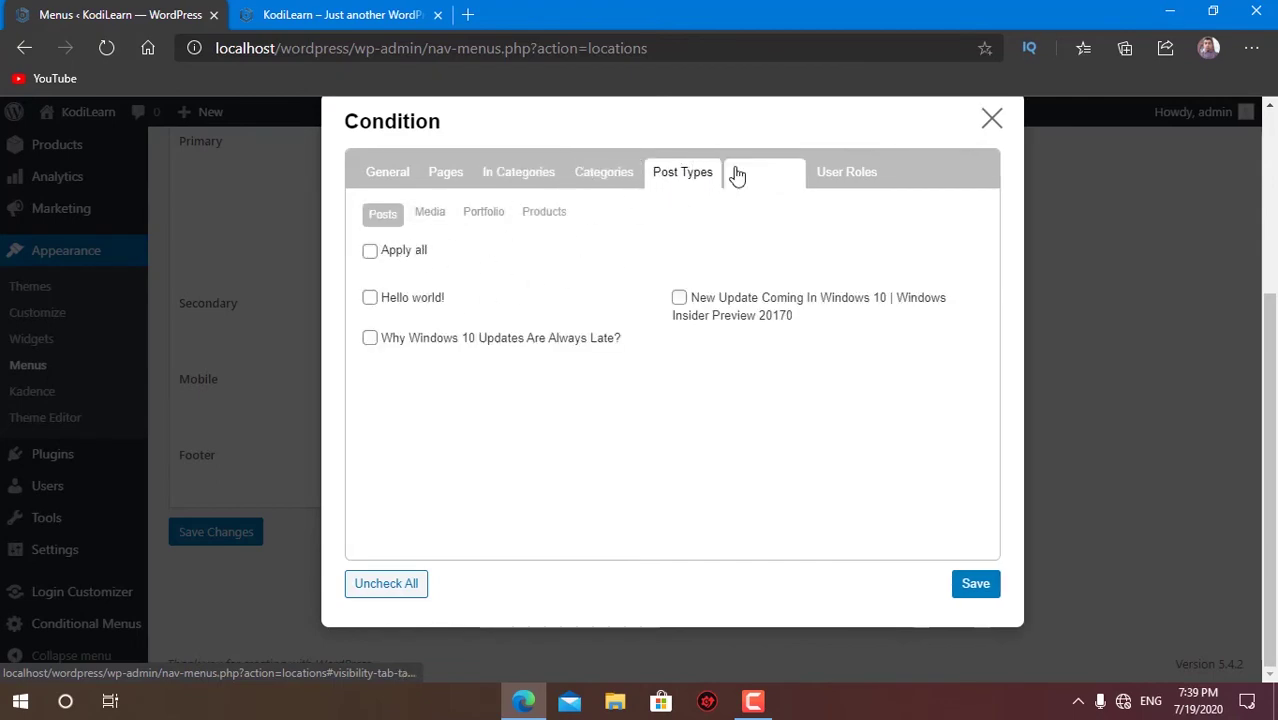
pyautogui.click(835, 178)
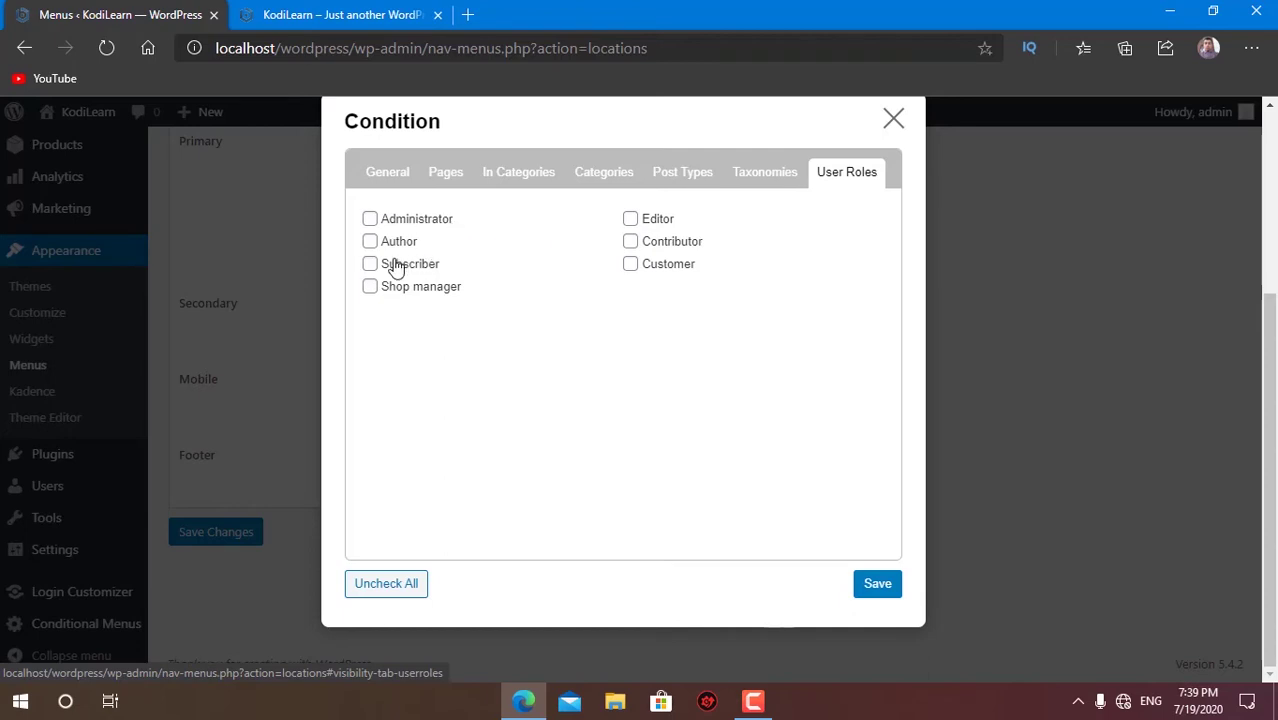
pyautogui.click(369, 218)
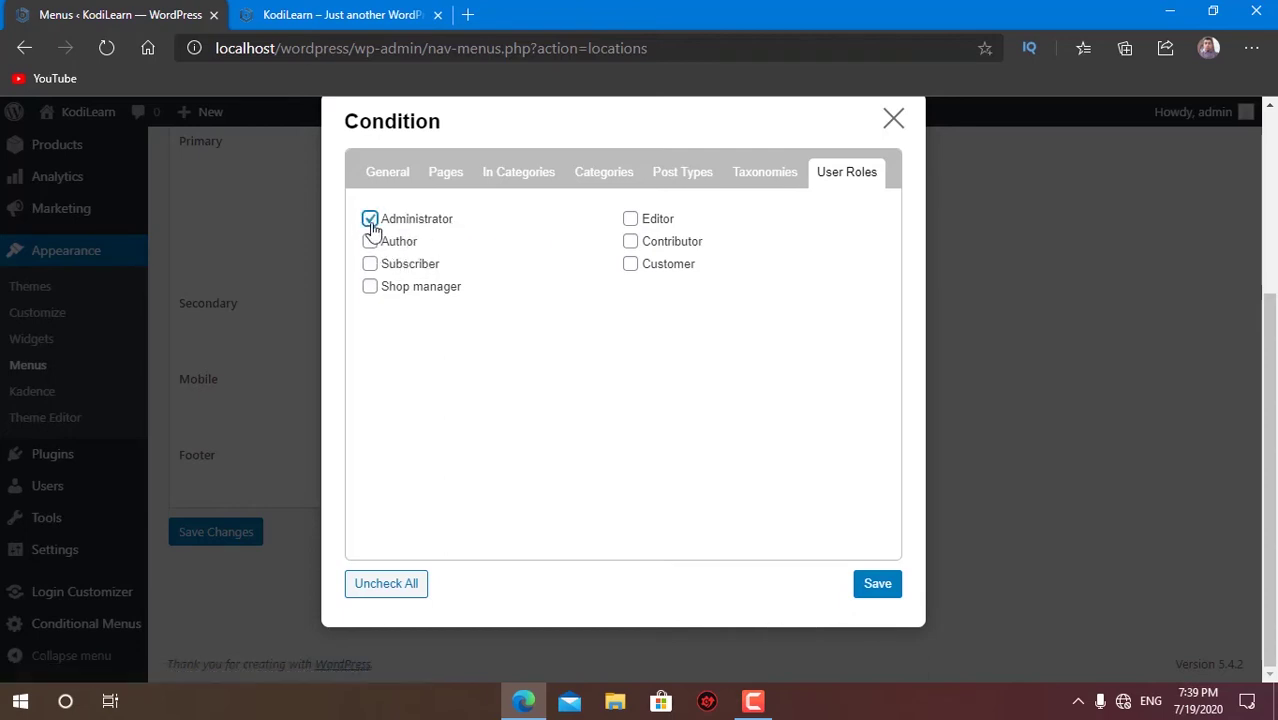
pyautogui.click(422, 219)
pyautogui.click(892, 119)
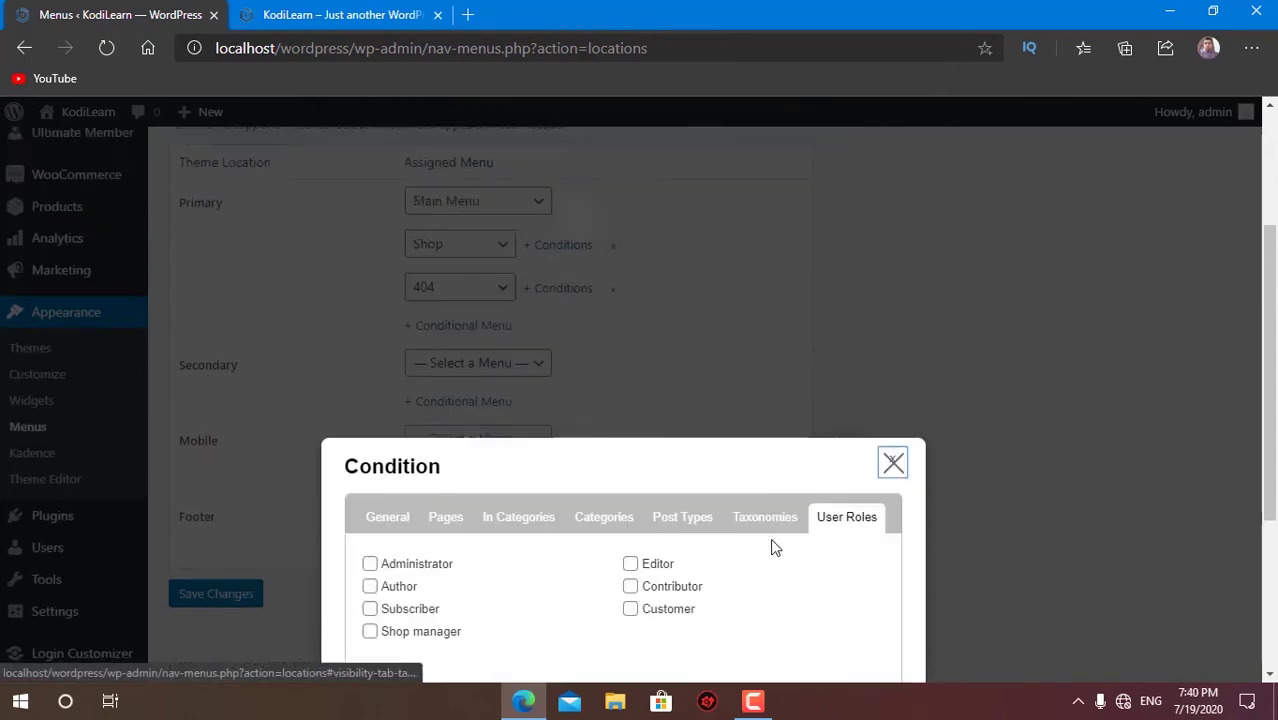
# - Check the header menu on the site's home page and return to the menu locations
pyautogui.scroll(-2, 613, 557)
pyautogui.click(341, 12)
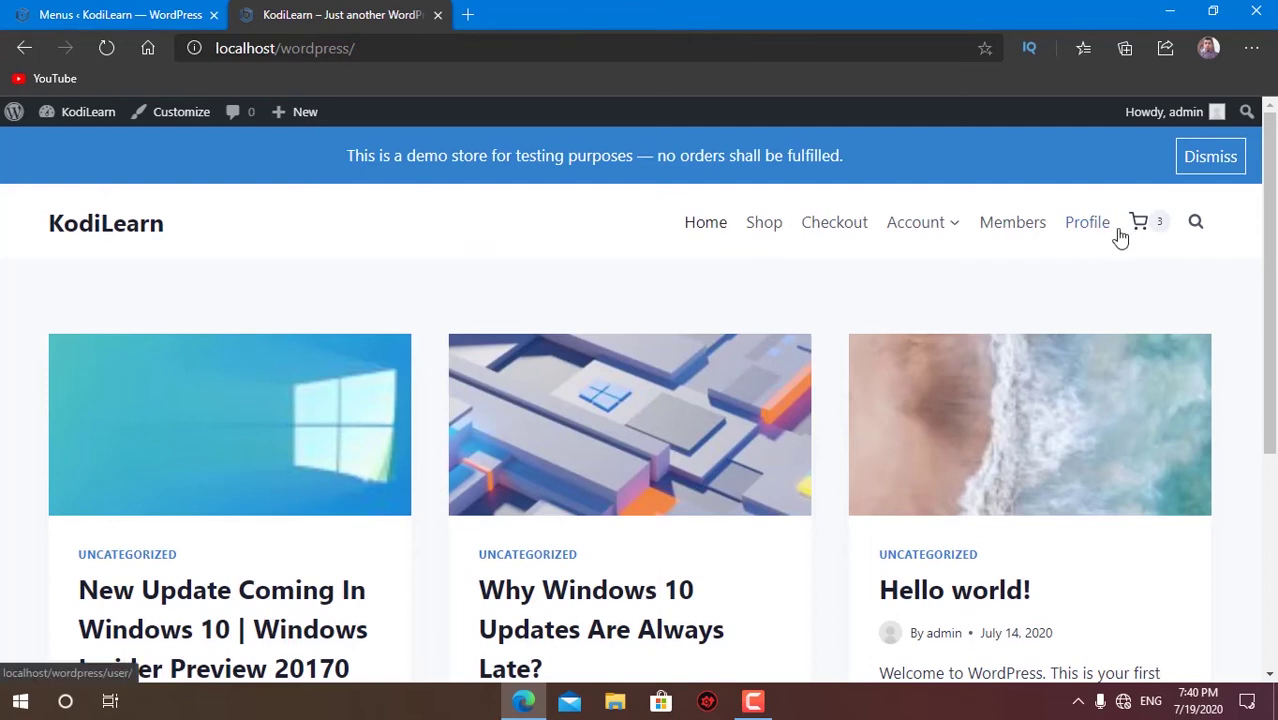
pyautogui.click(120, 14)
pyautogui.scroll(3, 285, 305)
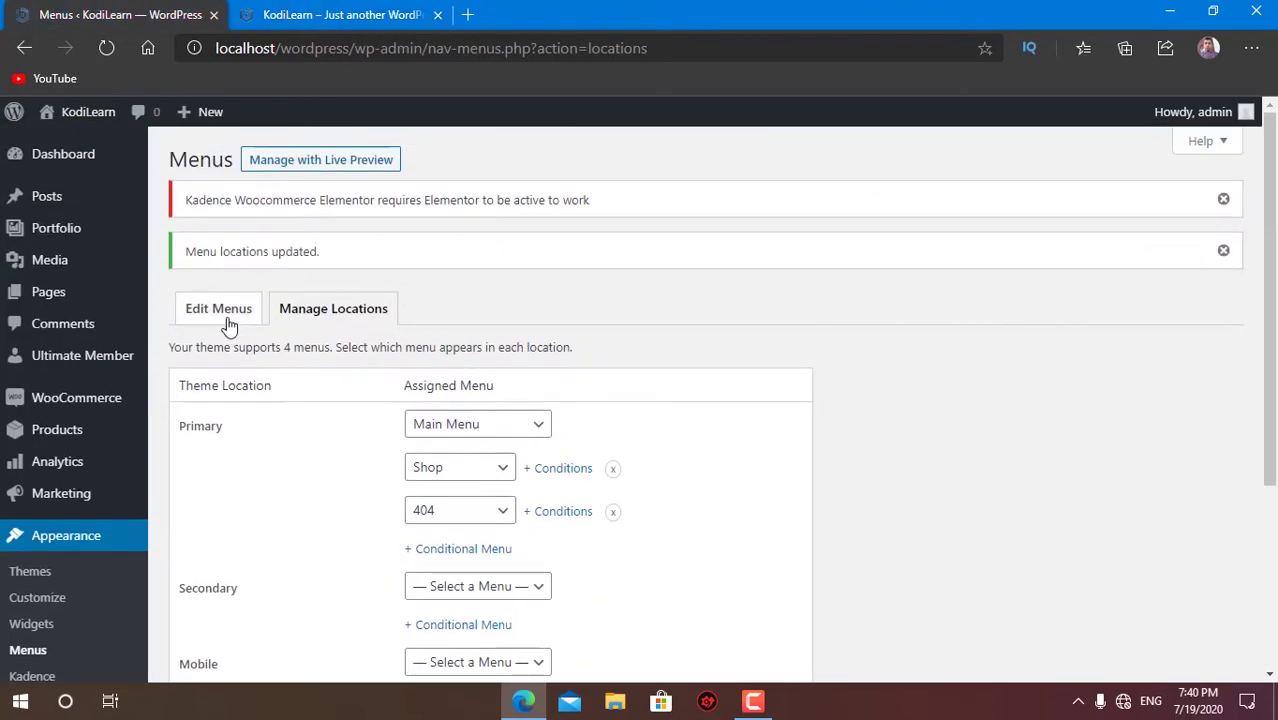
# - Create a new menu named admin
pyautogui.click(228, 318)
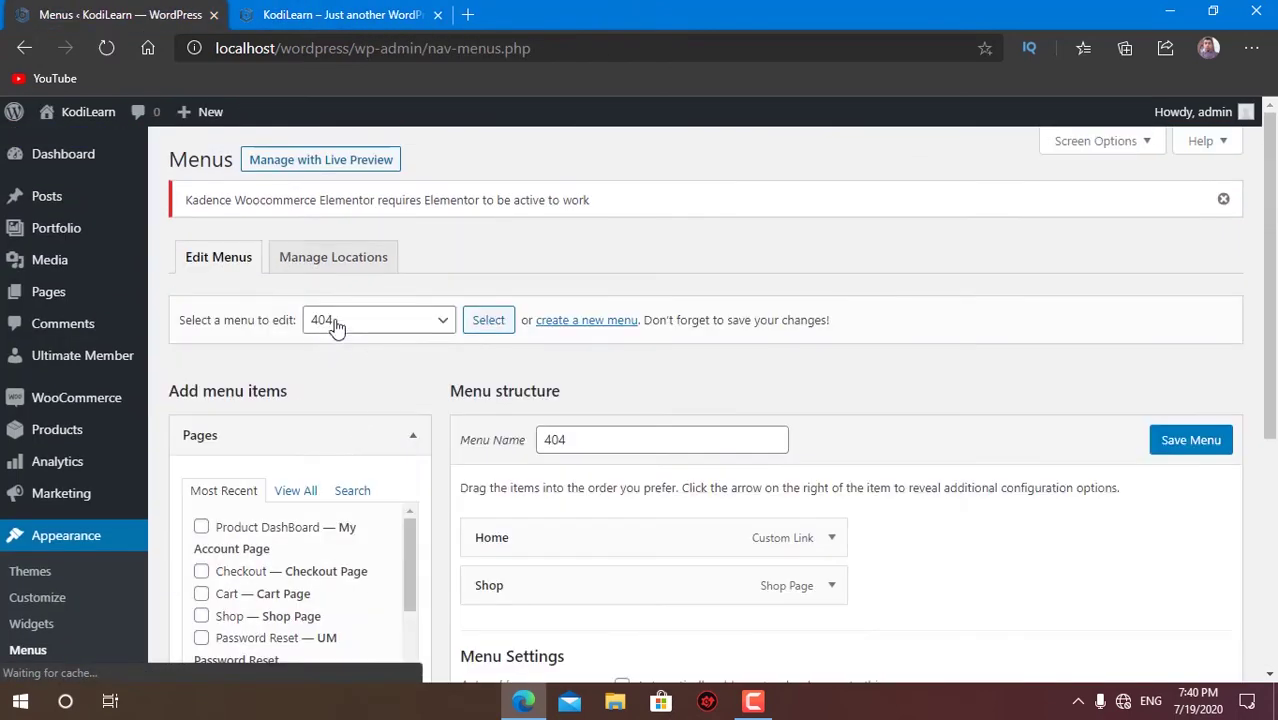
pyautogui.scroll(-1, 351, 420)
pyautogui.click(365, 228)
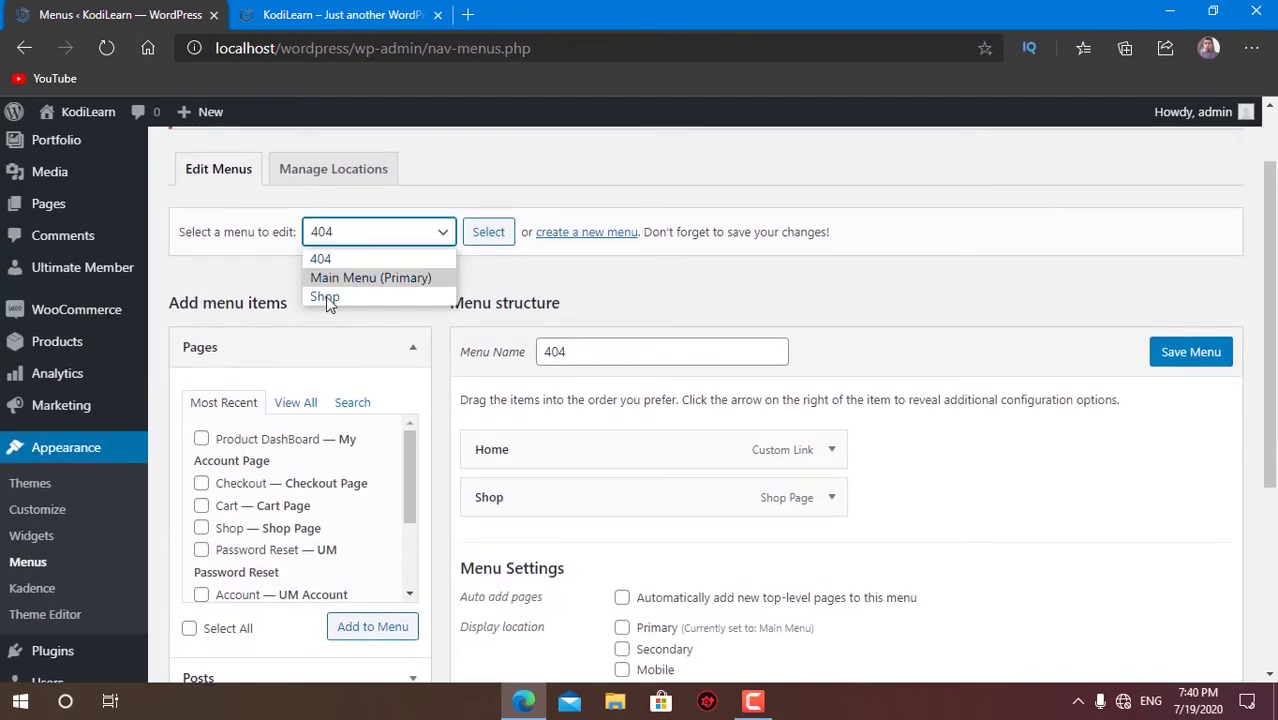
pyautogui.click(585, 234)
pyautogui.click(581, 438)
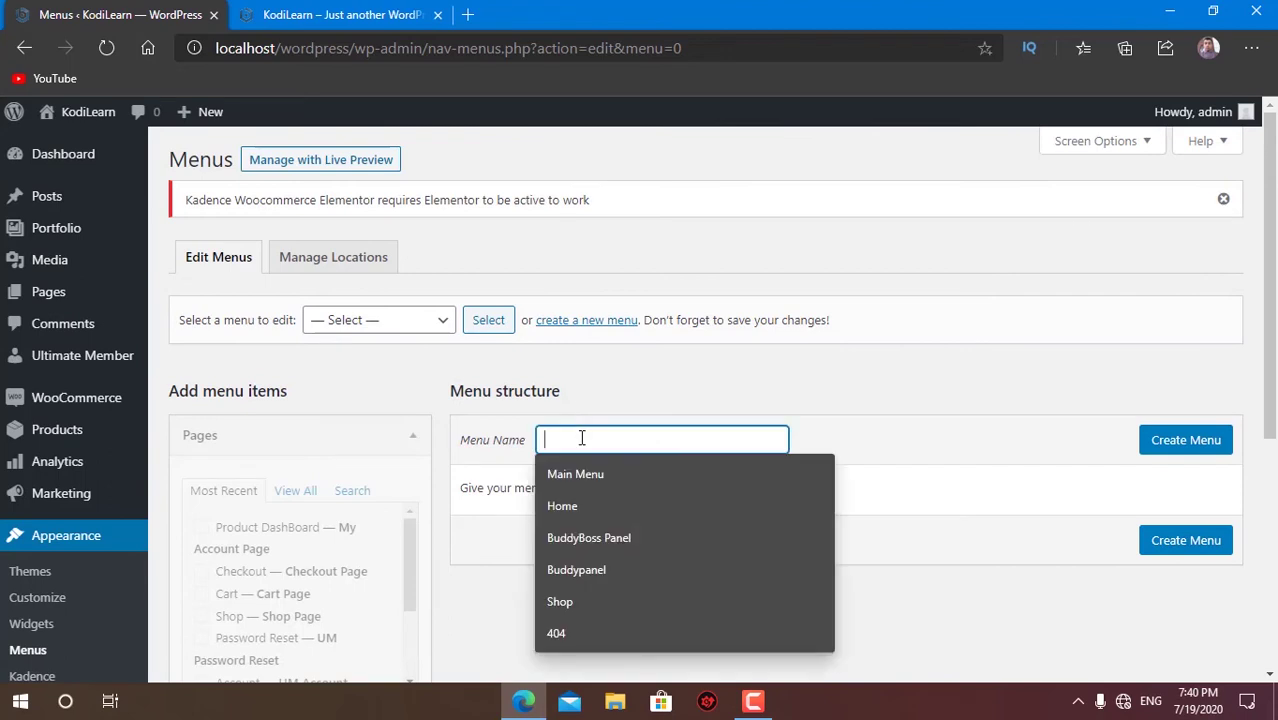
pyautogui.write('admin')
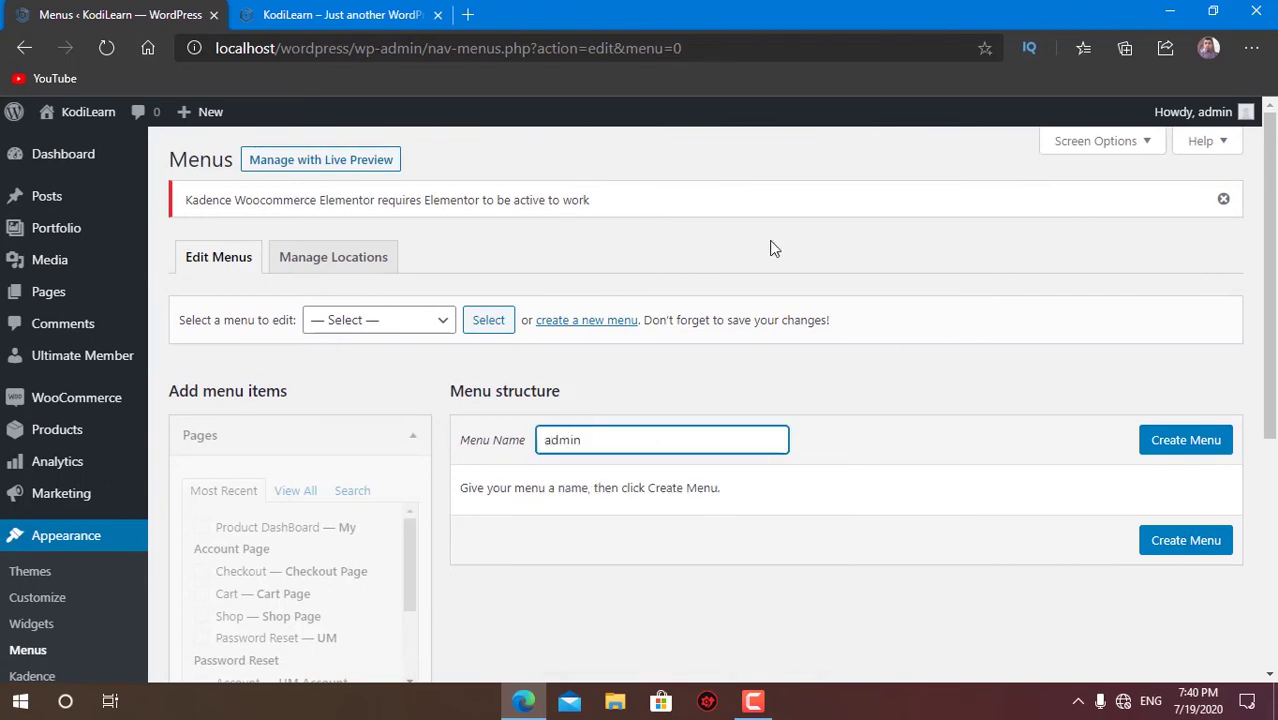
pyautogui.click(1196, 432)
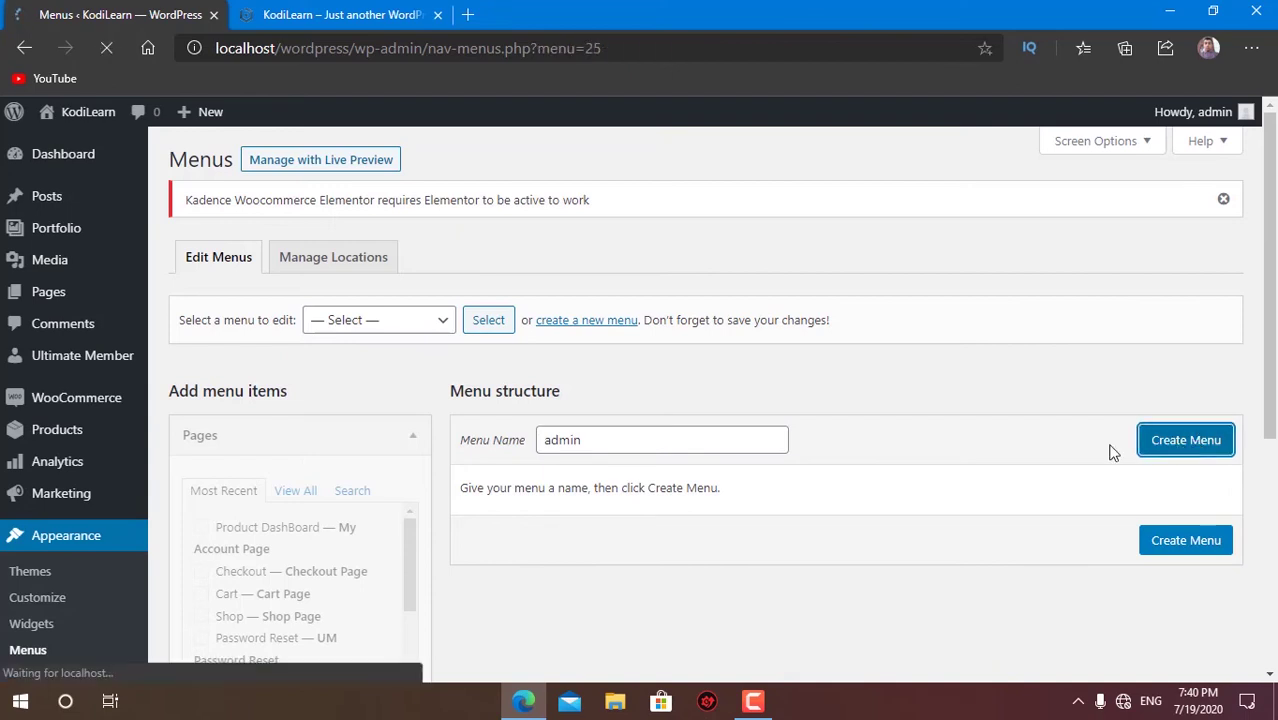
# - From the full page list, mark the Home, Account and Logout pages for the admin menu, leaving Login out
pyautogui.scroll(-3, 596, 440)
pyautogui.click(295, 314)
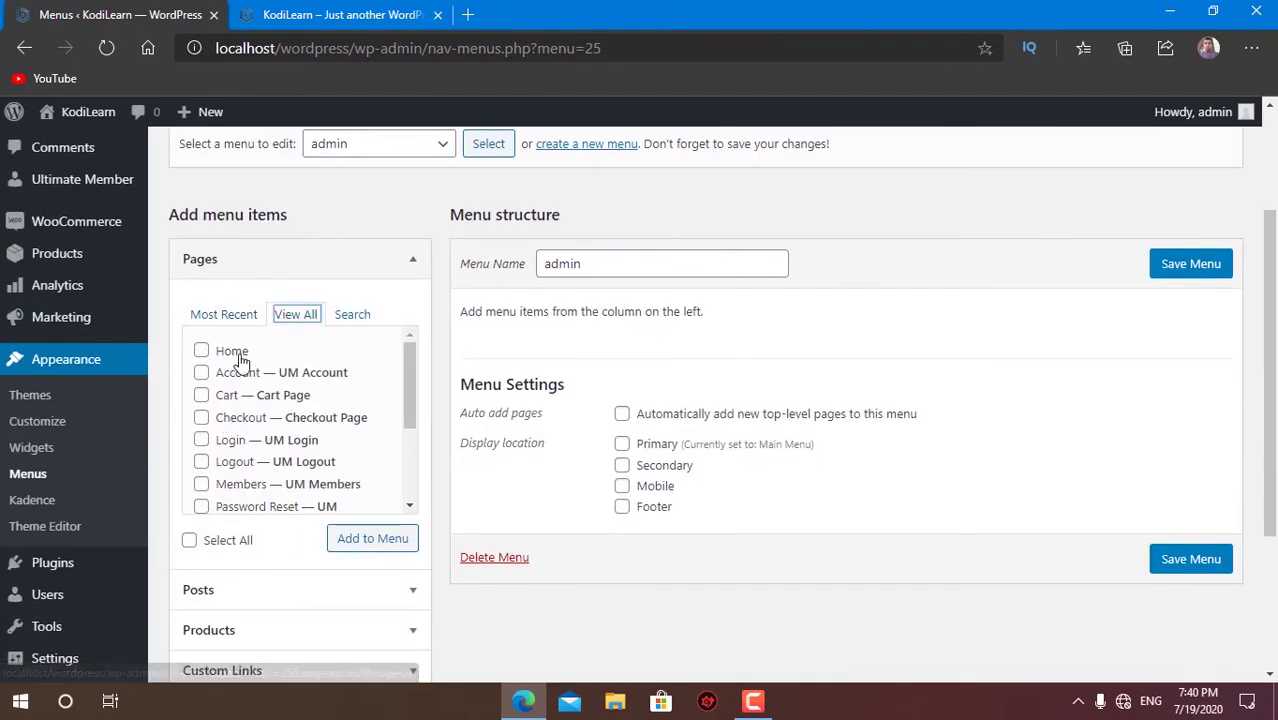
pyautogui.click(232, 350)
pyautogui.scroll(-1, 285, 389)
pyautogui.scroll(1, 292, 392)
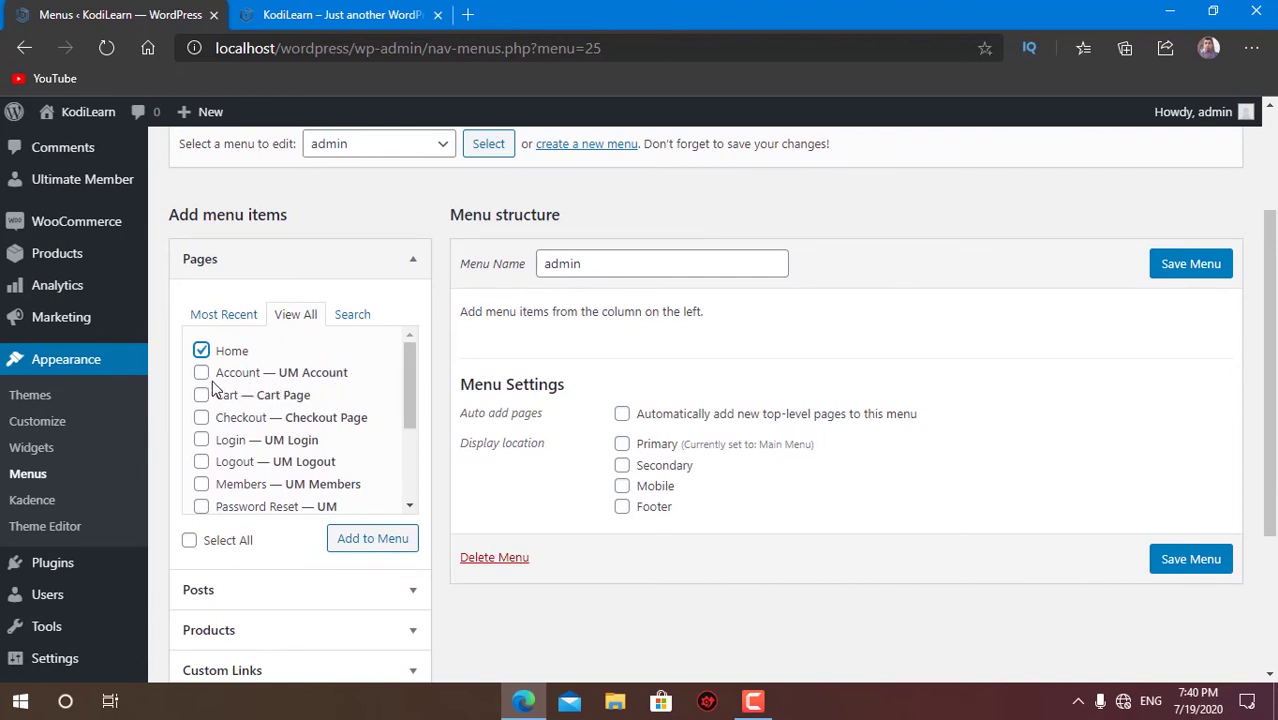
pyautogui.click(237, 381)
pyautogui.click(232, 441)
pyautogui.click(251, 462)
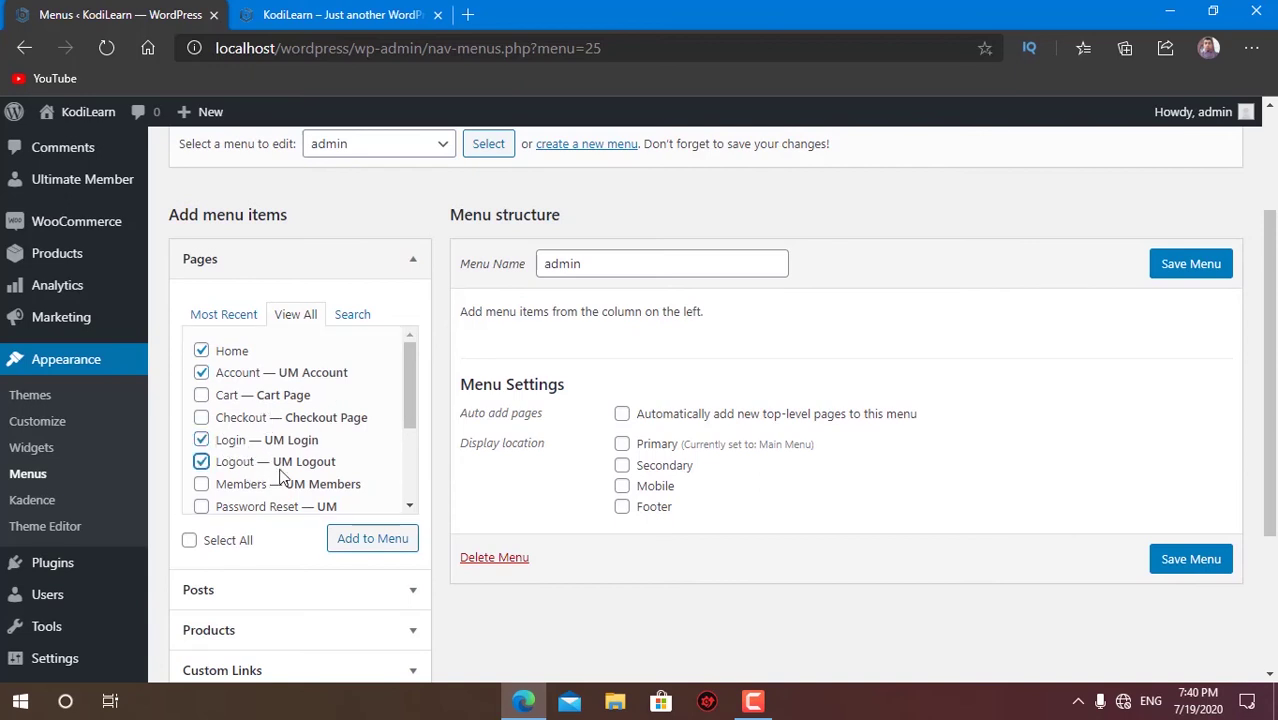
pyautogui.click(203, 441)
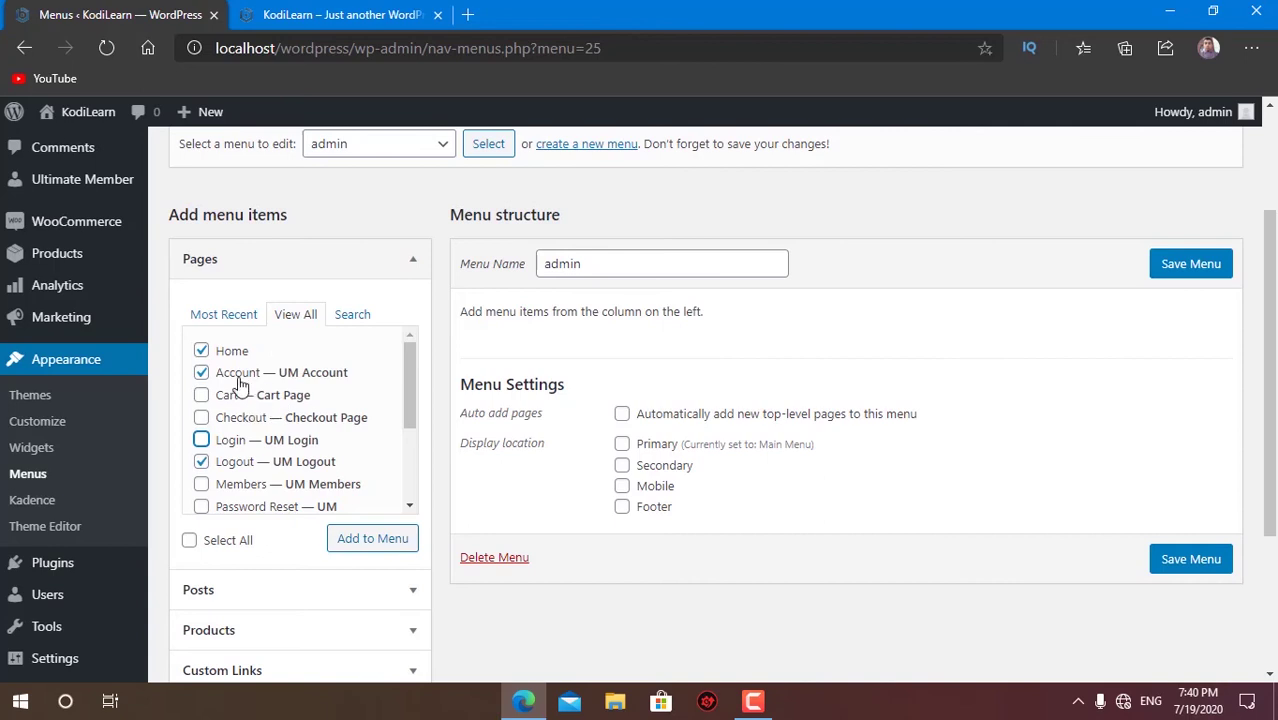
# - Mark the Members, Password Reset, Shop and User pages as well, and add all marked pages to the admin menu
pyautogui.scroll(-2, 240, 460)
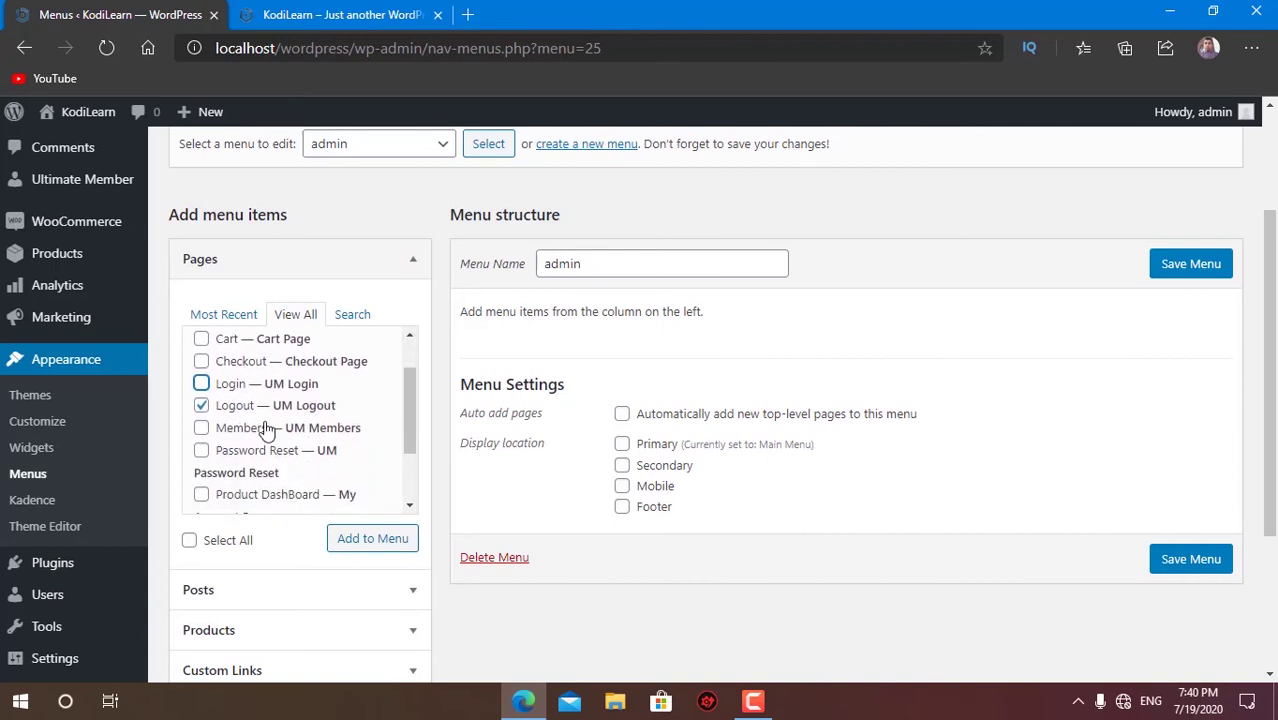
pyautogui.click(272, 430)
pyautogui.scroll(-1, 278, 455)
pyautogui.click(278, 424)
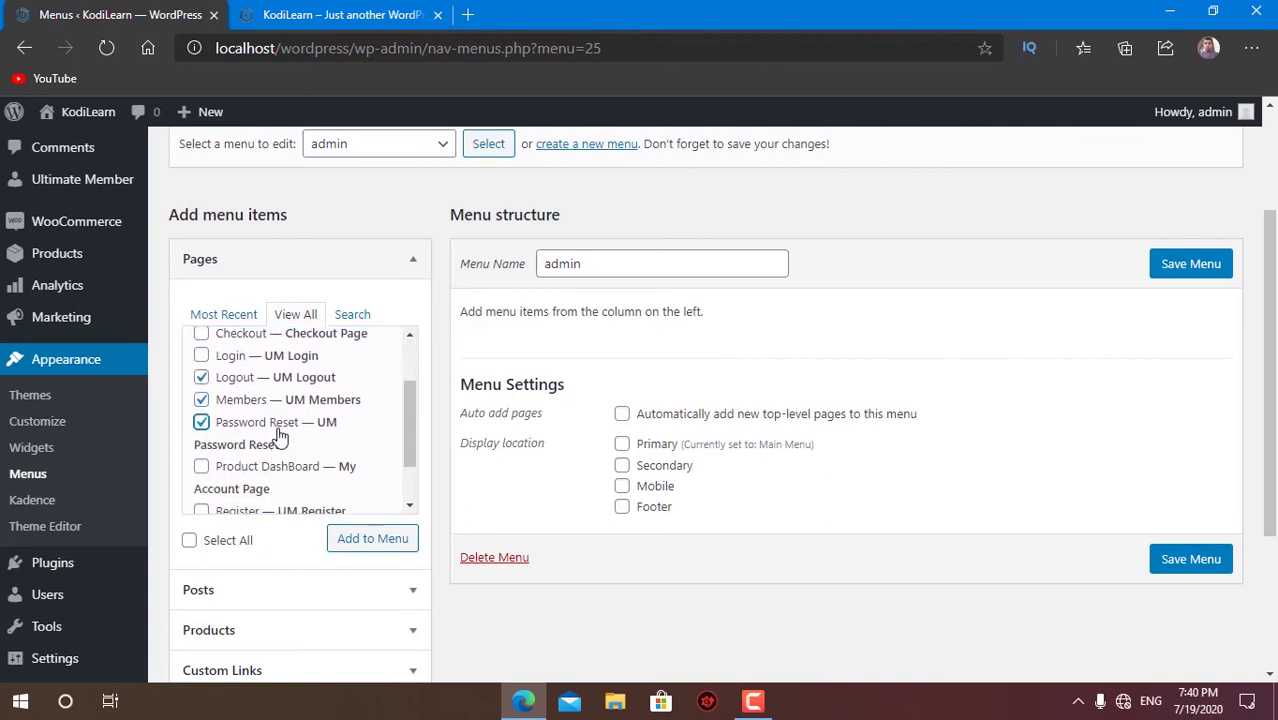
pyautogui.scroll(-1, 300, 450)
pyautogui.scroll(-2, 310, 455)
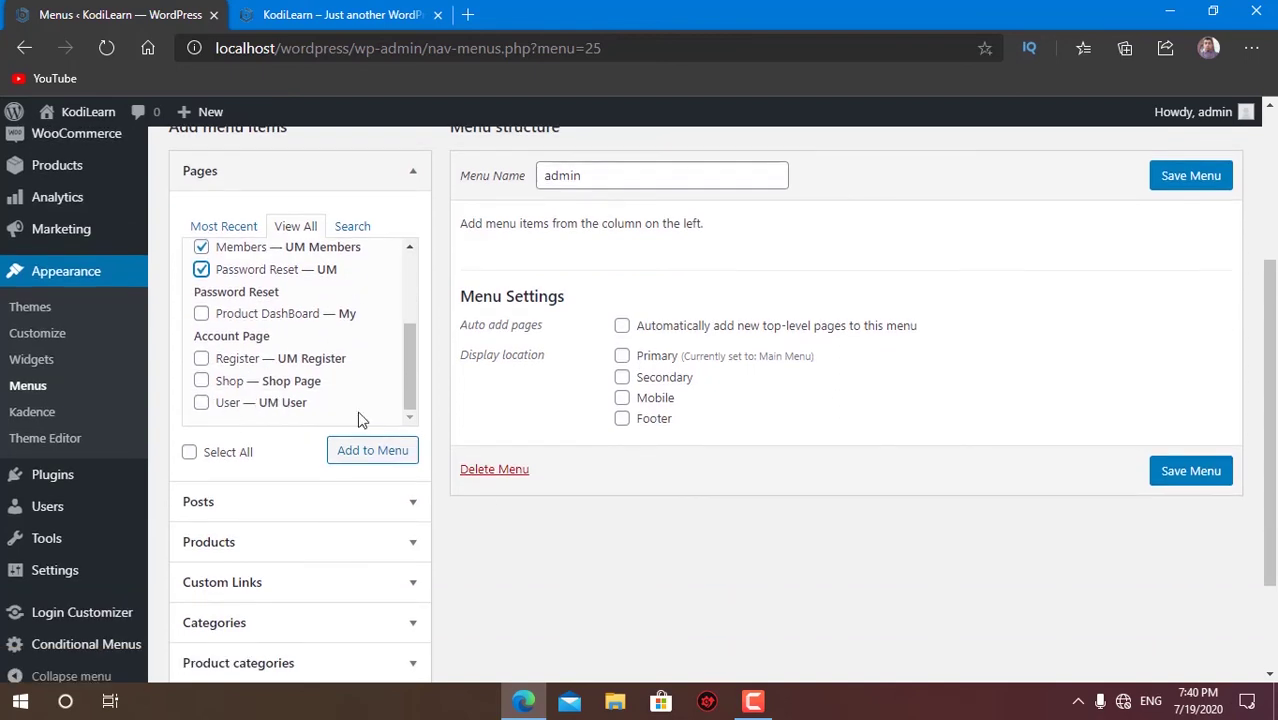
pyautogui.scroll(1, 485, 505)
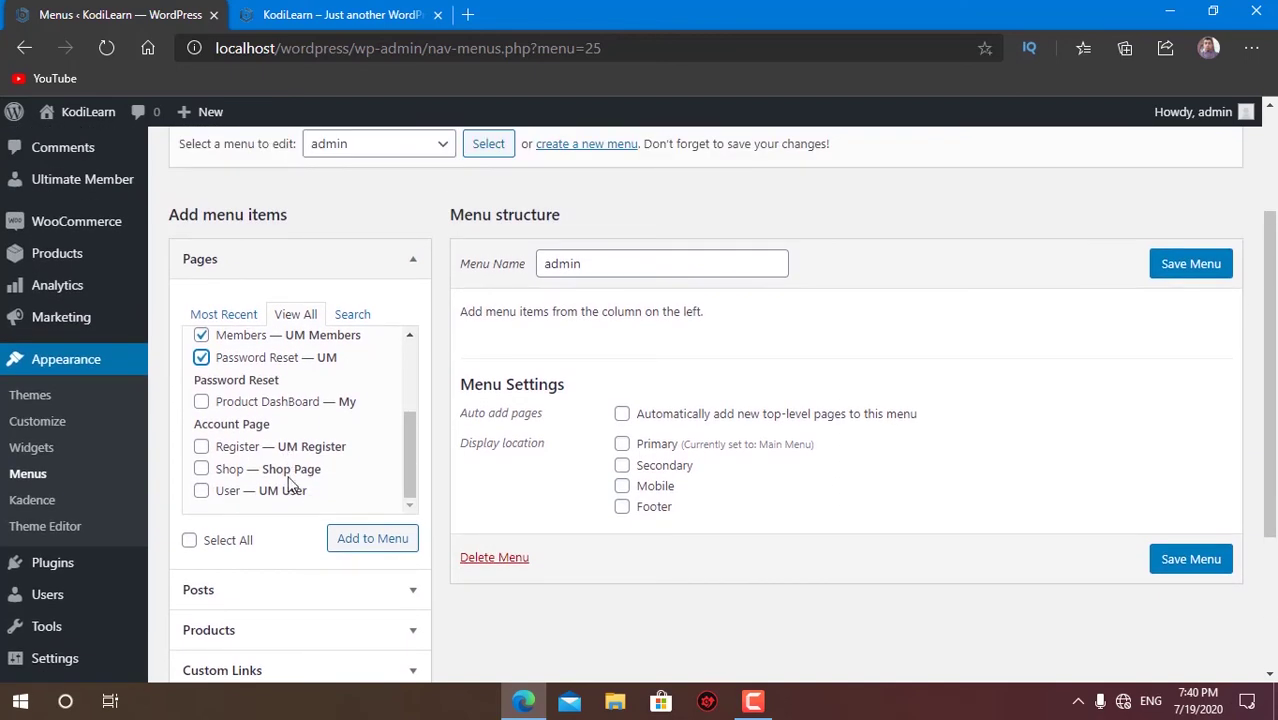
pyautogui.click(285, 472)
pyautogui.click(278, 493)
pyautogui.click(397, 547)
# - Change the navigation label of the User menu item to Profile
pyautogui.scroll(-3, 689, 485)
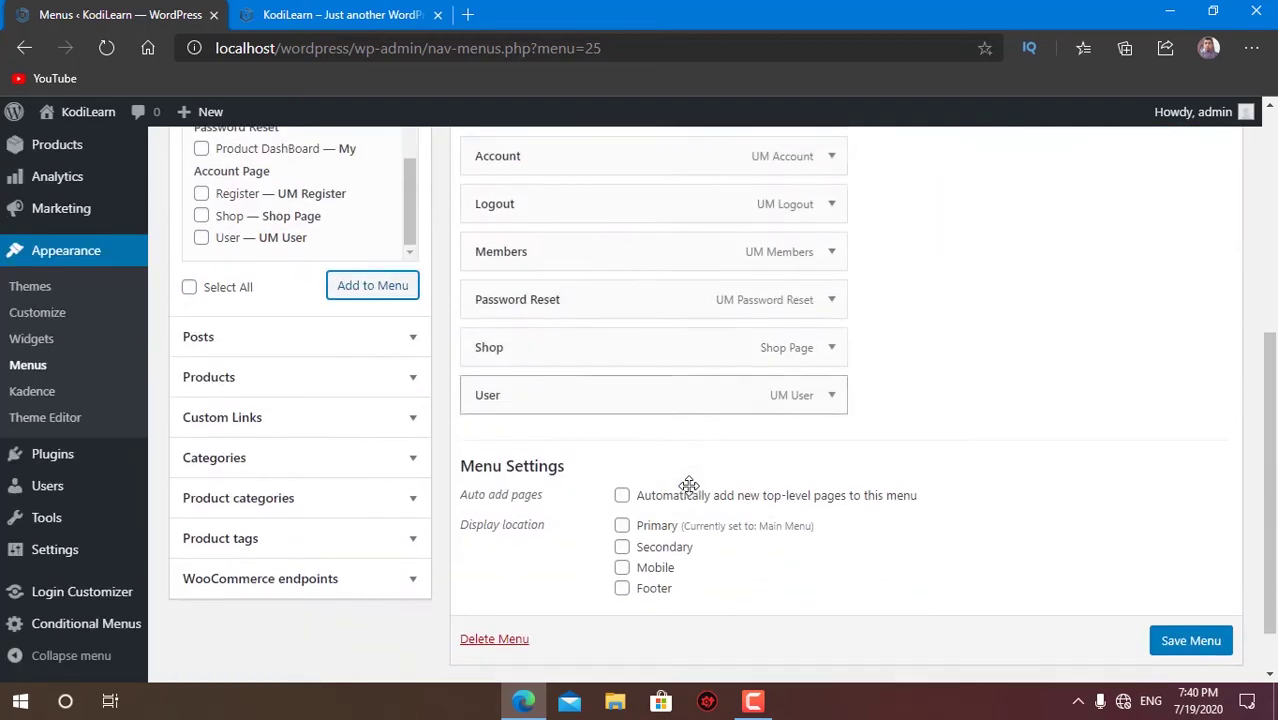
pyautogui.click(822, 396)
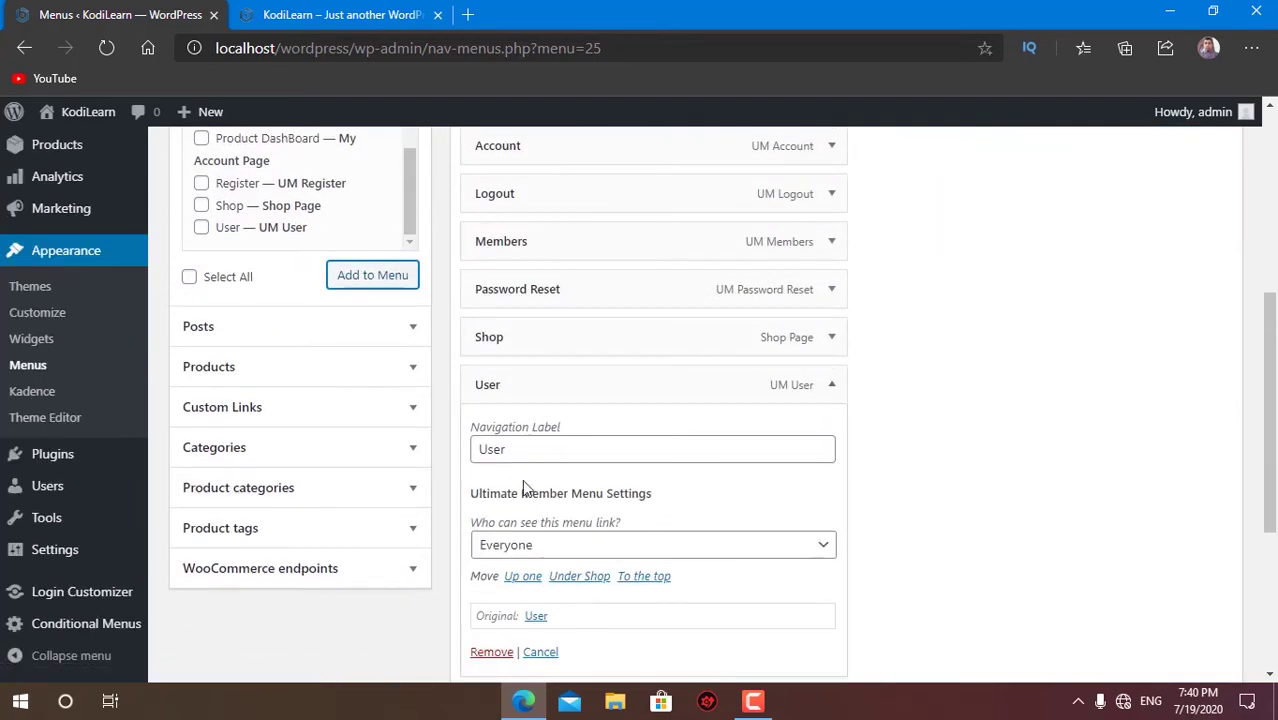
pyautogui.moveTo(510, 449); pyautogui.dragTo(417, 458)
pyautogui.write('Pr')
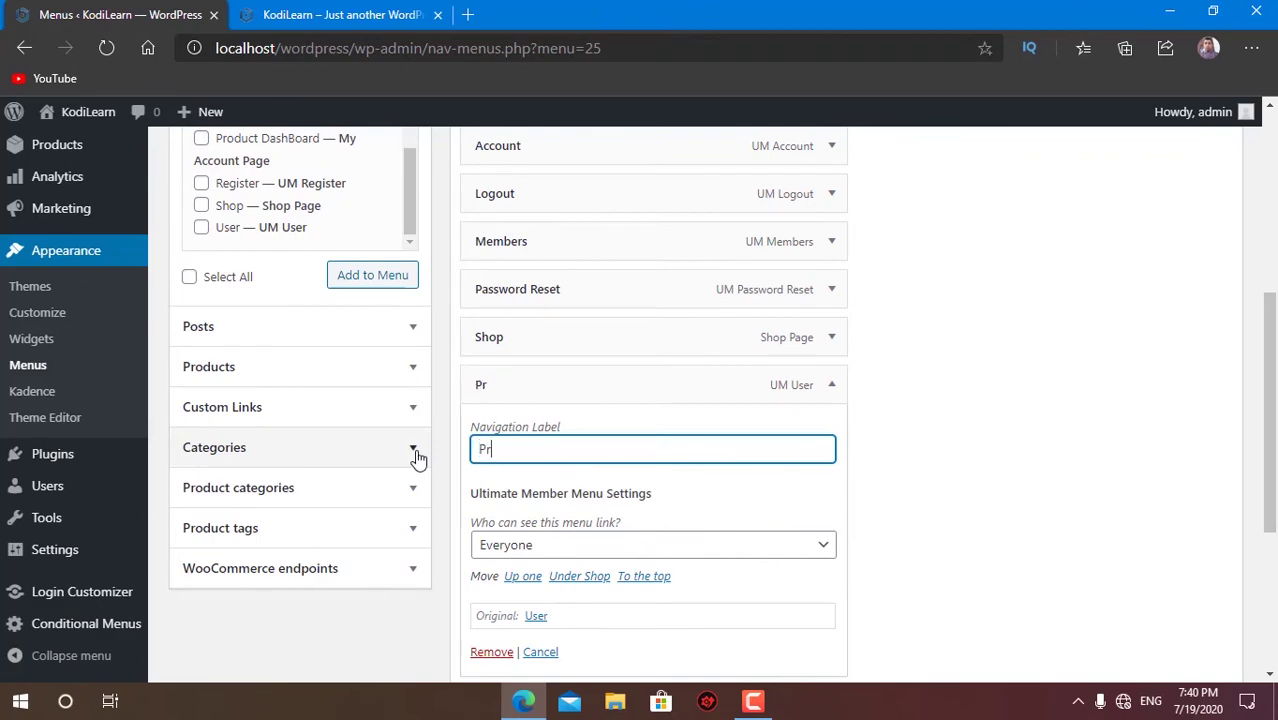
pyautogui.write('ofile')
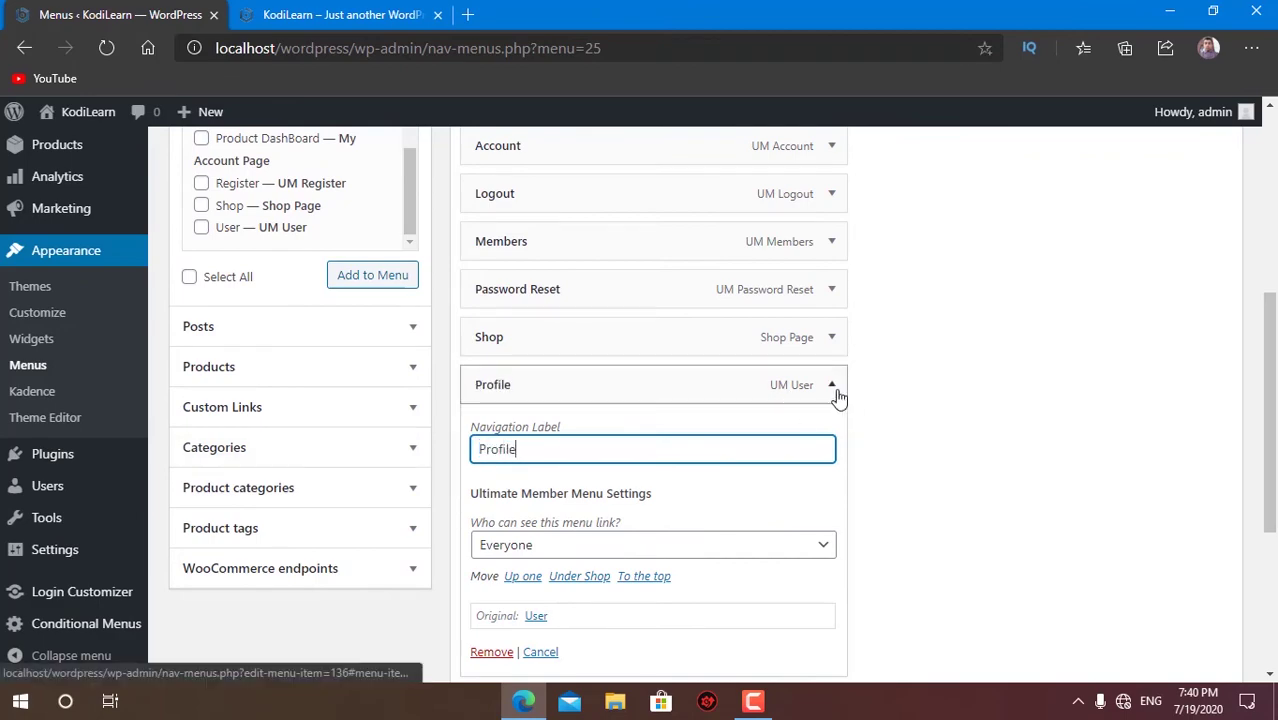
pyautogui.click(834, 392)
# - Start a custom link for the admin menu and enter Dashboard as its URL
pyautogui.click(312, 495)
pyautogui.scroll(-2, 377, 549)
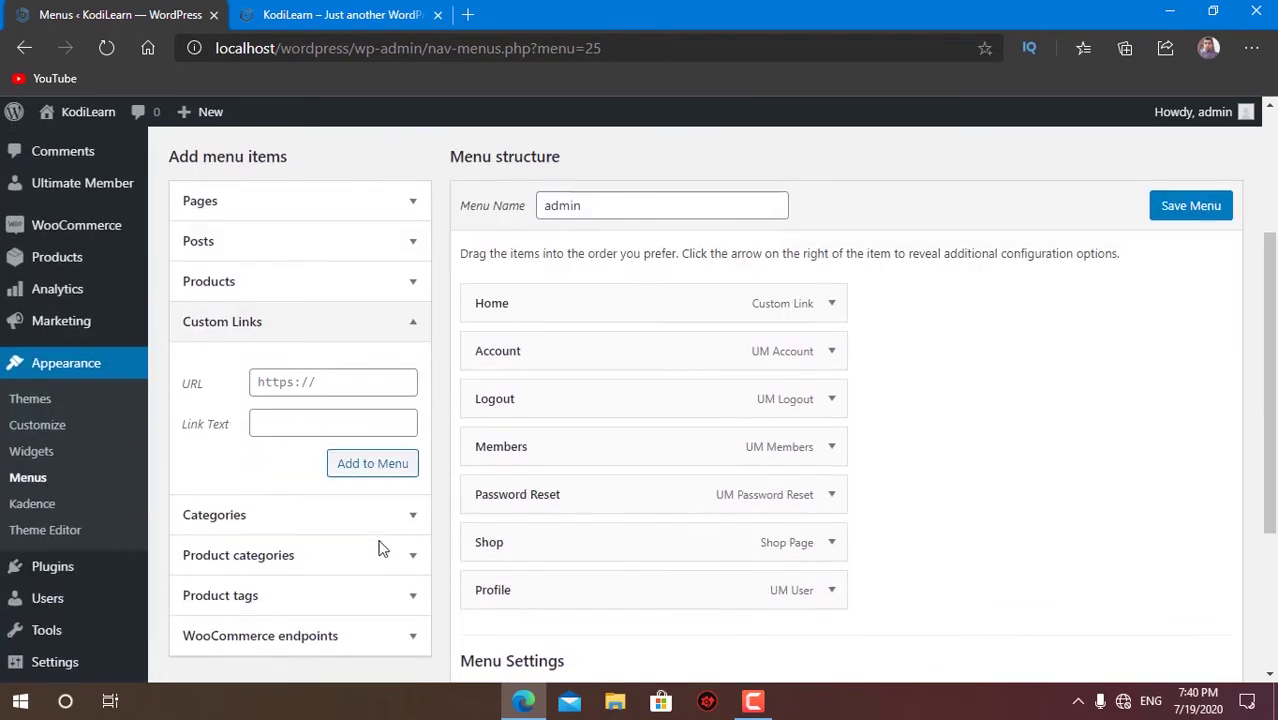
pyautogui.click(334, 378)
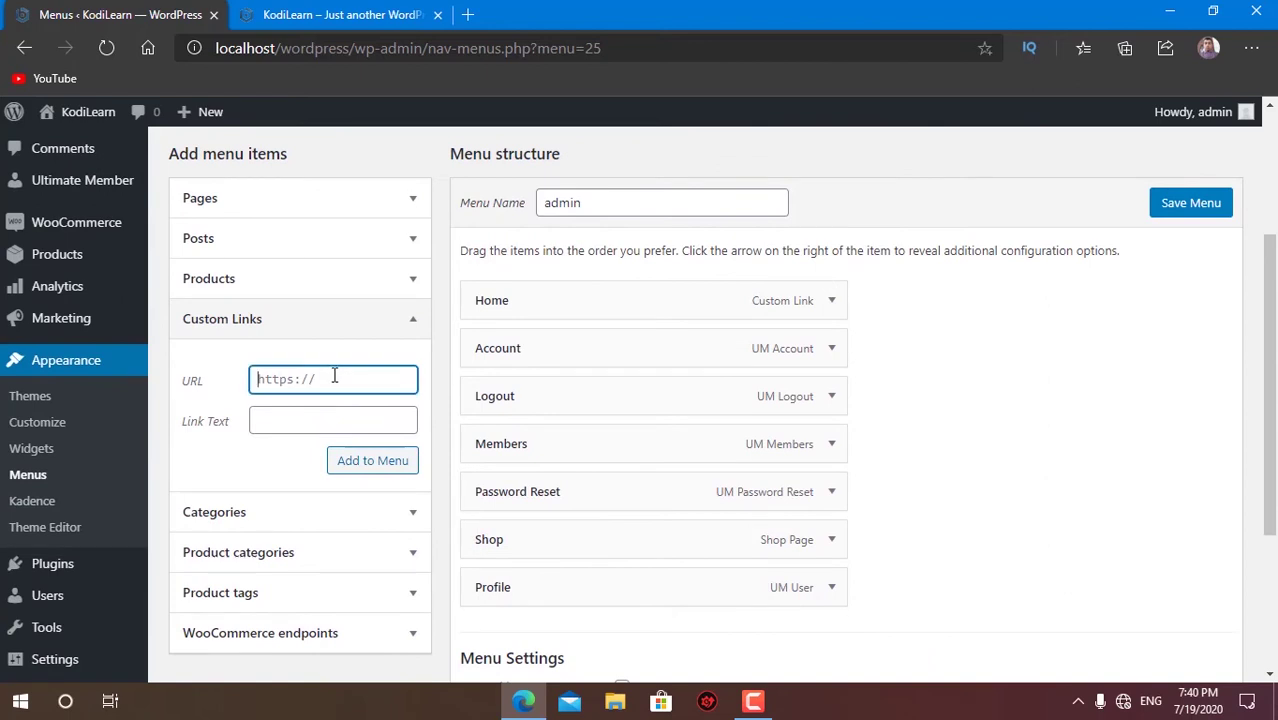
pyautogui.write('Dashboard')
pyautogui.click(296, 414)
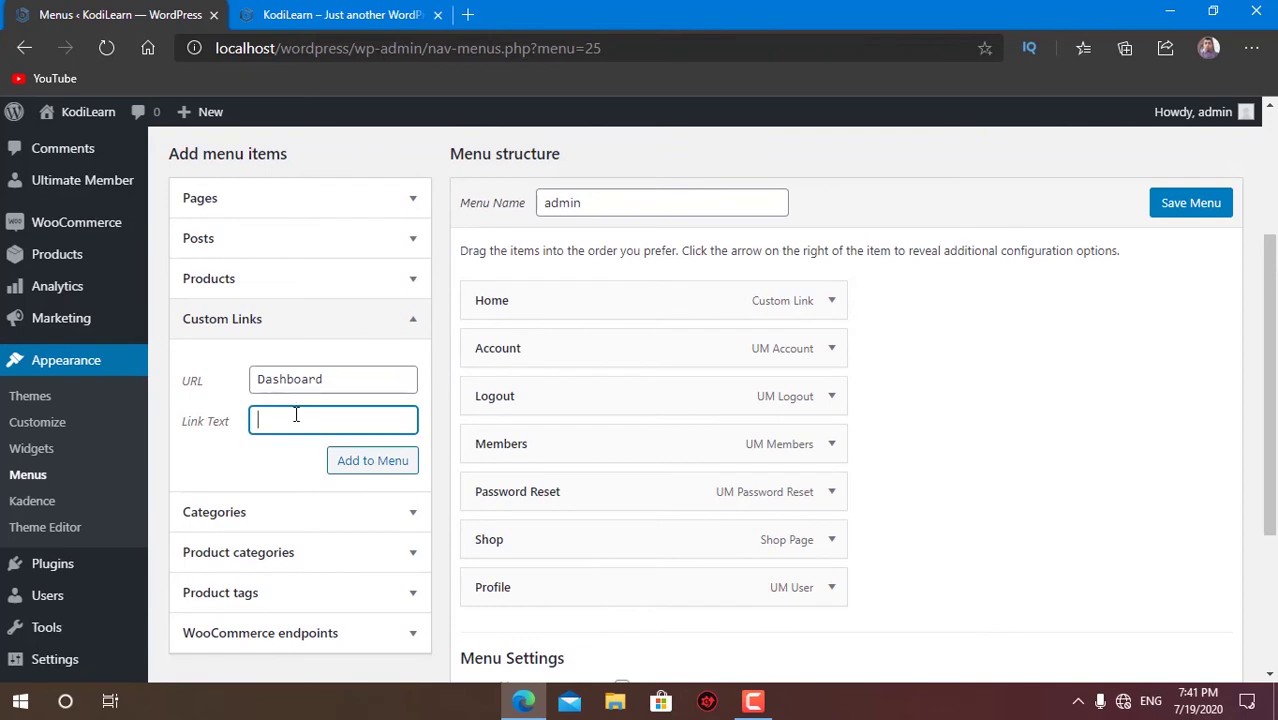
# - Copy the localhost/wordpress/ part of the site address and paste it as the custom link's text
pyautogui.moveTo(355, 48); pyautogui.dragTo(188, 55)
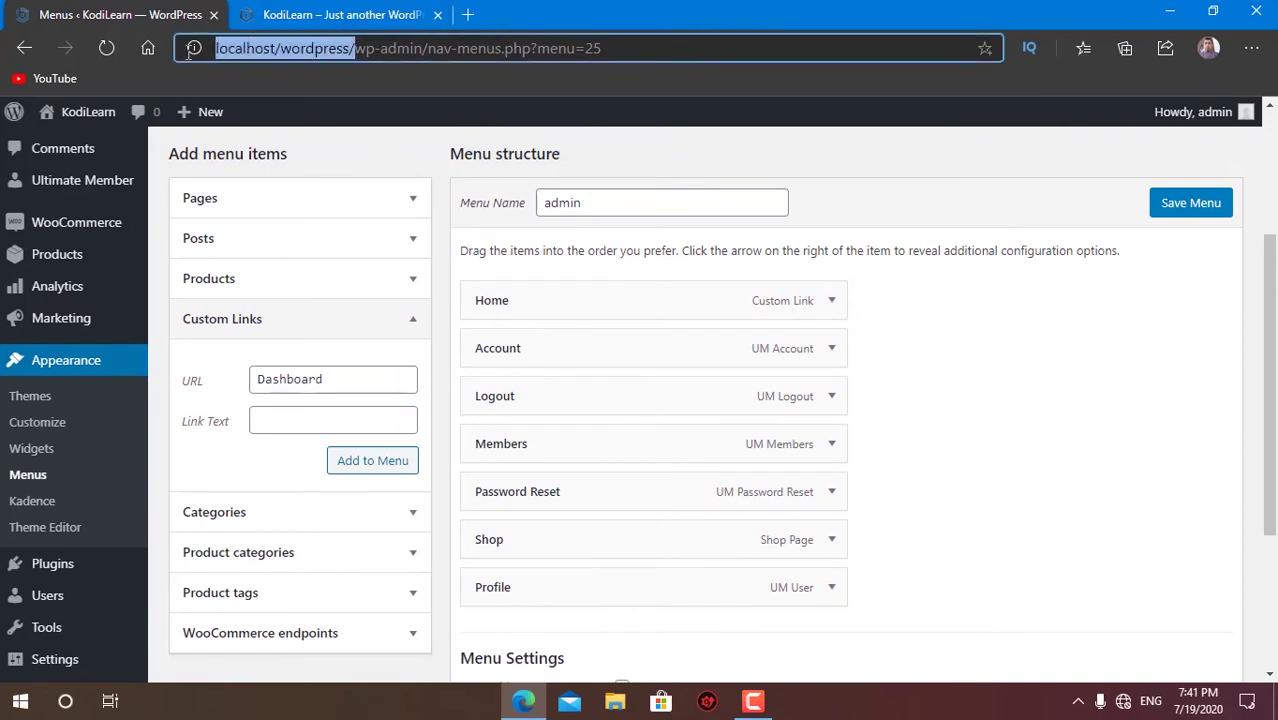
pyautogui.rightClick(268, 52)
pyautogui.click(362, 198)
pyautogui.click(317, 418)
pyautogui.rightClick(318, 418)
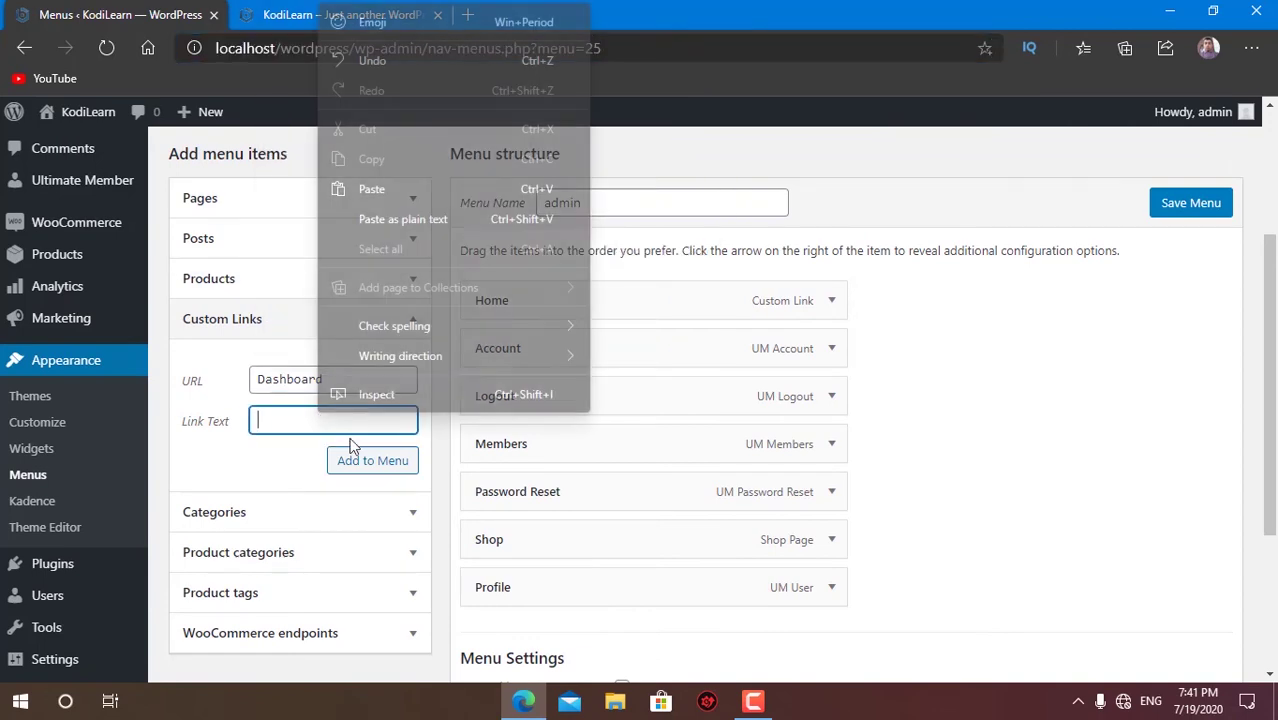
pyautogui.click(372, 190)
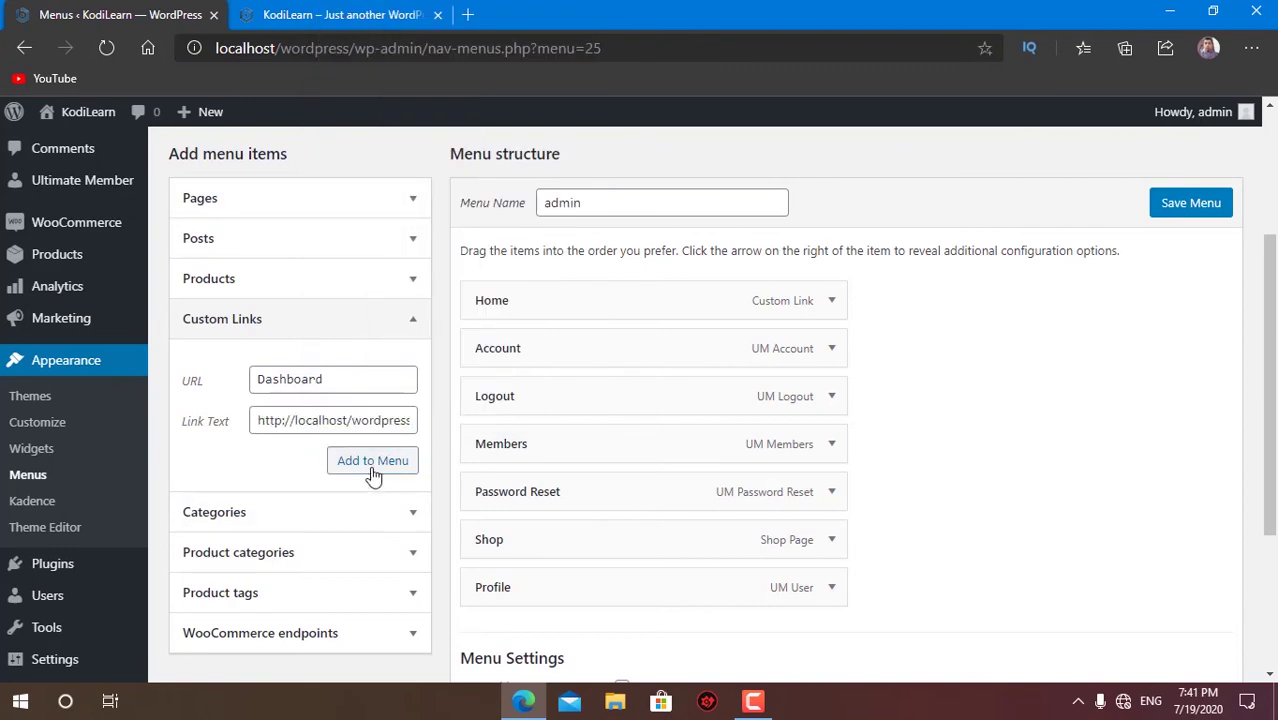
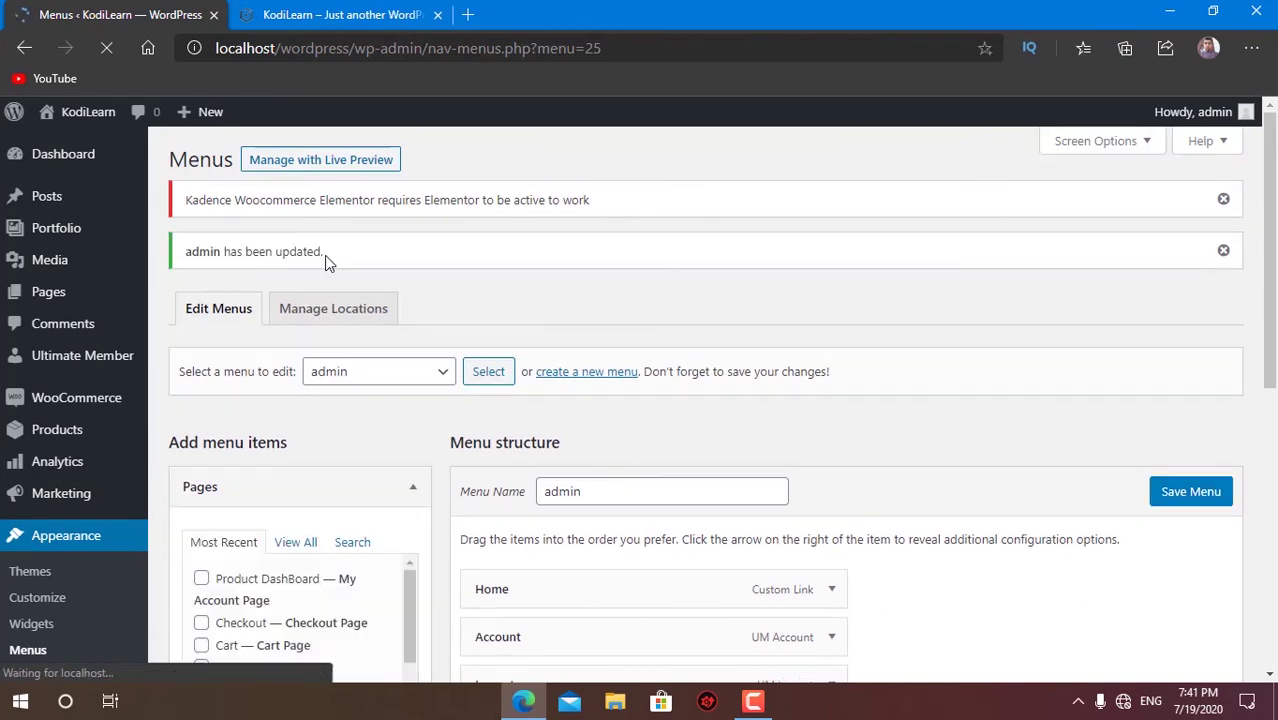
# - Add a conditional menu to the Primary theme location and assign the admin menu to it
pyautogui.click(316, 312)
pyautogui.scroll(-1, 453, 370)
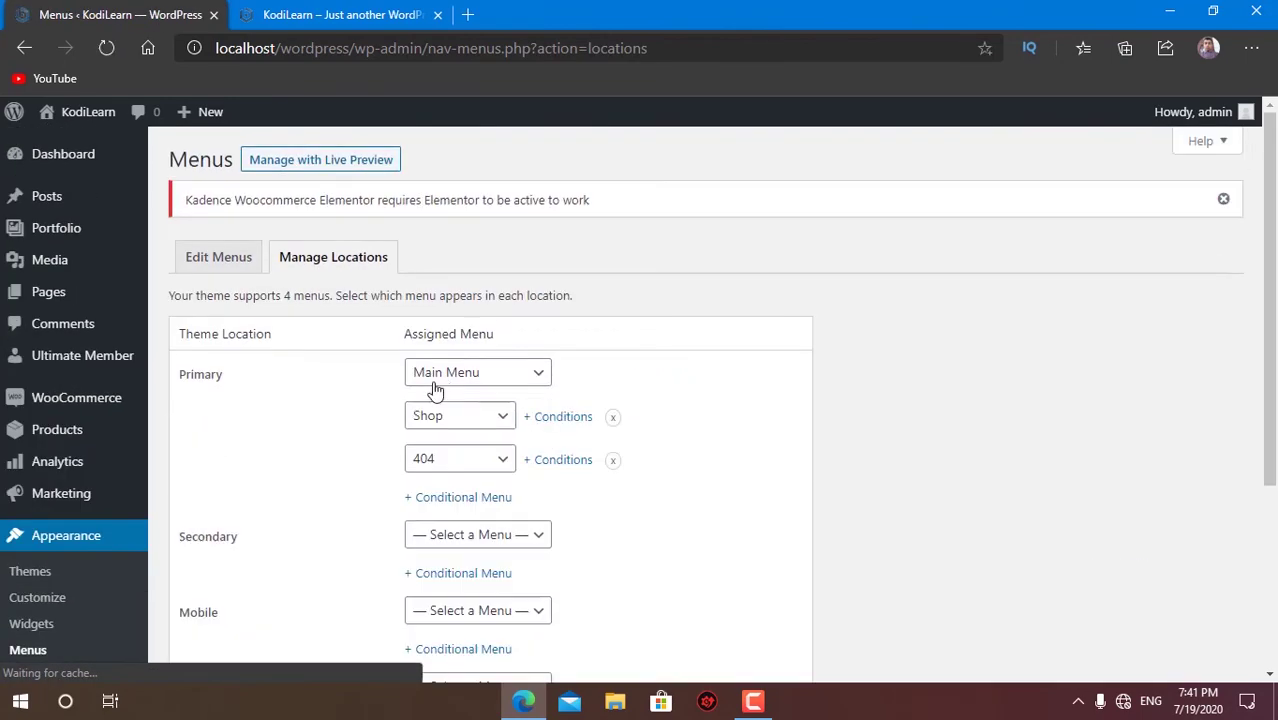
pyautogui.scroll(-2, 476, 470)
pyautogui.click(482, 424)
pyautogui.scroll(-2, 482, 424)
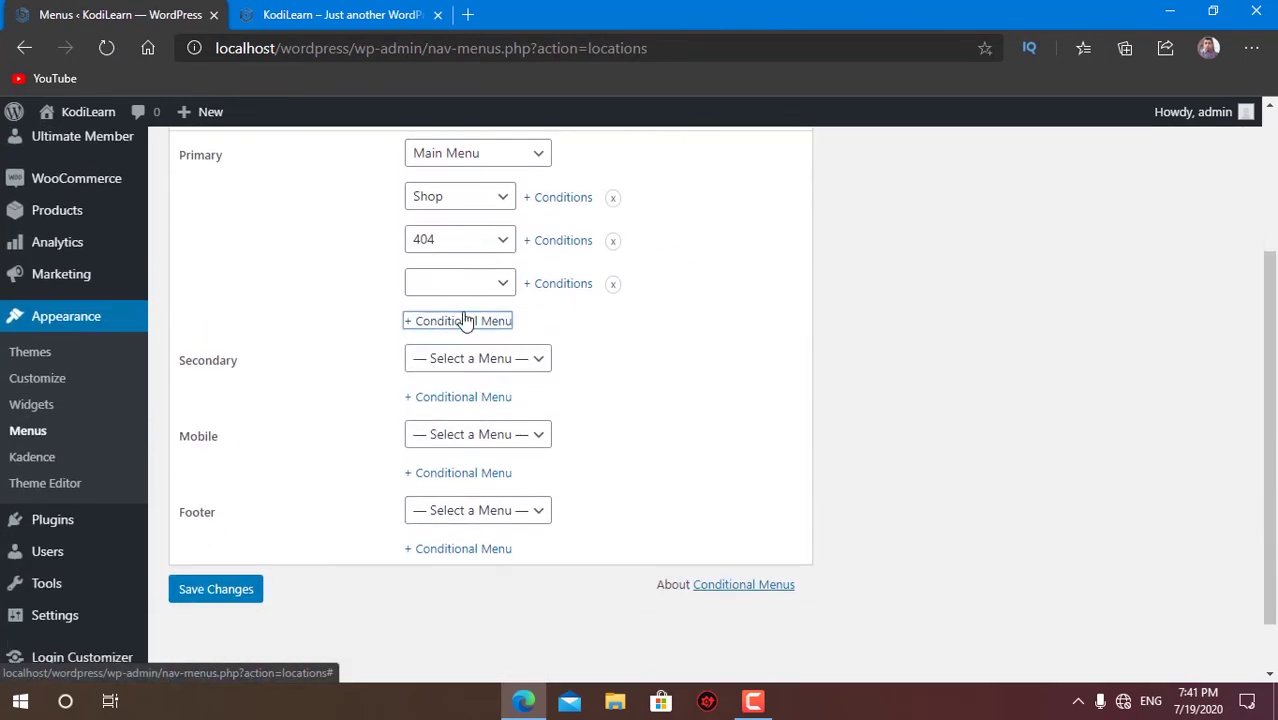
pyautogui.click(458, 289)
pyautogui.click(444, 364)
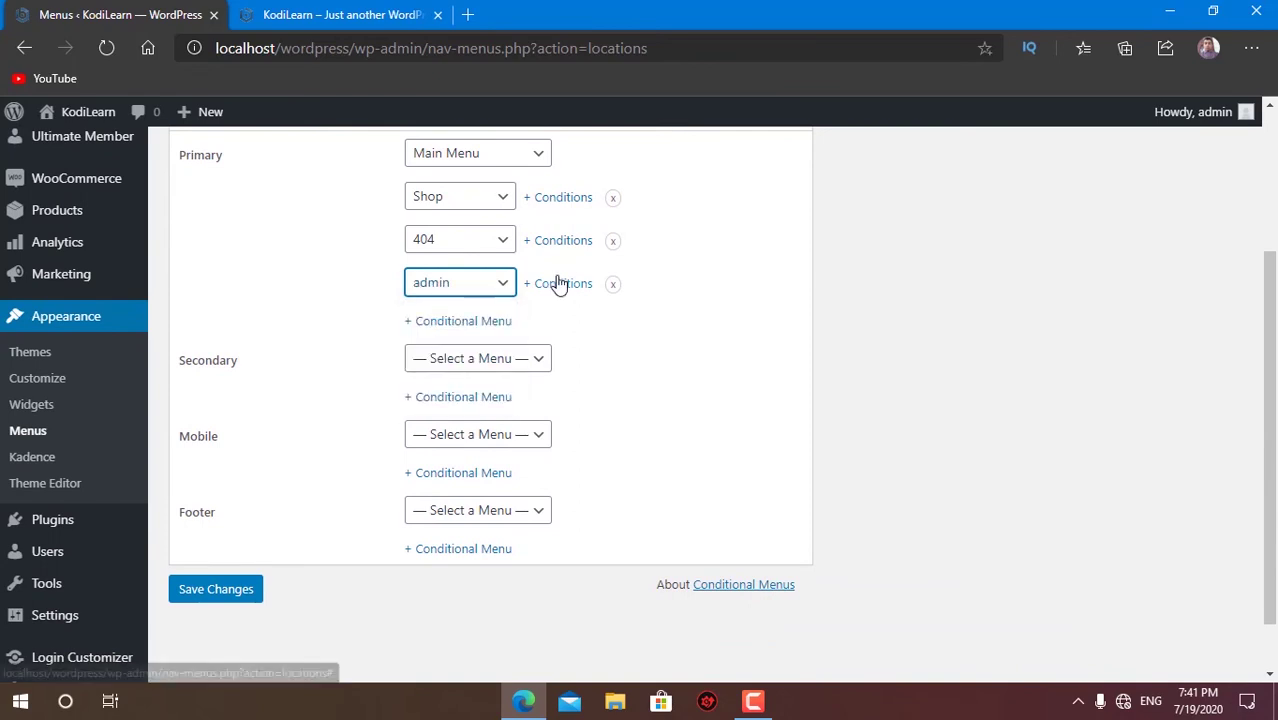
# - Set the admin menu's condition to the Administrator user role and save the menu locations
pyautogui.click(559, 282)
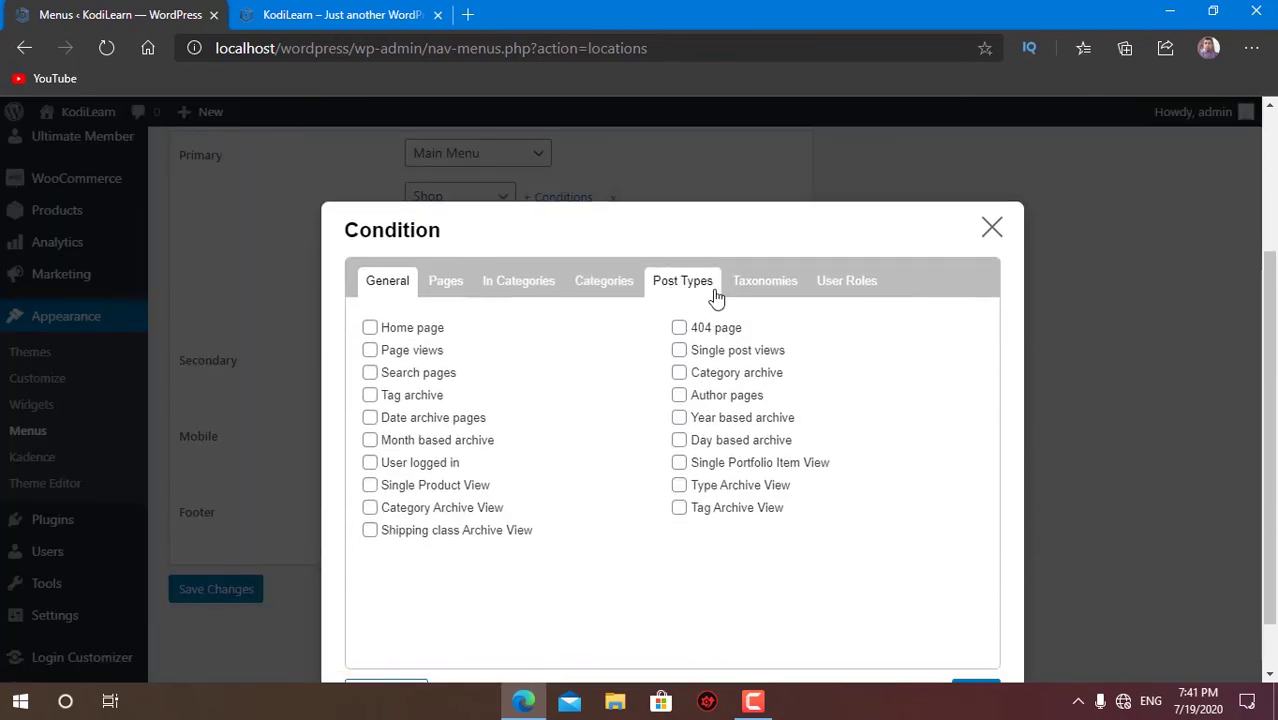
pyautogui.click(843, 284)
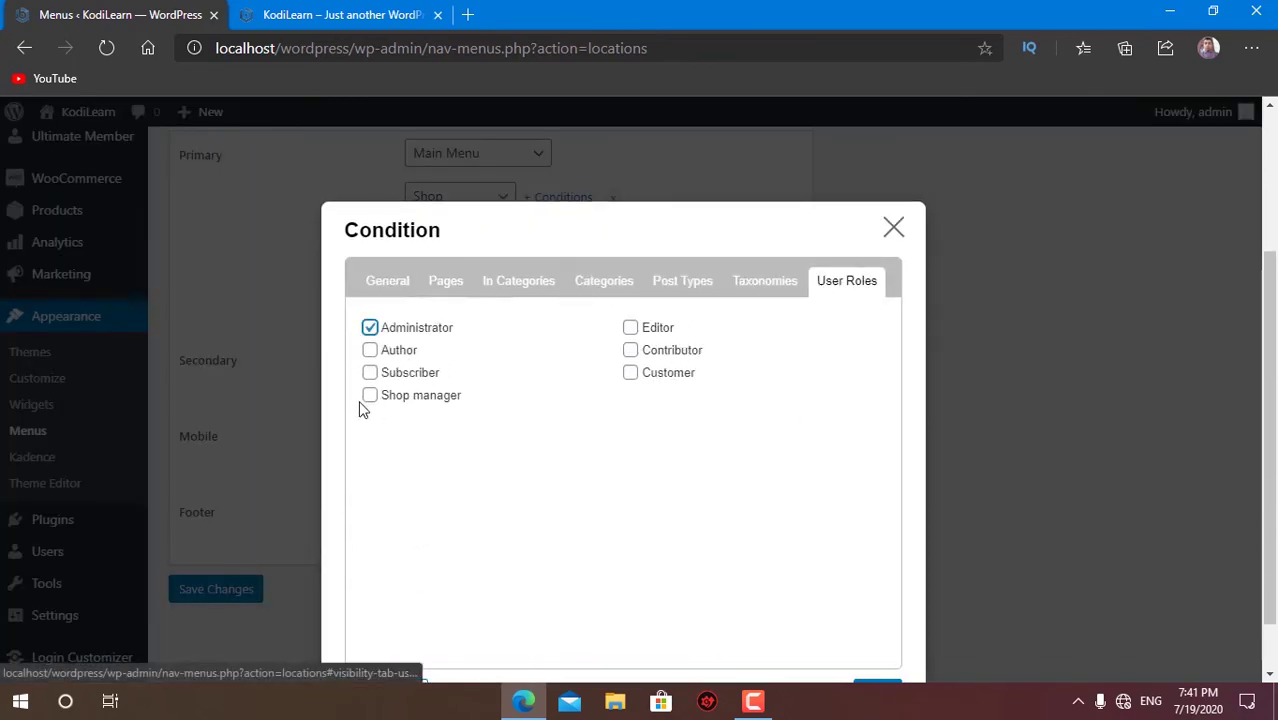
pyautogui.scroll(-1, 778, 553)
pyautogui.click(880, 626)
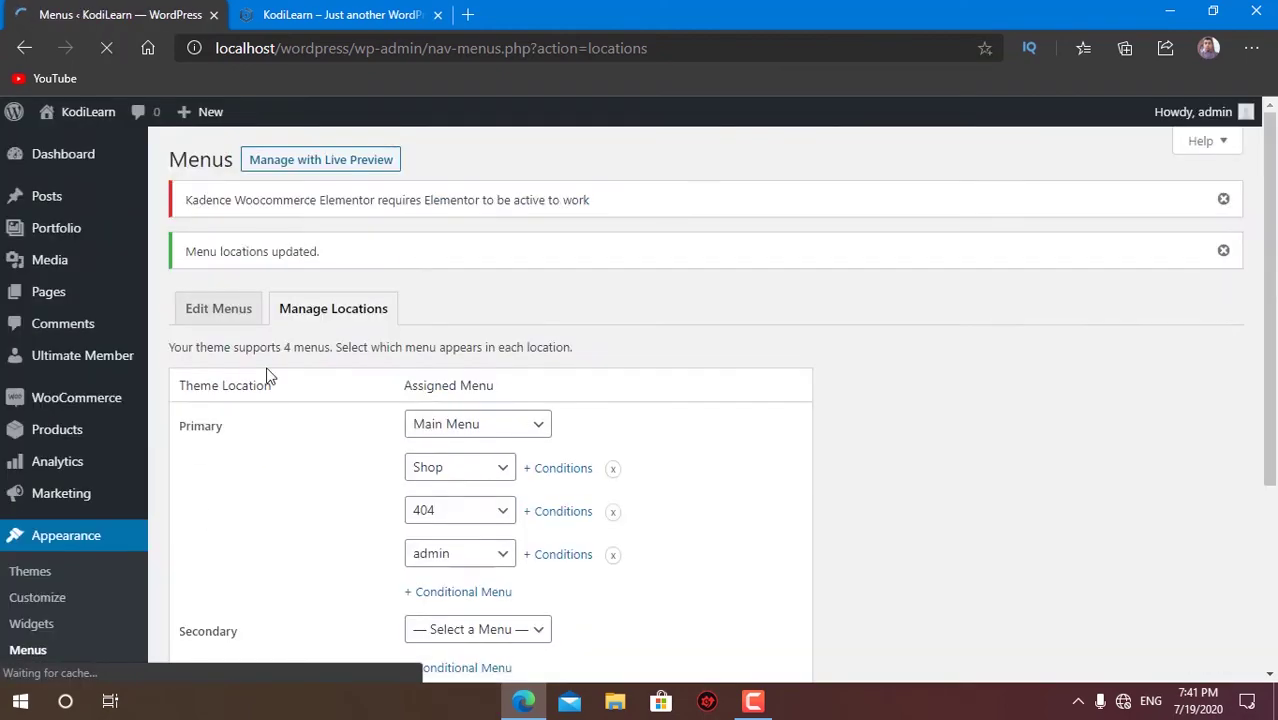
# - Reload the site's home page to check the header menu, and return to the menu administration page
pyautogui.click(335, 14)
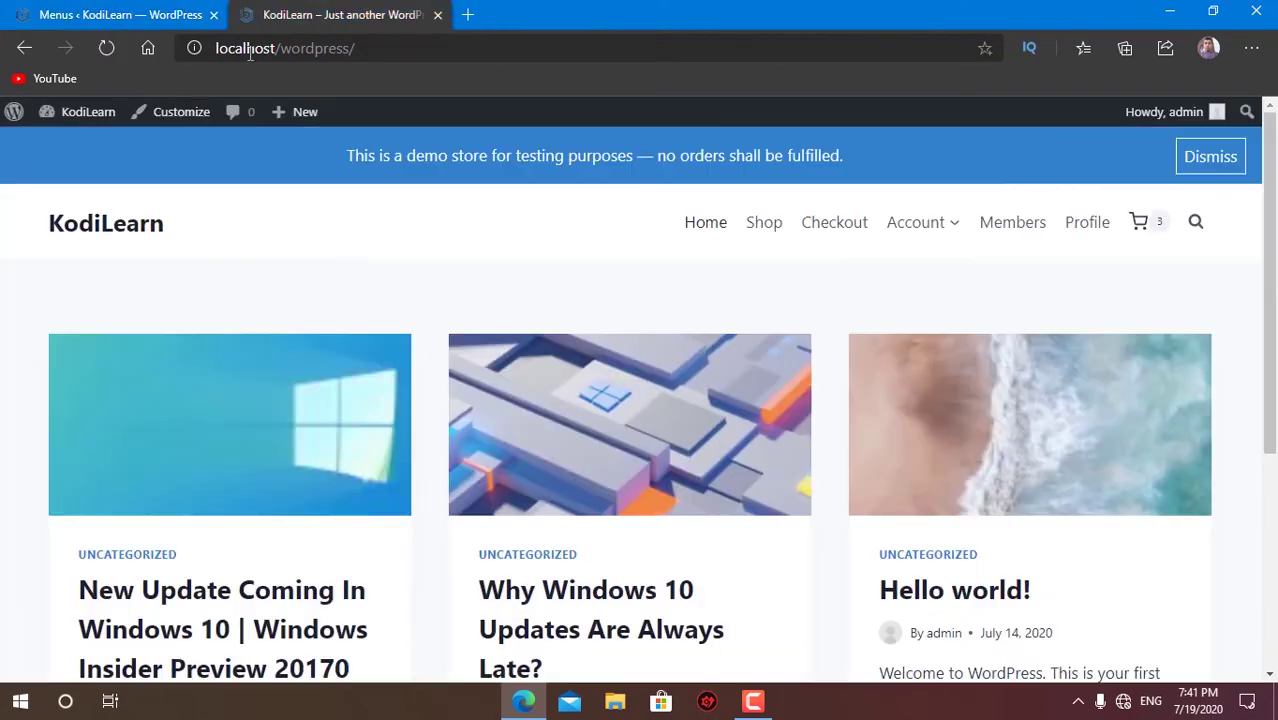
pyautogui.click(105, 50)
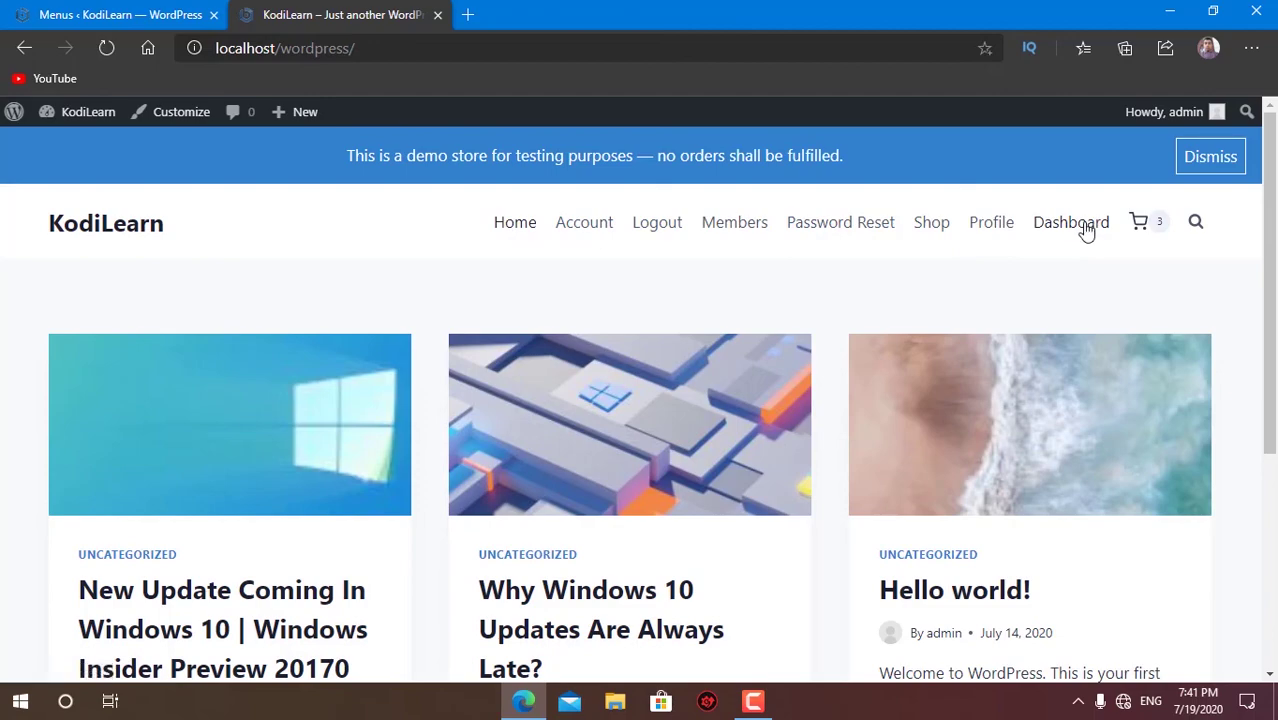
pyautogui.click(114, 12)
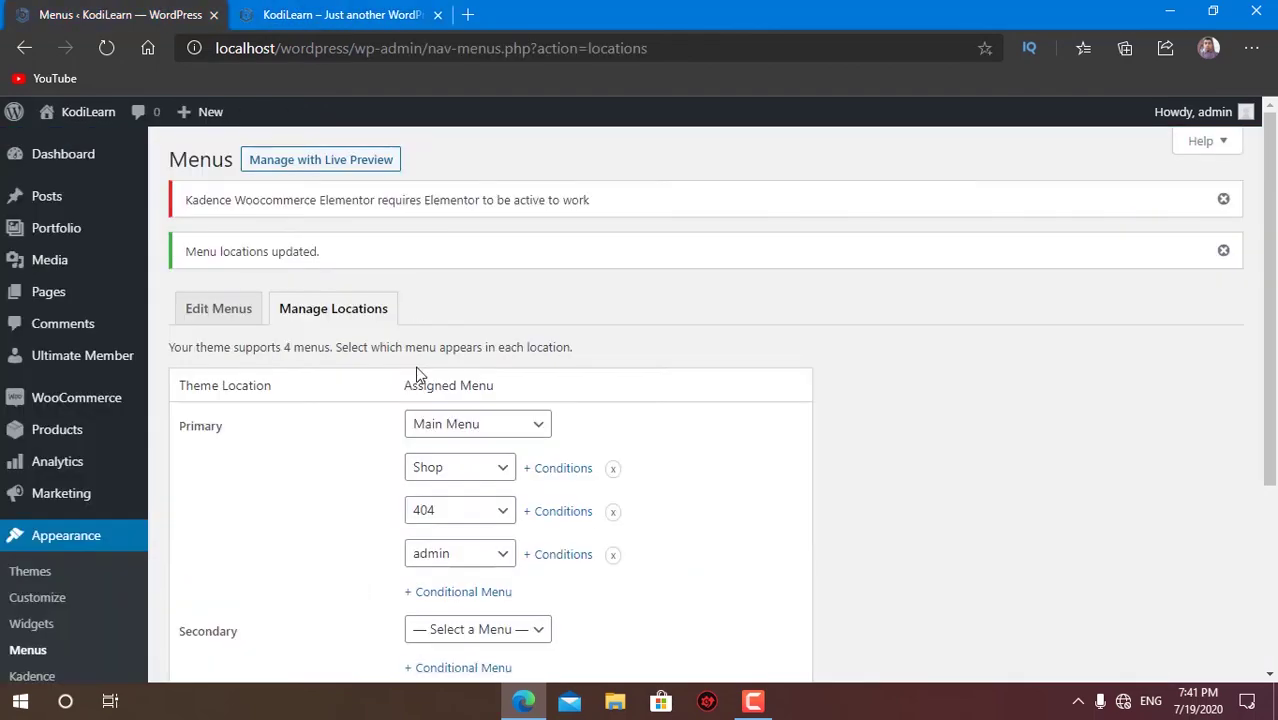
pyautogui.click(219, 308)
pyautogui.scroll(-3, 559, 420)
pyautogui.scroll(-5, 491, 423)
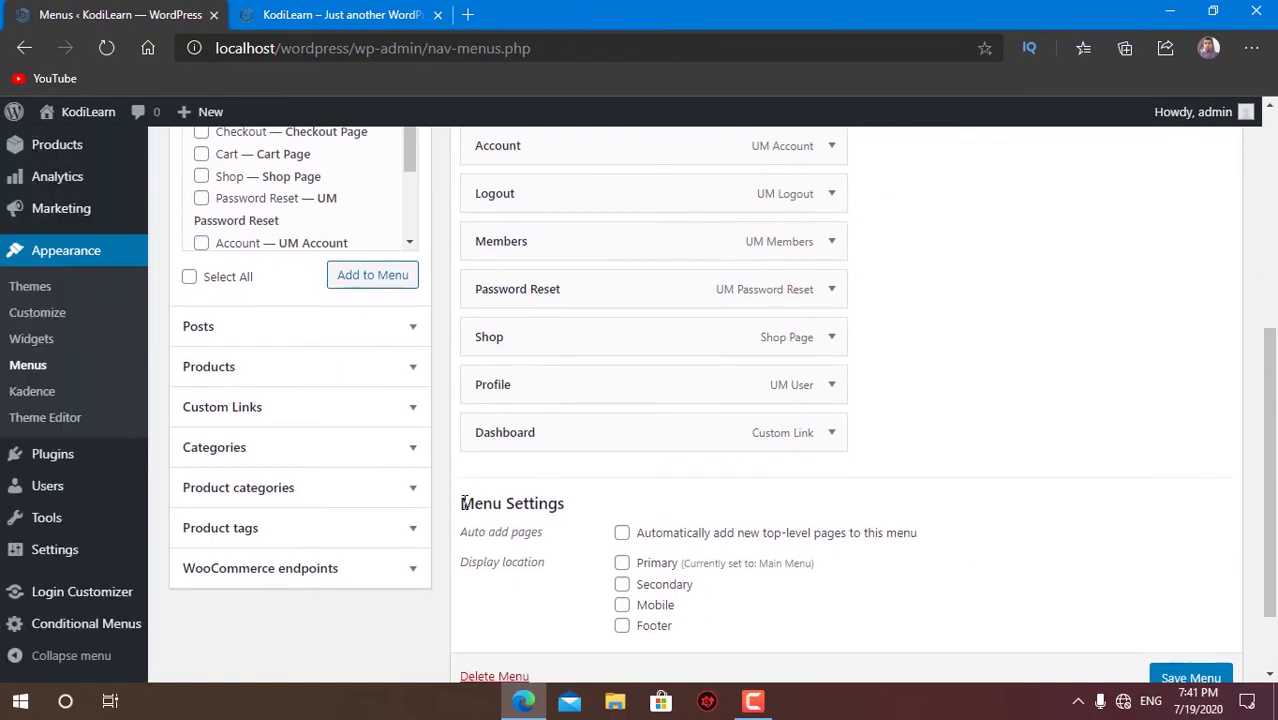
pyautogui.click(829, 432)
pyautogui.scroll(-2, 600, 500)
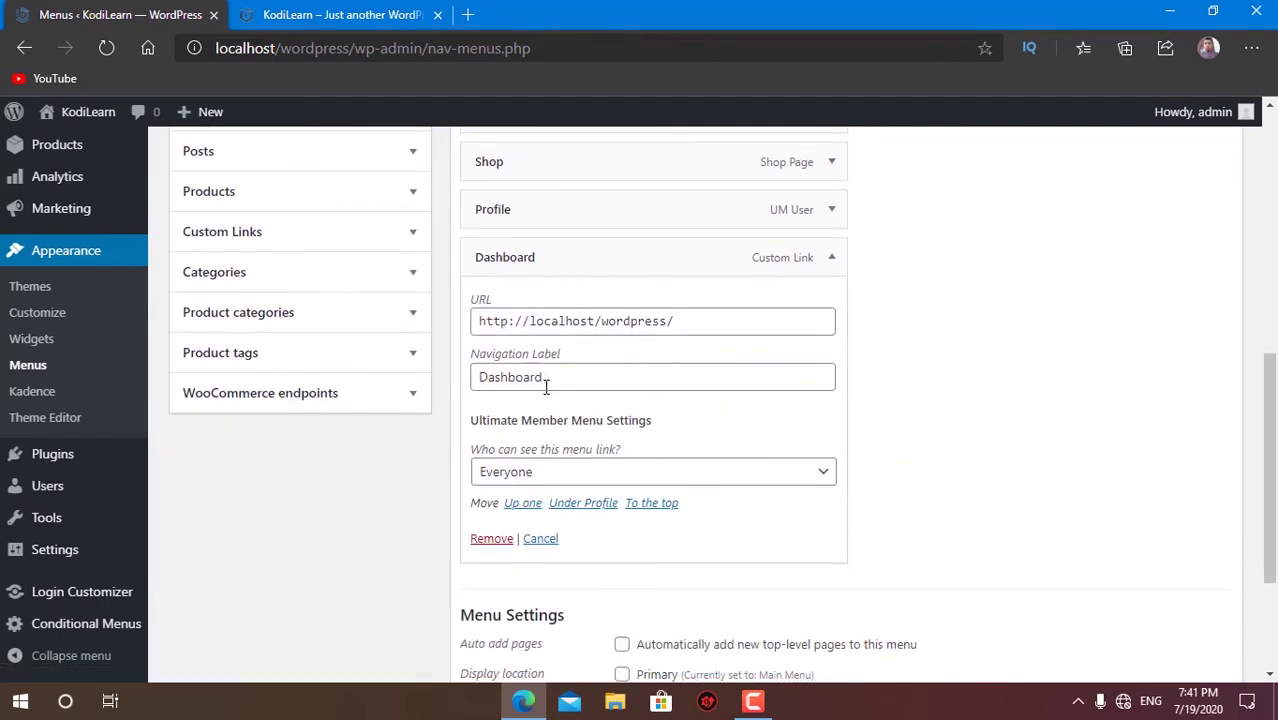
pyautogui.click(692, 320)
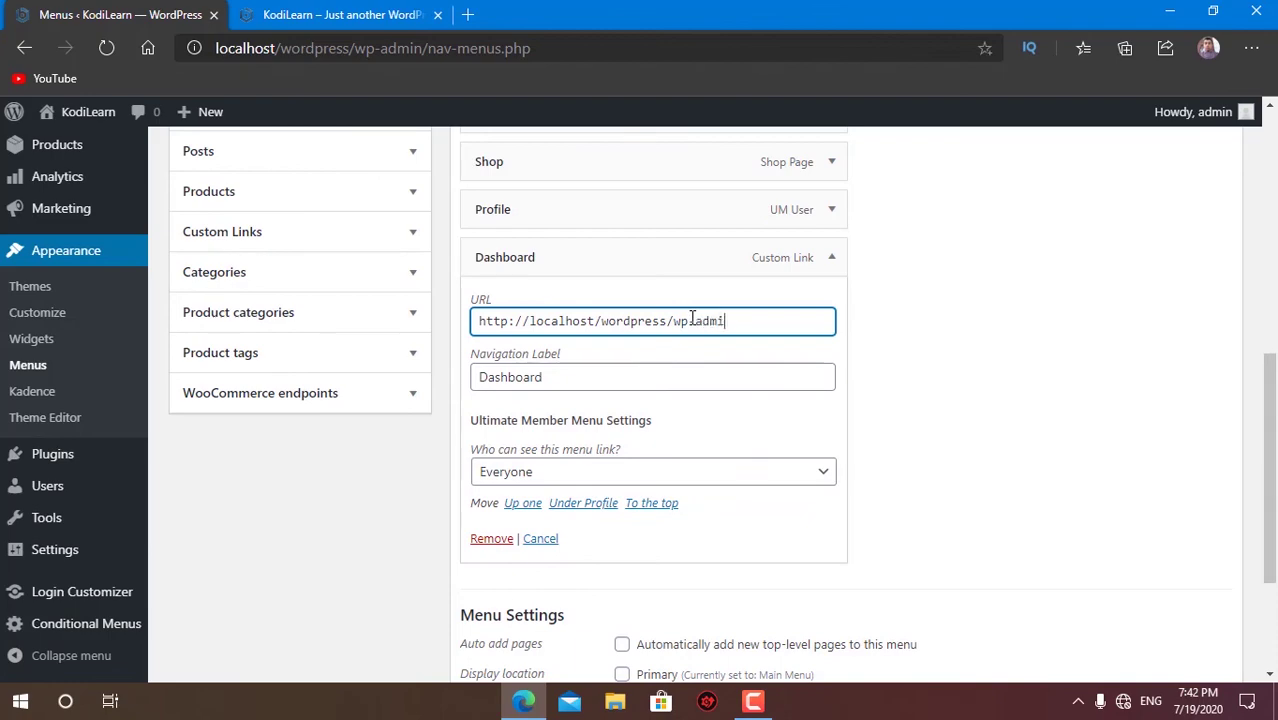
pyautogui.scroll(-2, 692, 320)
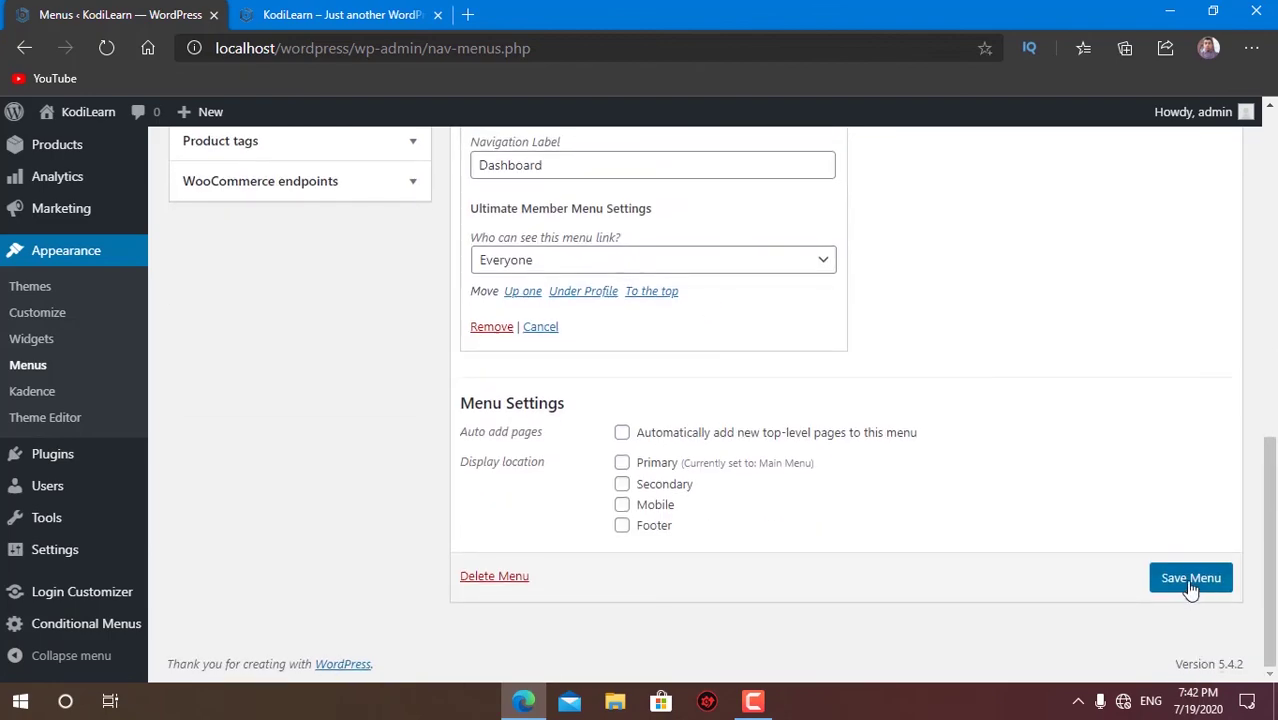
# - Nest Logout and Password Reset as sub items under Account, and move that group below Profile
pyautogui.scroll(-5, 577, 359)
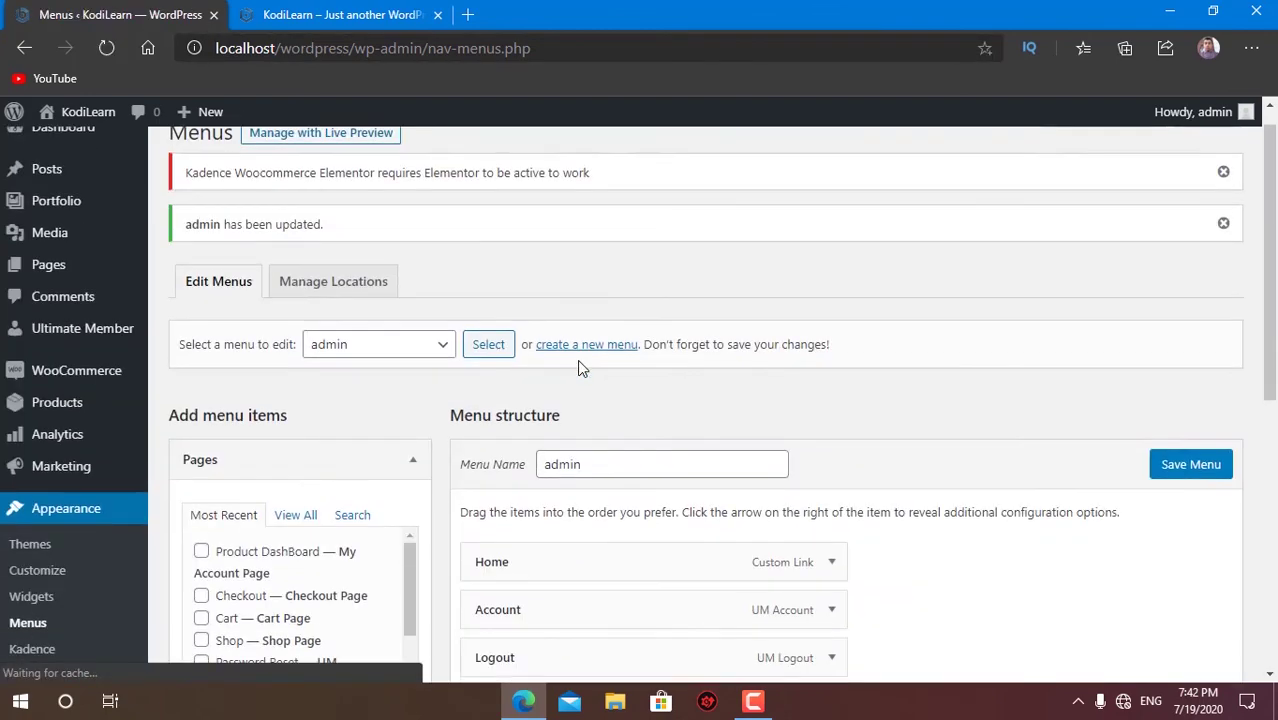
pyautogui.scroll(-1, 614, 459)
pyautogui.moveTo(524, 253); pyautogui.dragTo(545, 250)
pyautogui.moveTo(503, 340); pyautogui.dragTo(537, 294)
pyautogui.moveTo(505, 207); pyautogui.dragTo(514, 338)
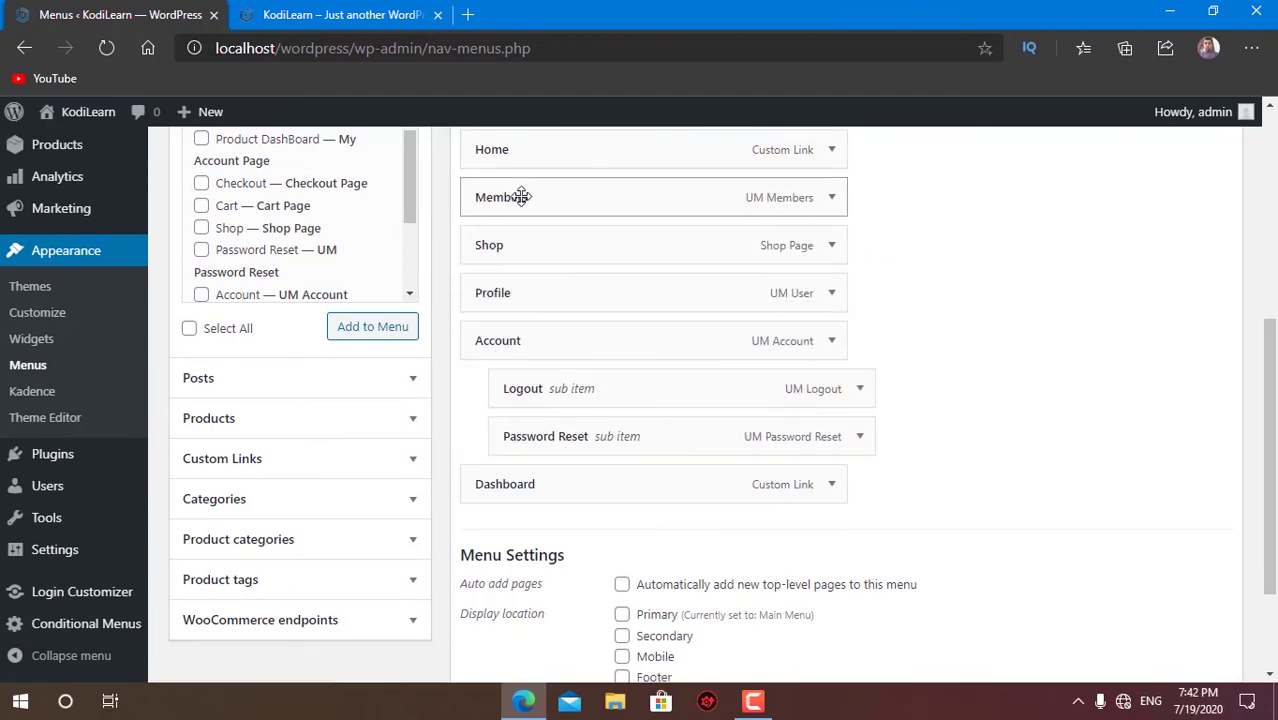
# - Move the Members item below Shop and save the admin menu
pyautogui.moveTo(522, 194); pyautogui.dragTo(532, 238)
pyautogui.scroll(-3, 1030, 500)
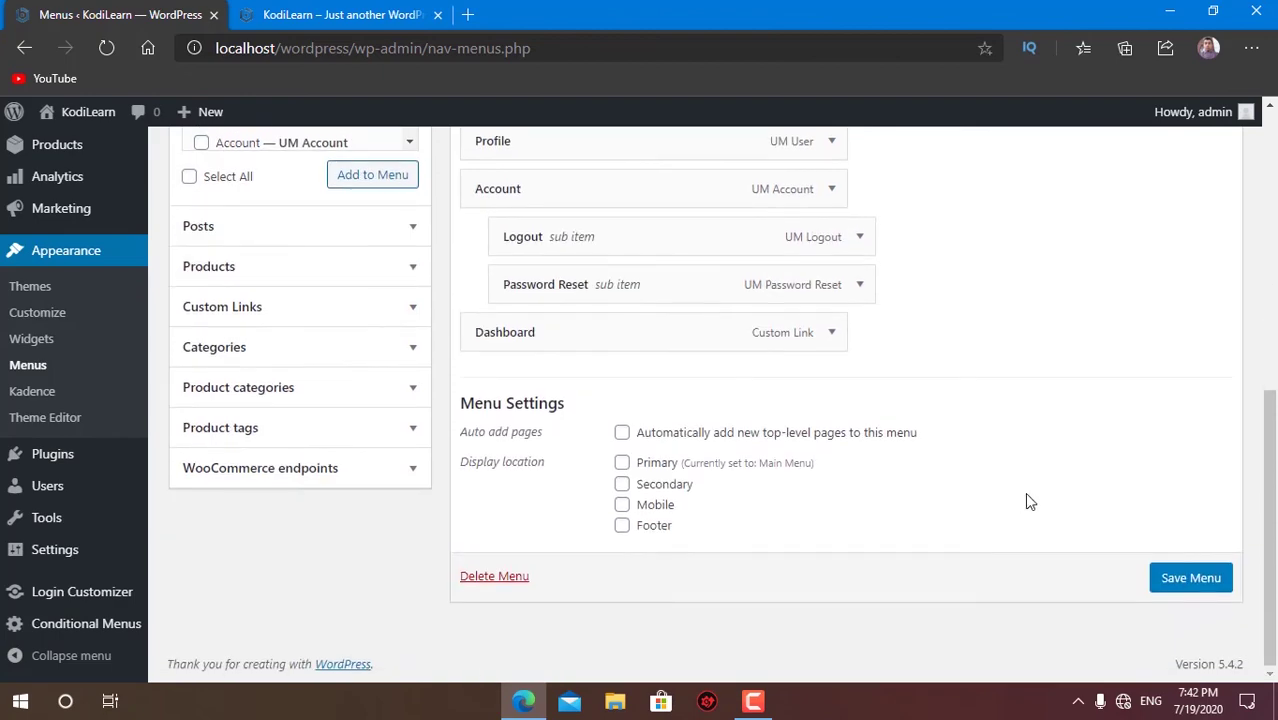
pyautogui.click(1163, 577)
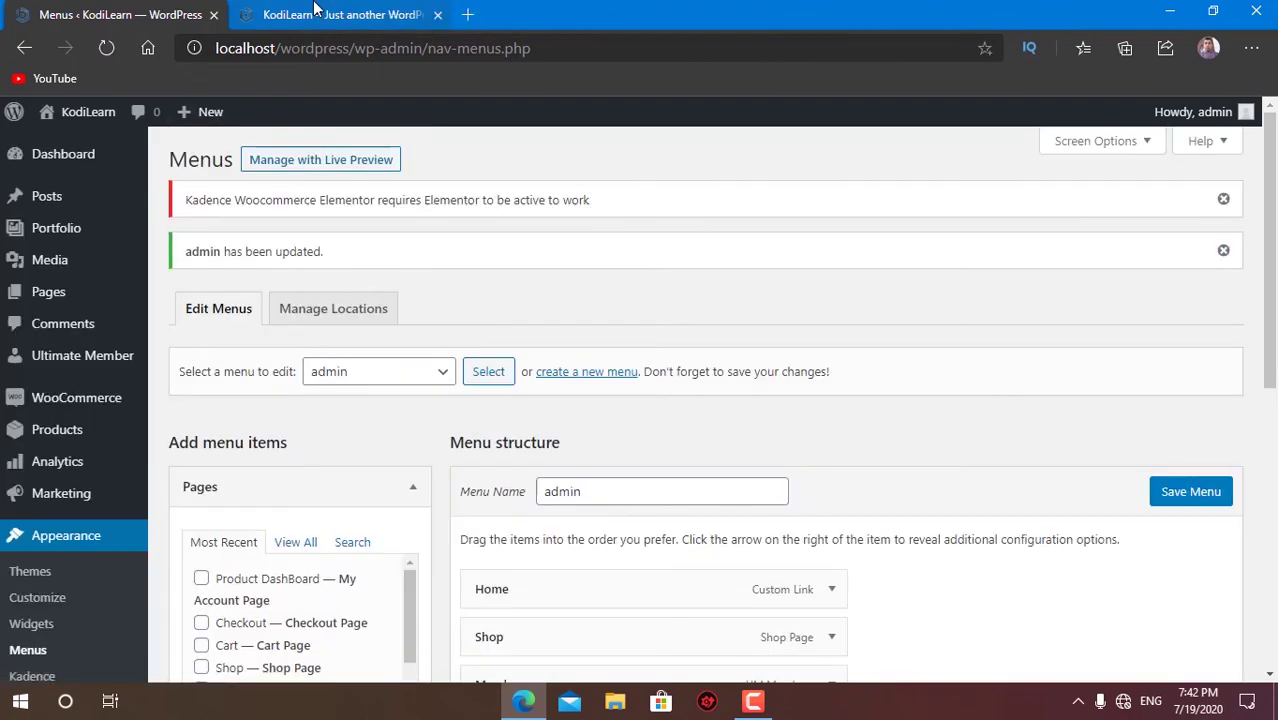
# - Reload the site's home page to check the rearranged header menu and its Account submenu
pyautogui.click(314, 10)
pyautogui.click(107, 48)
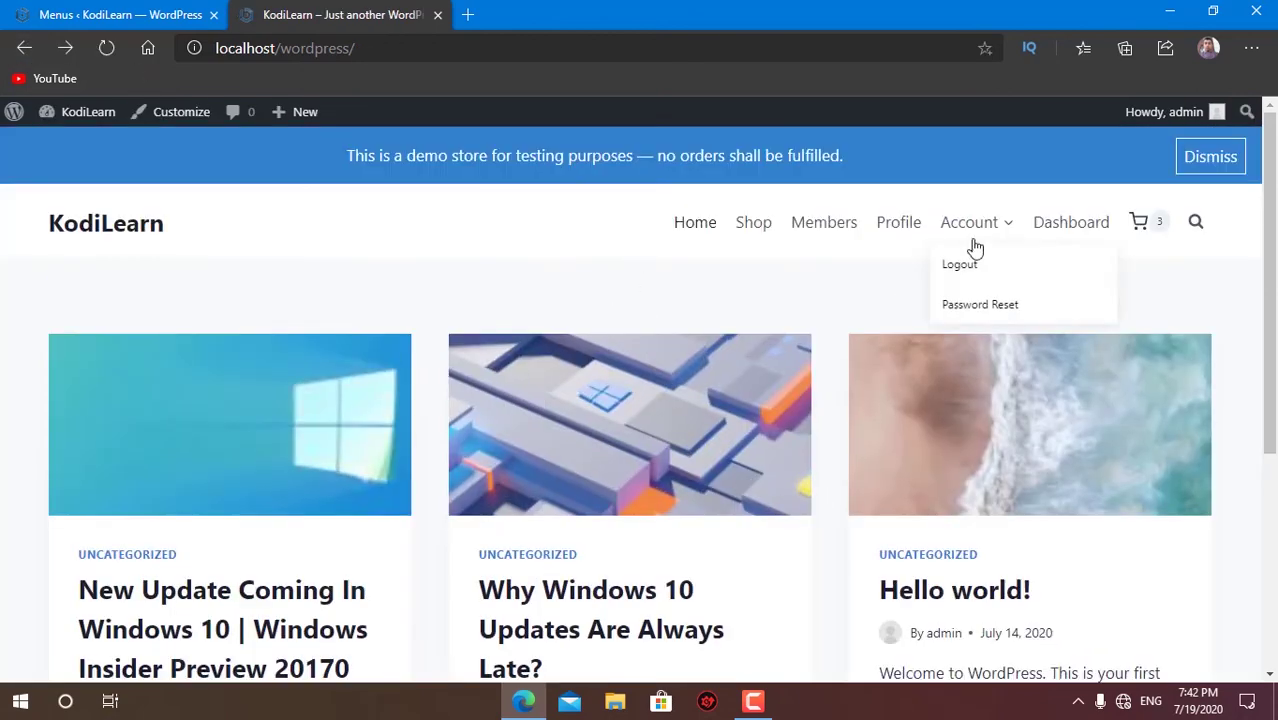
# - Copy the home page address and load it in an InPrivate window to view the site as a logged-out visitor
pyautogui.click(466, 48)
pyautogui.rightClick(466, 48)
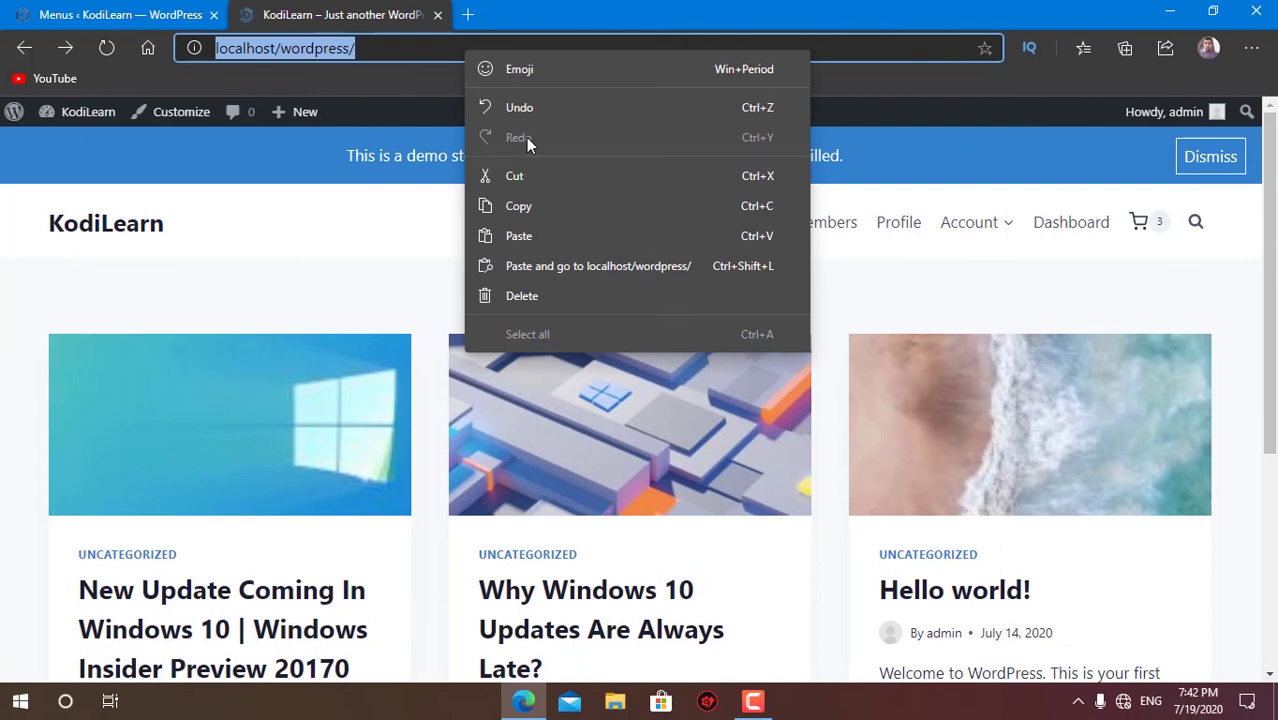
pyautogui.click(530, 206)
pyautogui.click(988, 197)
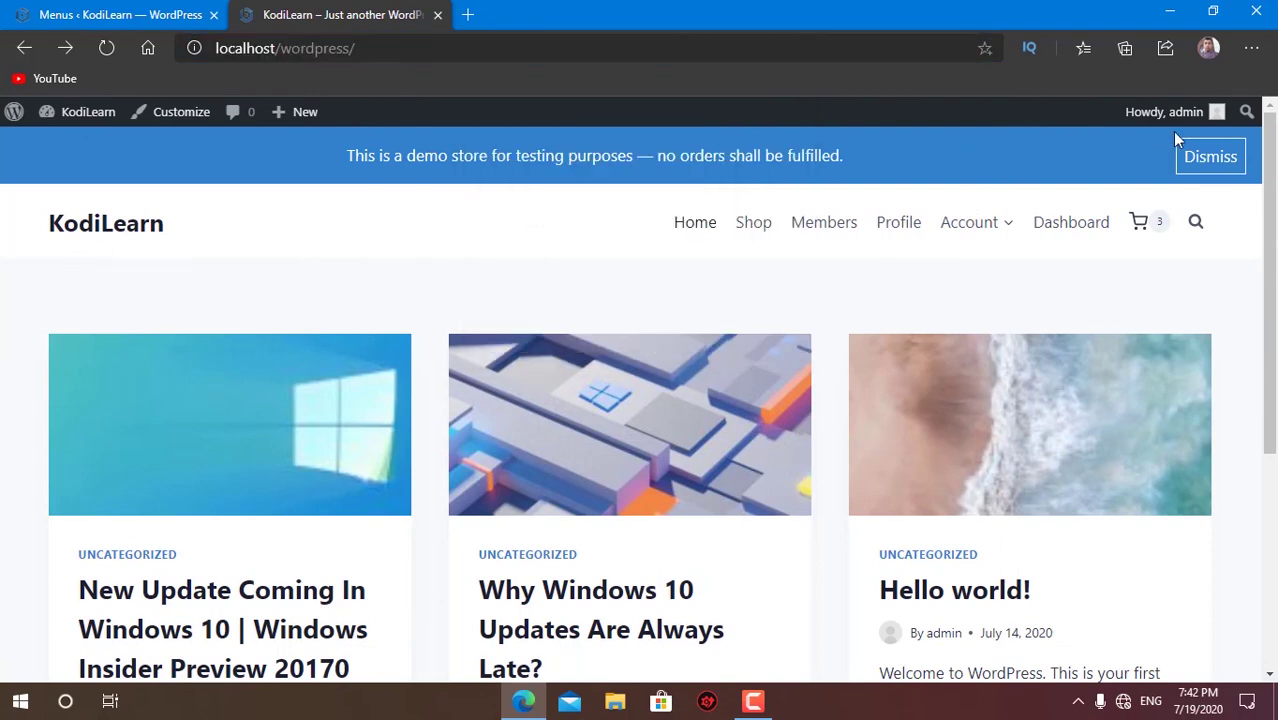
pyautogui.click(1251, 48)
pyautogui.click(1099, 171)
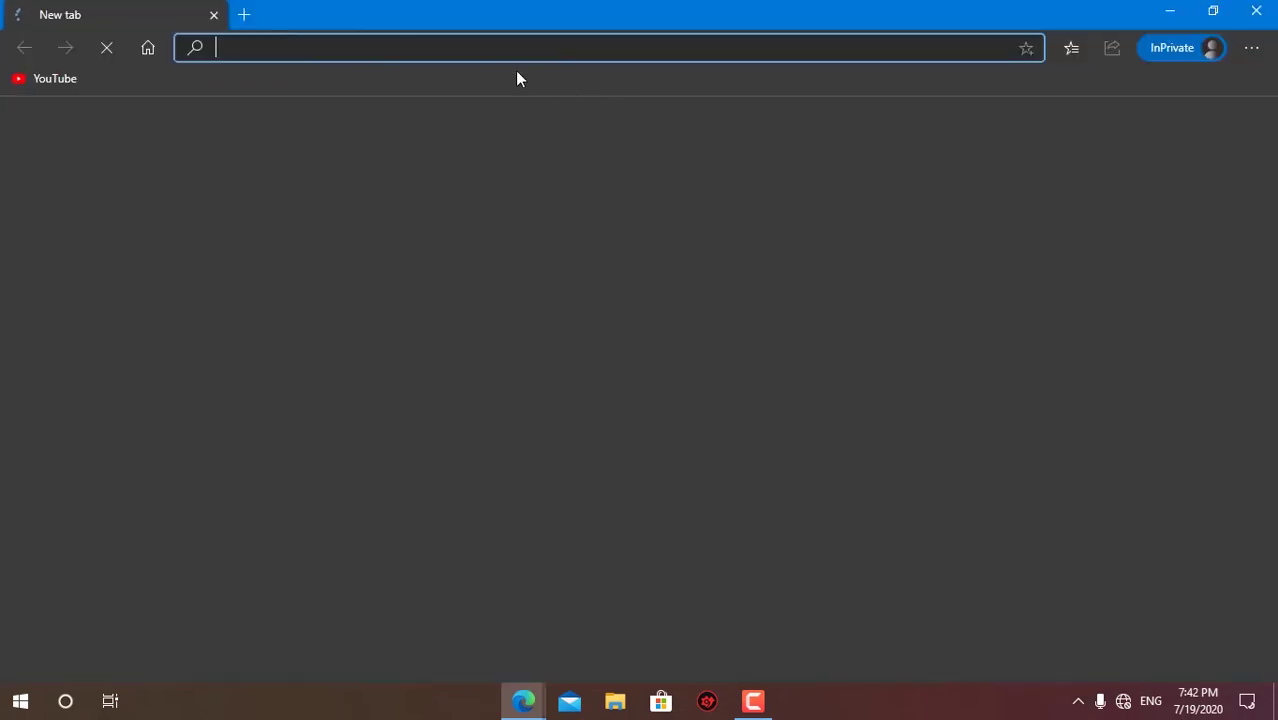
pyautogui.rightClick(504, 48)
pyautogui.click(566, 278)
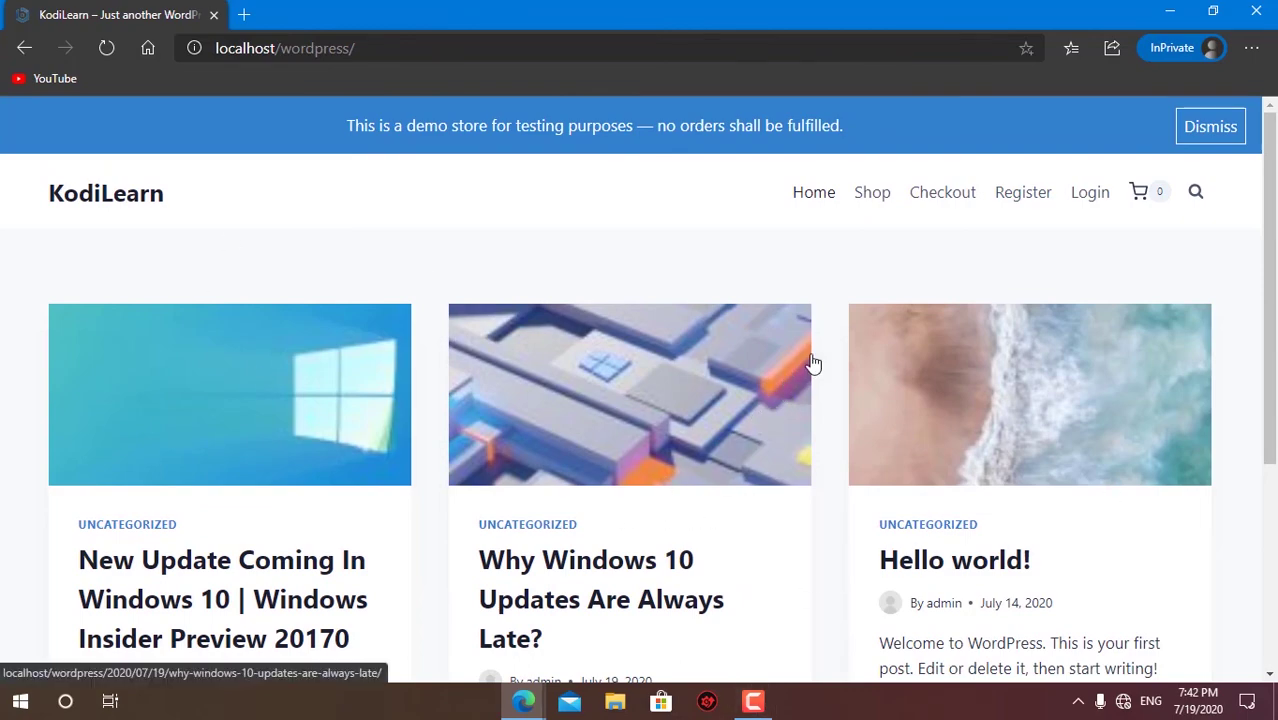
# - Check the logged-out header menu on the home page and on the post "Why Windows 10 Updates Are Always Late?"
pyautogui.scroll(-3, 812, 363)
pyautogui.scroll(3, 812, 363)
pyautogui.scroll(-2, 812, 363)
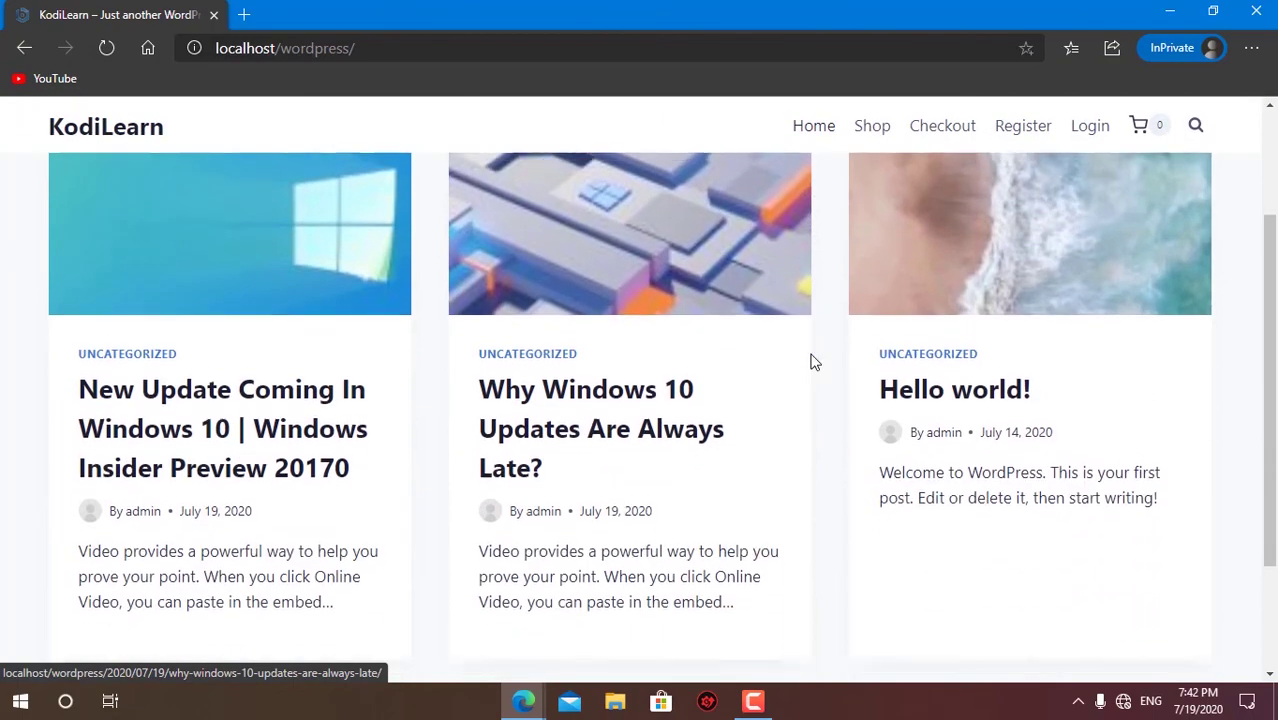
pyautogui.click(645, 425)
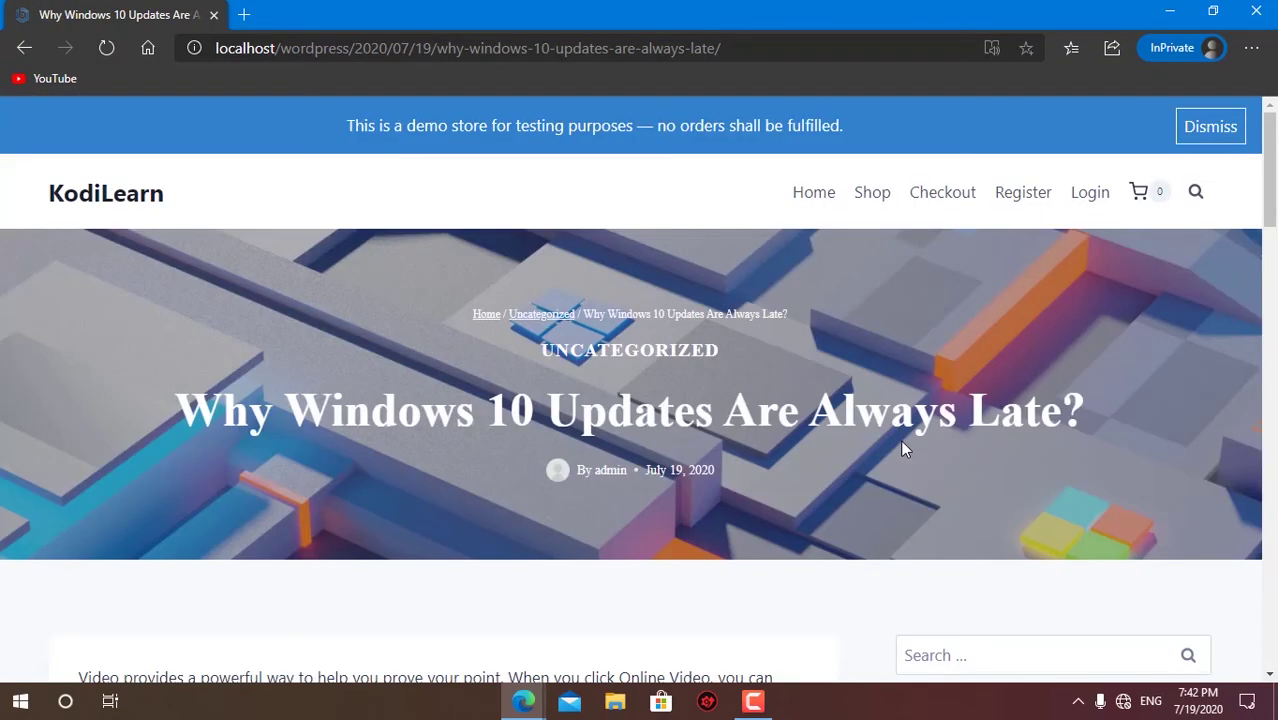
pyautogui.scroll(-15, 903, 449)
pyautogui.scroll(-3, 907, 449)
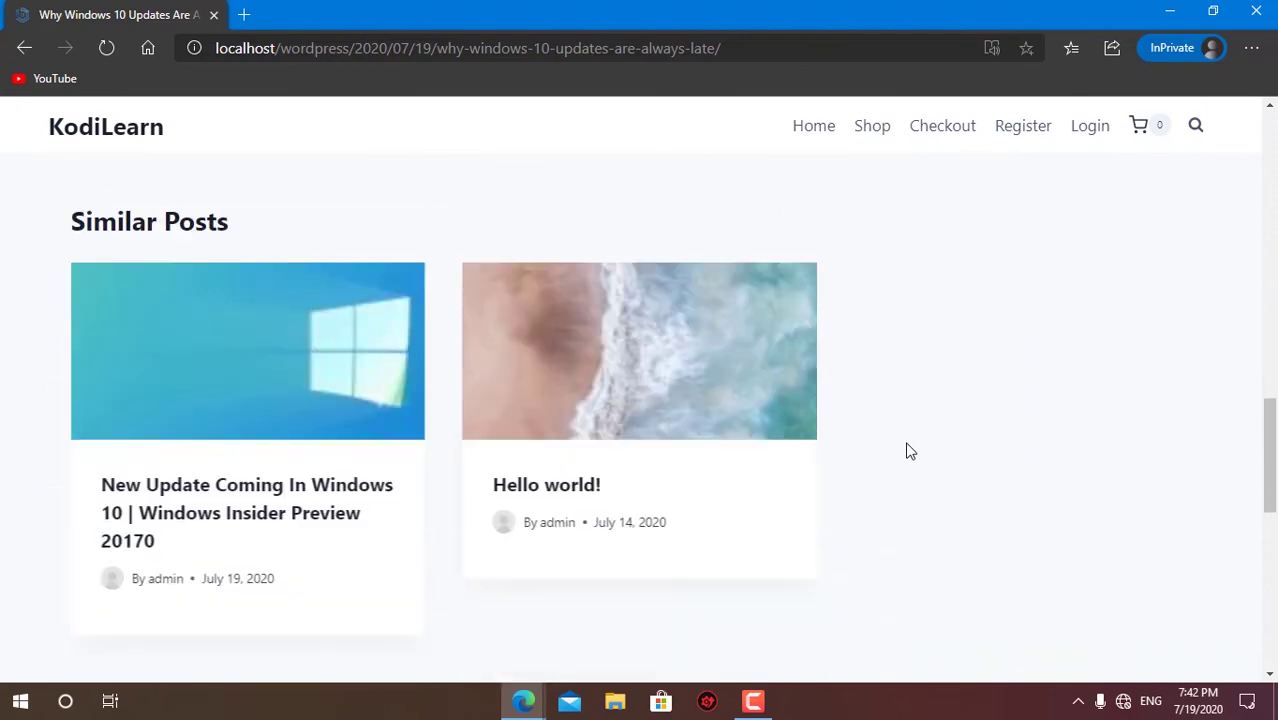
pyautogui.scroll(8, 867, 314)
pyautogui.scroll(12, 1020, 260)
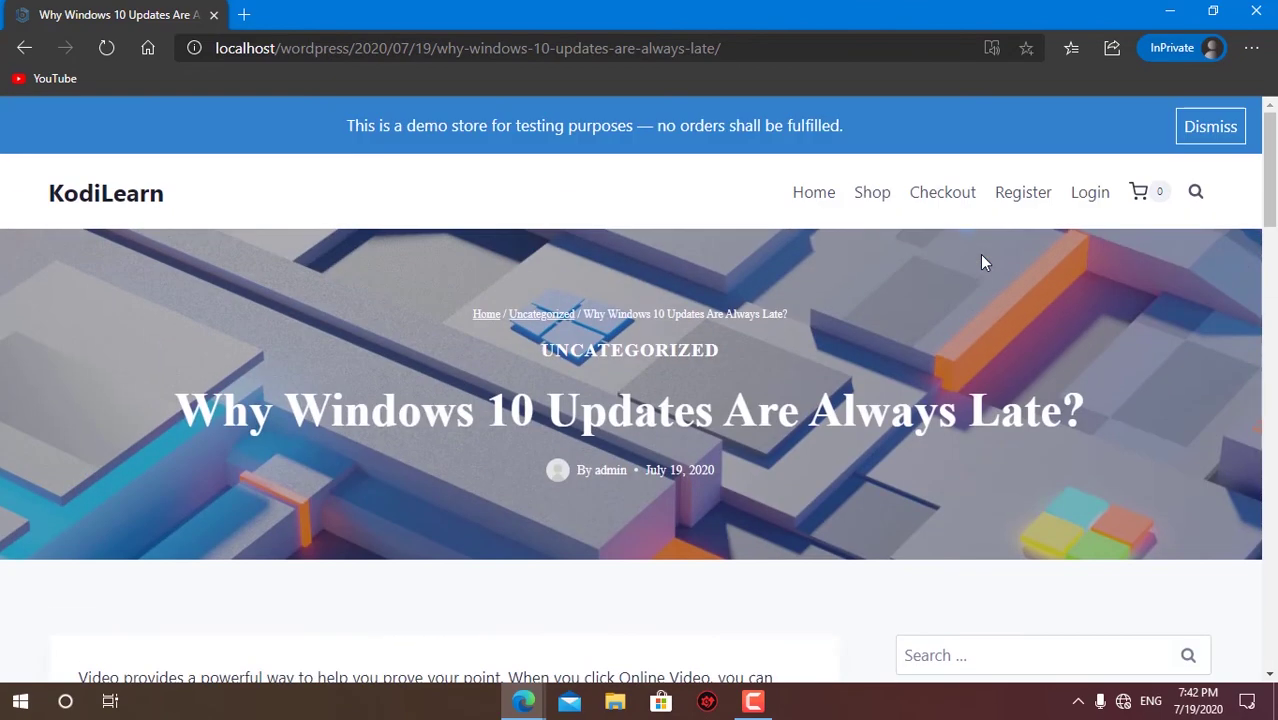
# - Open the Shop page in the InPrivate window to check its header menu
pyautogui.click(872, 192)
pyautogui.scroll(-5, 779, 399)
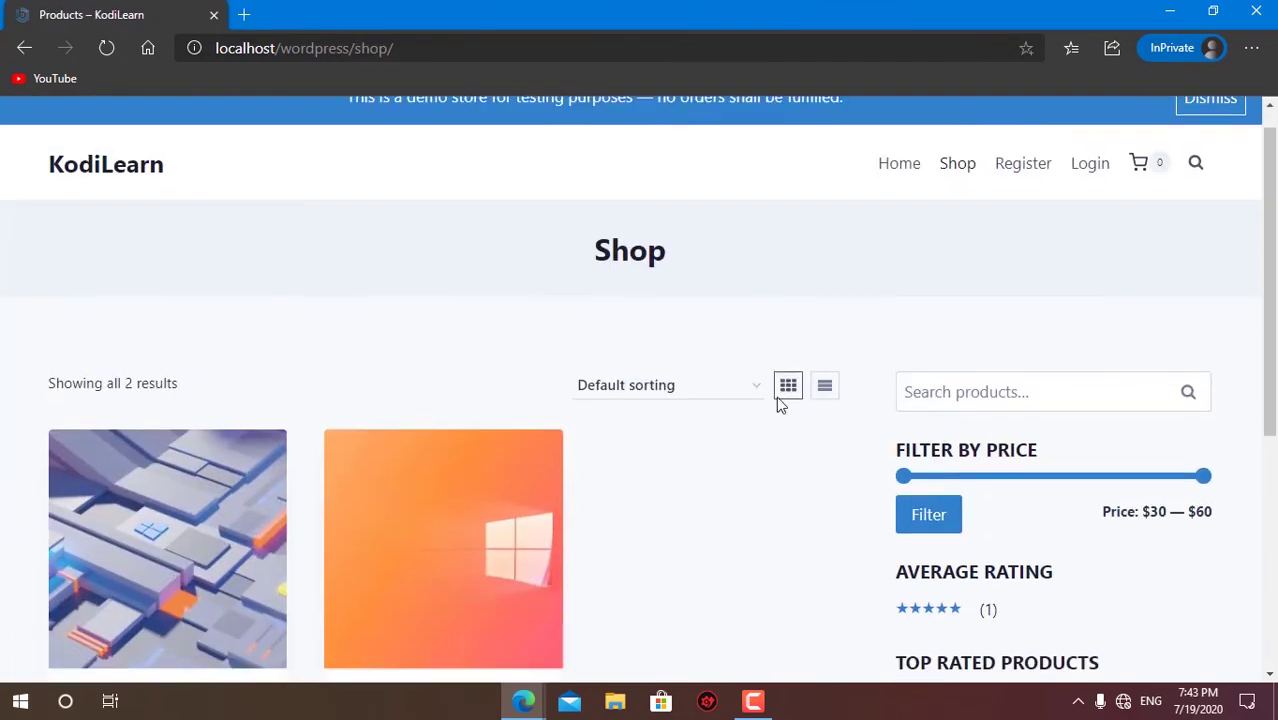